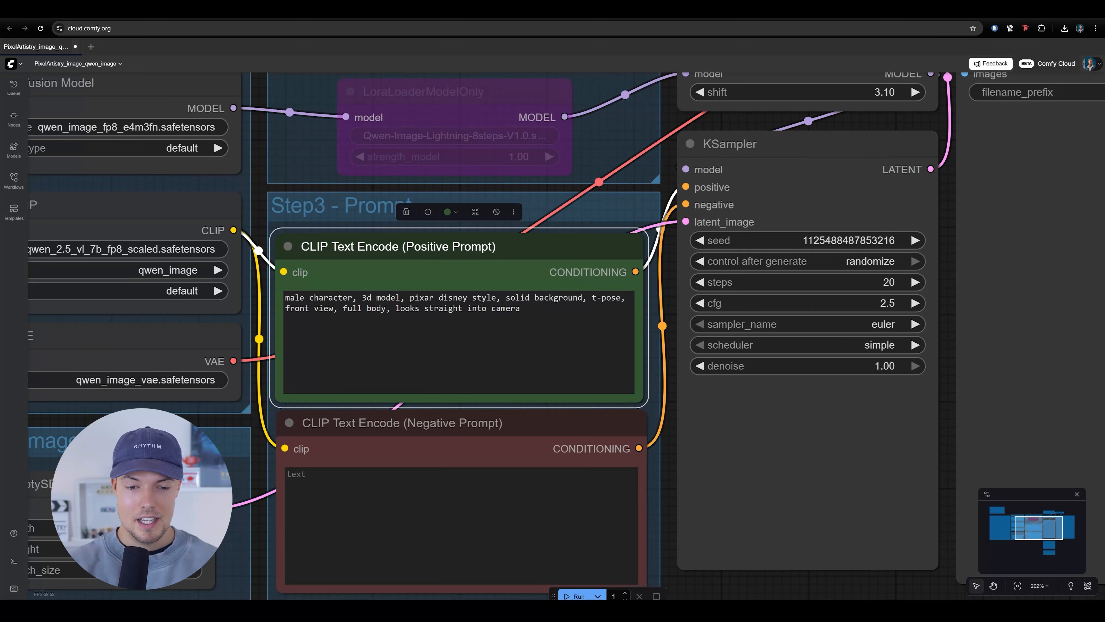
Review the positive prompt phrase by phrase, covering 3d model, style, solid background, front view, full body and gaze direction
drag(358, 298, 376, 298)
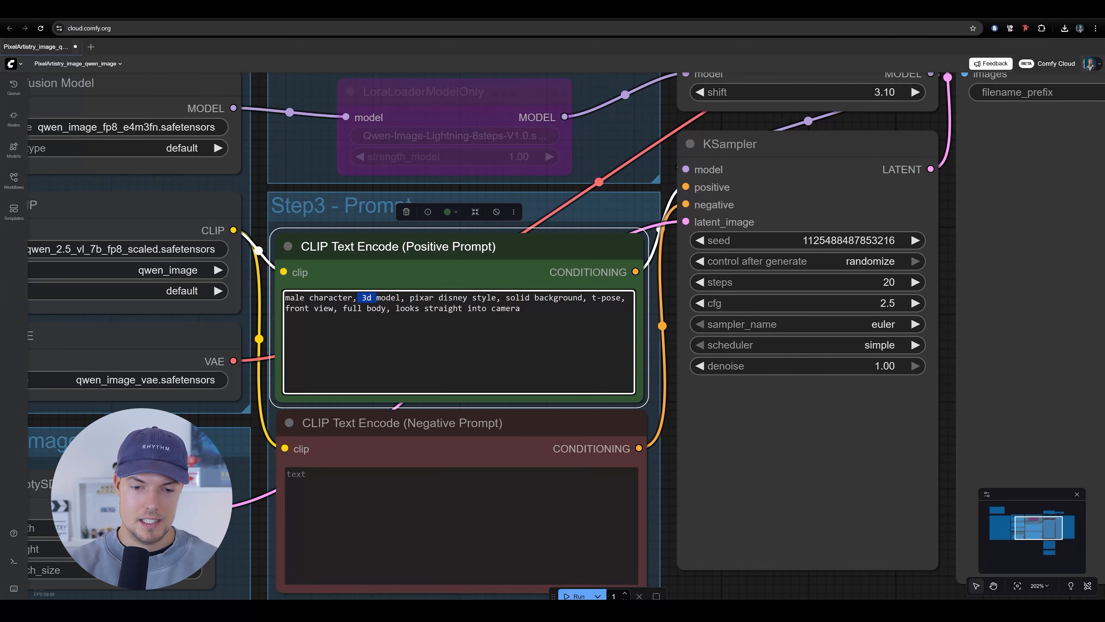
click(405, 298)
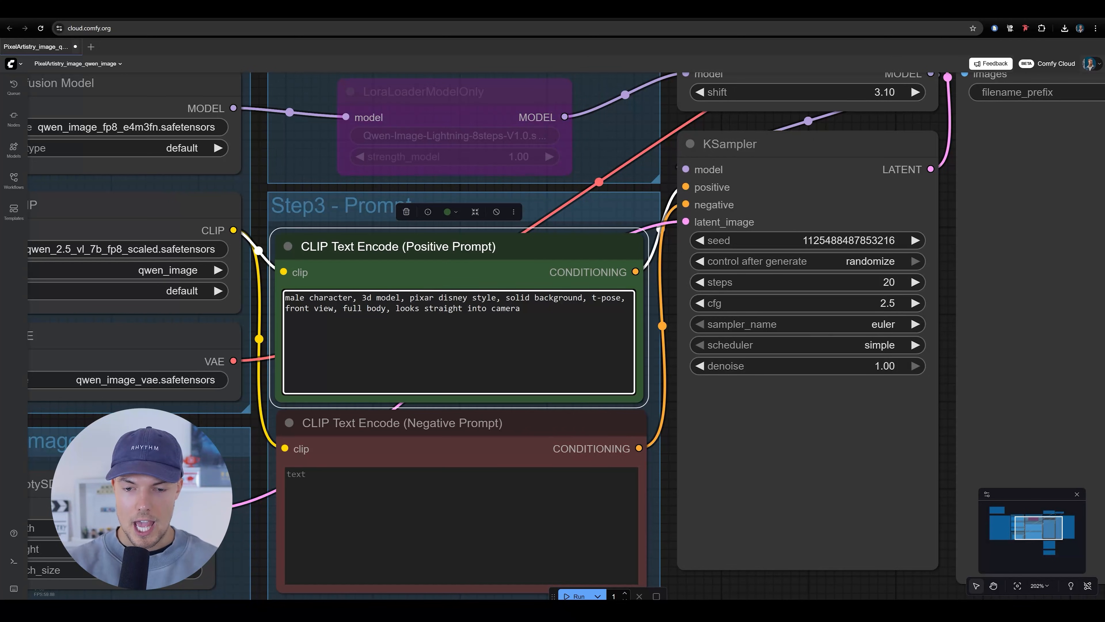
drag(405, 298, 477, 298)
click(506, 298)
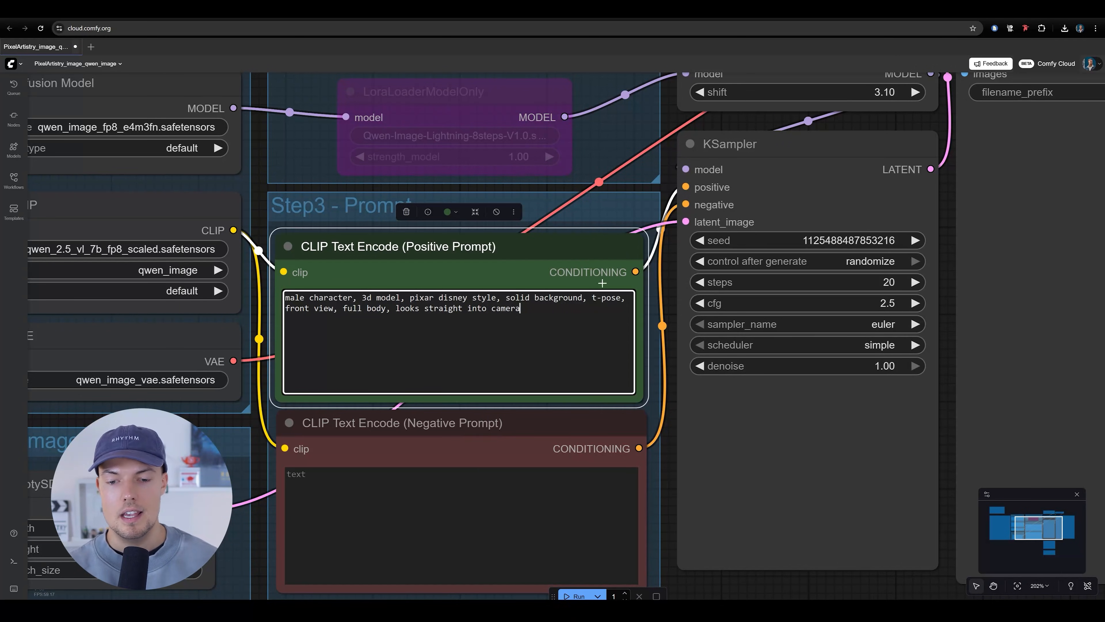
drag(506, 298, 582, 298)
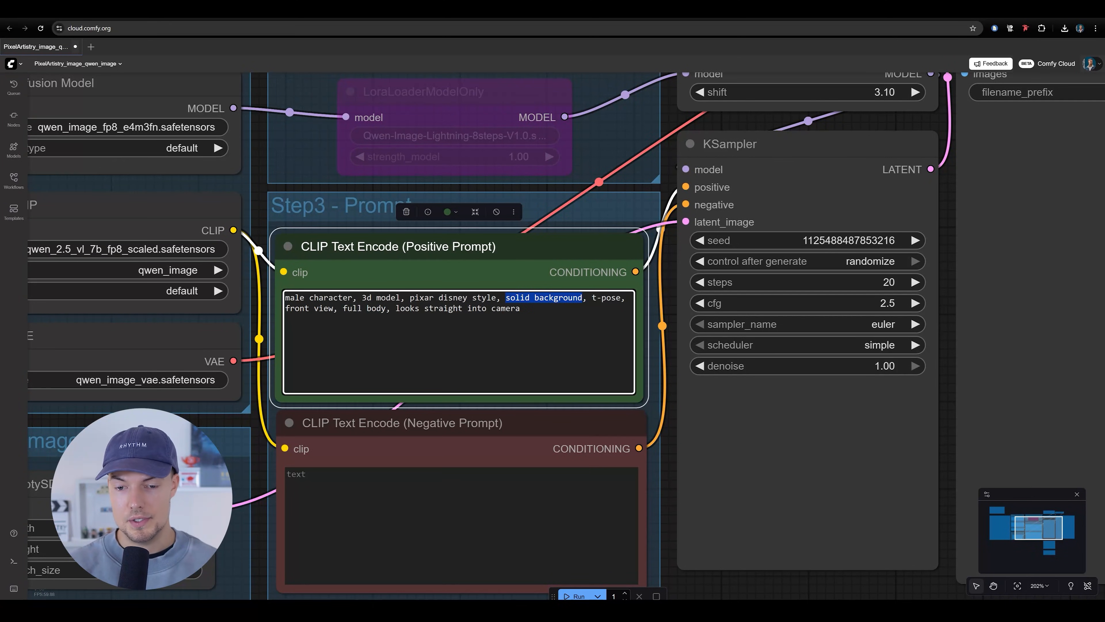
scroll(681, 419, up, 1)
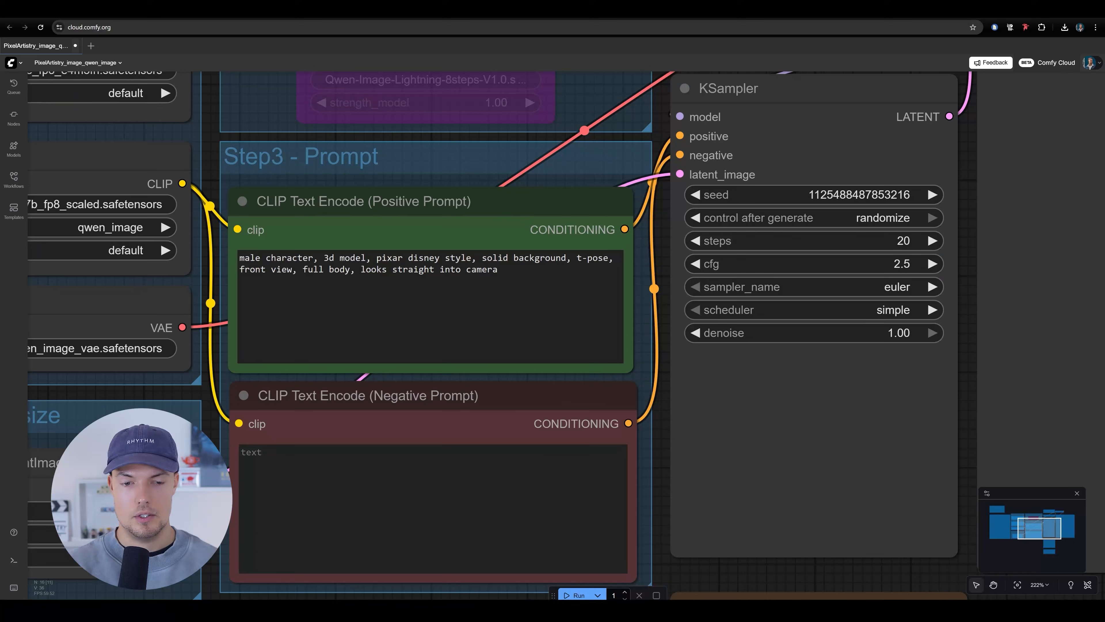
drag(240, 269, 286, 269)
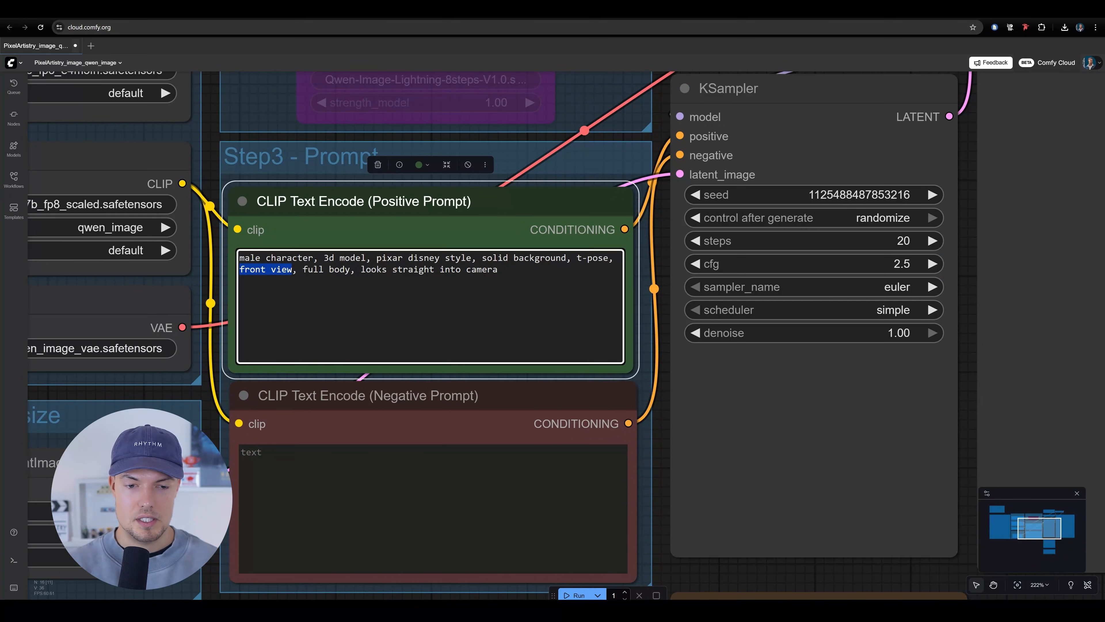
click(500, 318)
drag(668, 475, 660, 500)
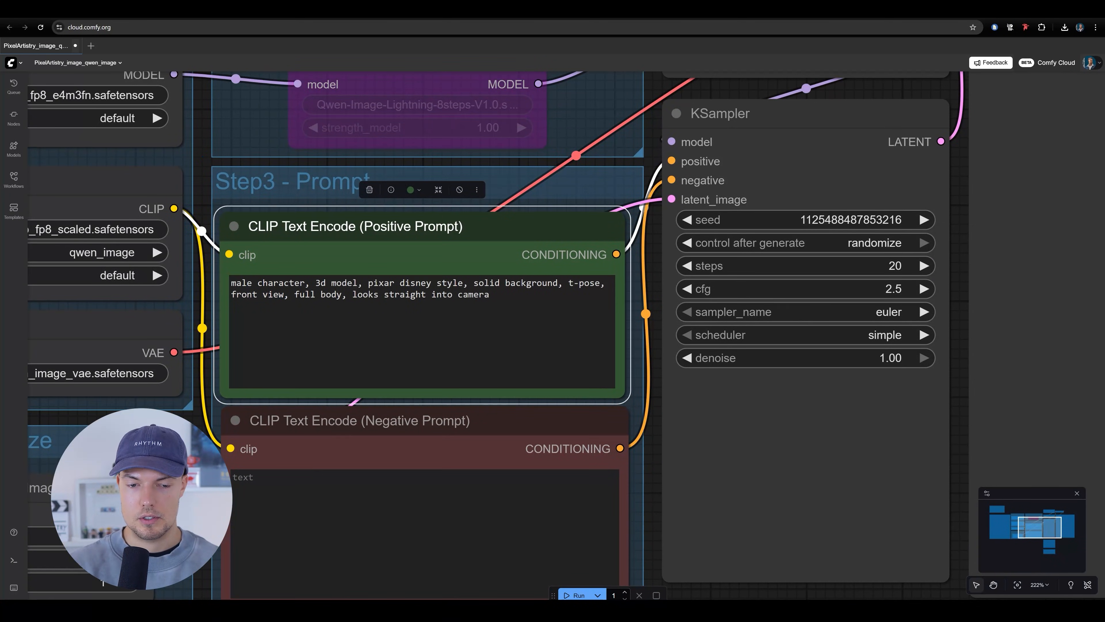
drag(295, 295, 332, 295)
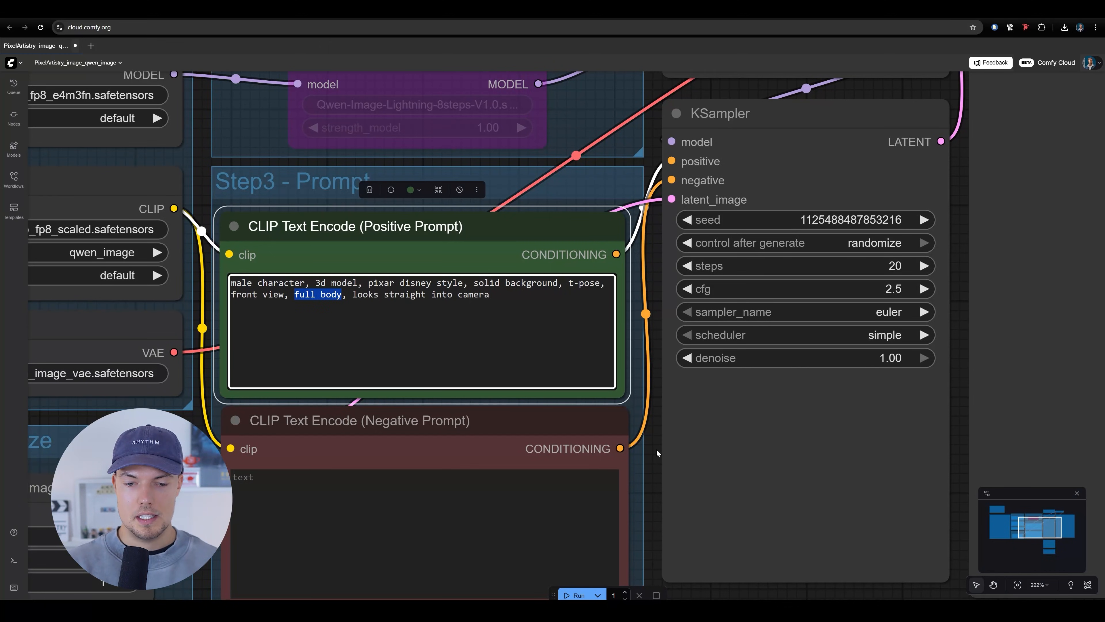
click(662, 443)
drag(358, 295, 484, 295)
click(659, 441)
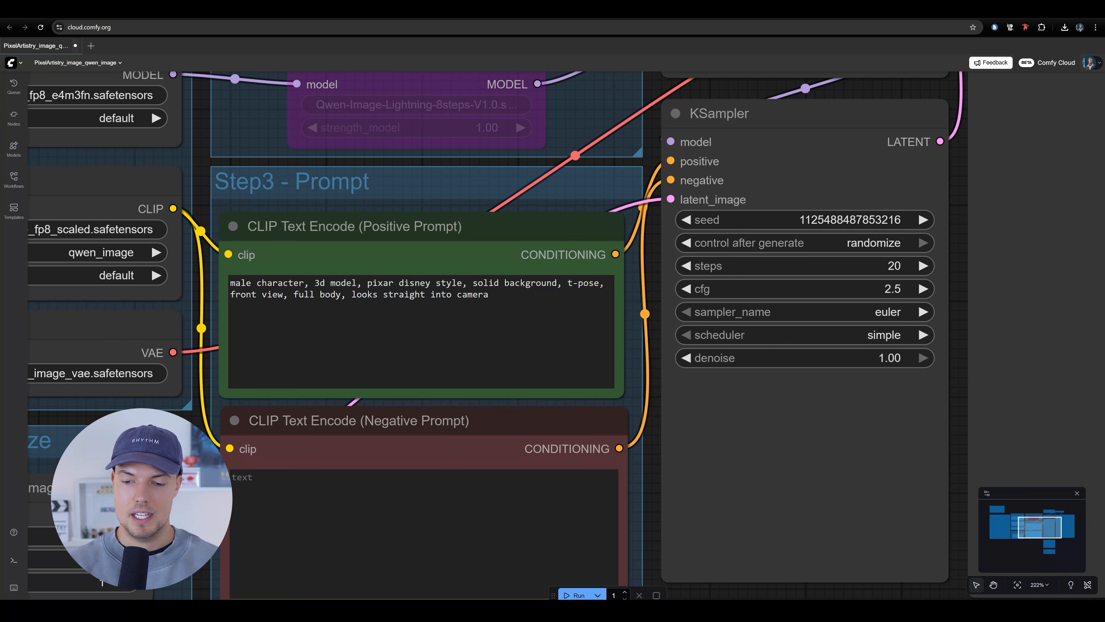
drag(623, 307, 610, 370)
scroll(474, 333, down, 2)
scroll(440, 396, up, 4)
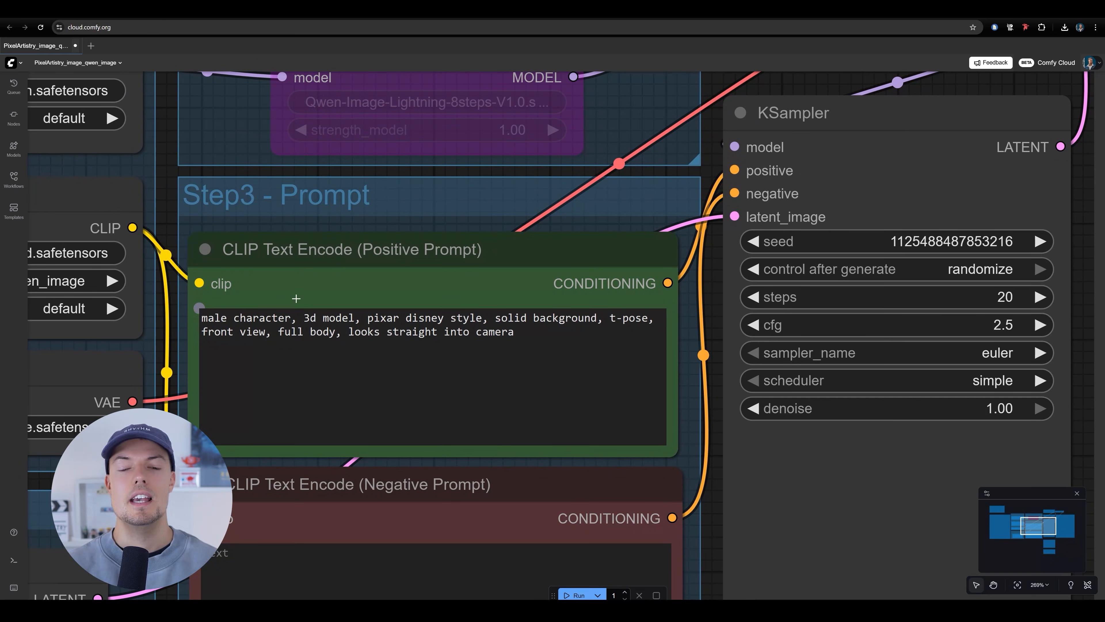
scroll(523, 255, down, 11)
drag(606, 416, 508, 413)
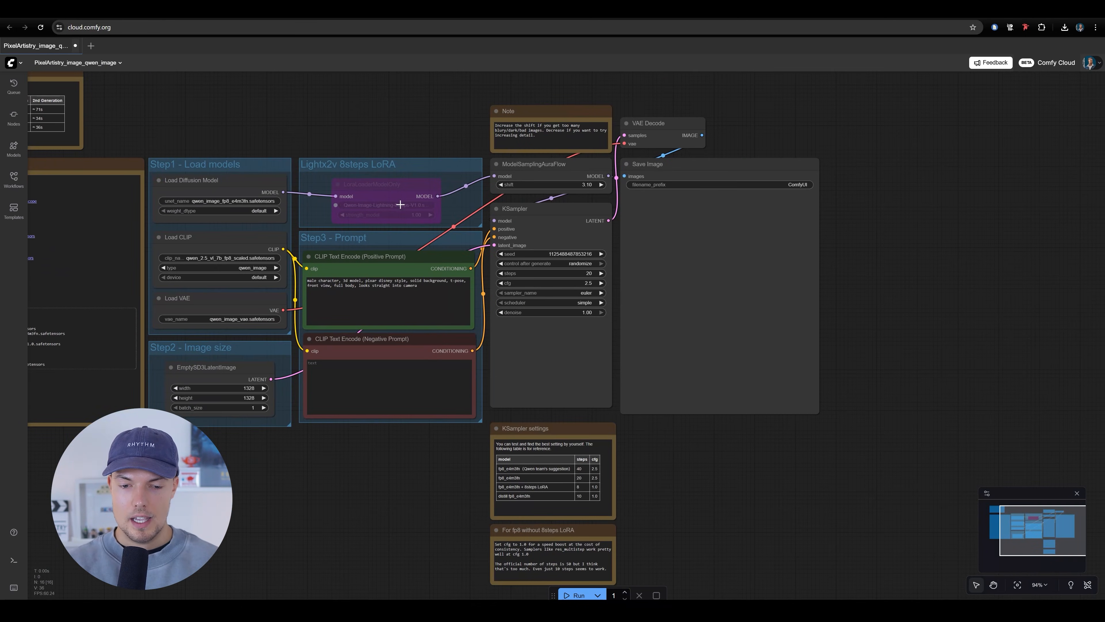
scroll(376, 204, up, 5)
drag(486, 265, 579, 232)
drag(742, 374, 717, 425)
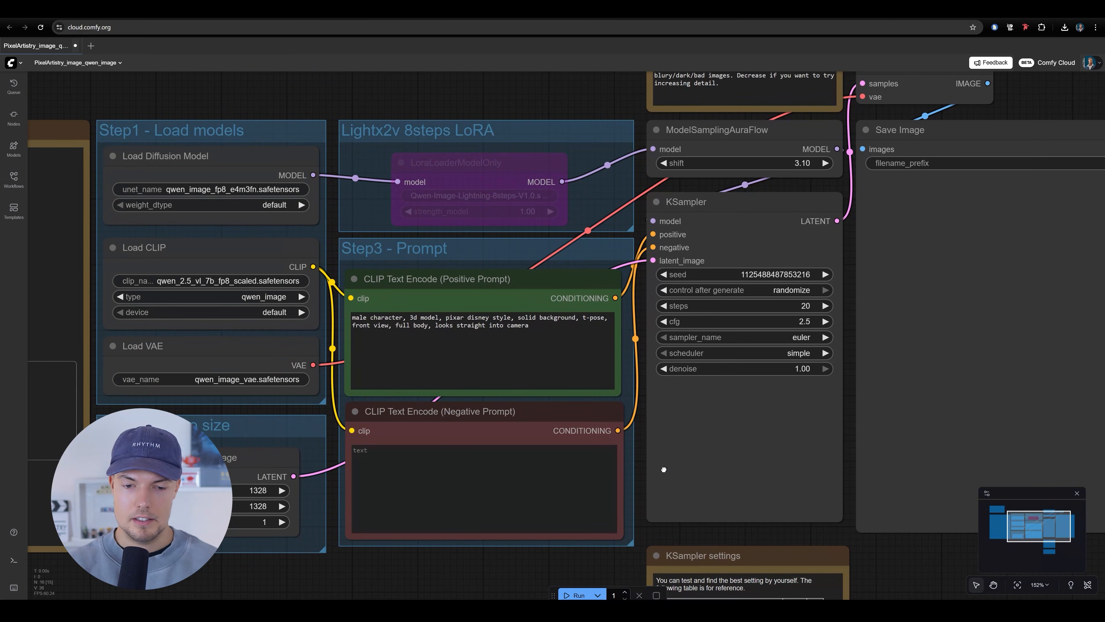
drag(664, 469, 680, 451)
scroll(483, 349, up, 4)
drag(807, 364, 770, 375)
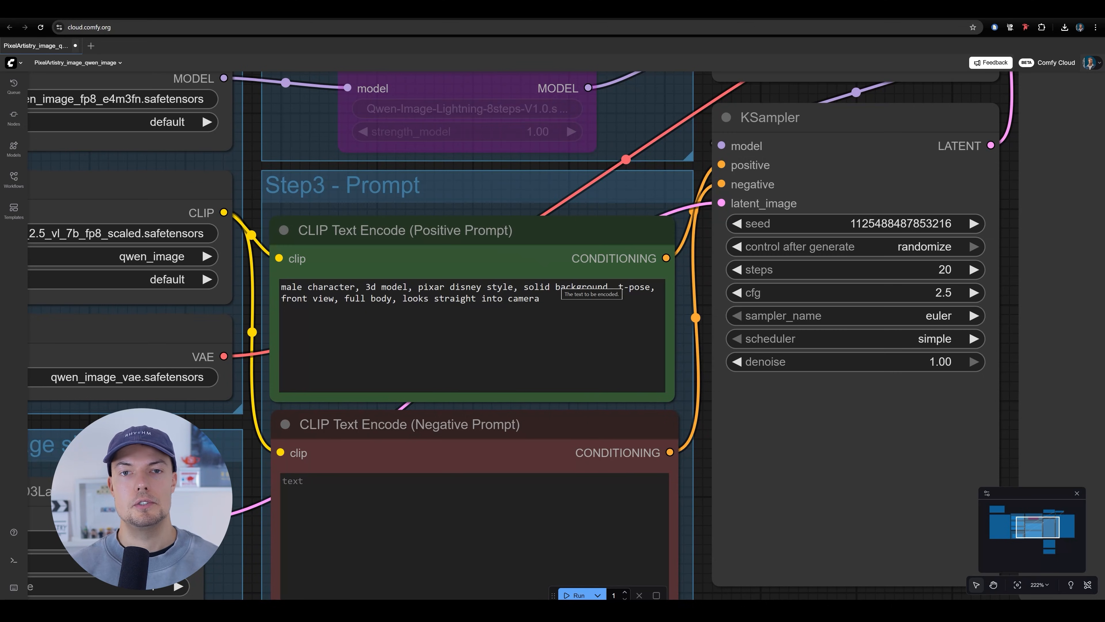
Insert "highly detailed 3d model" at the start of the positive prompt
click(282, 287)
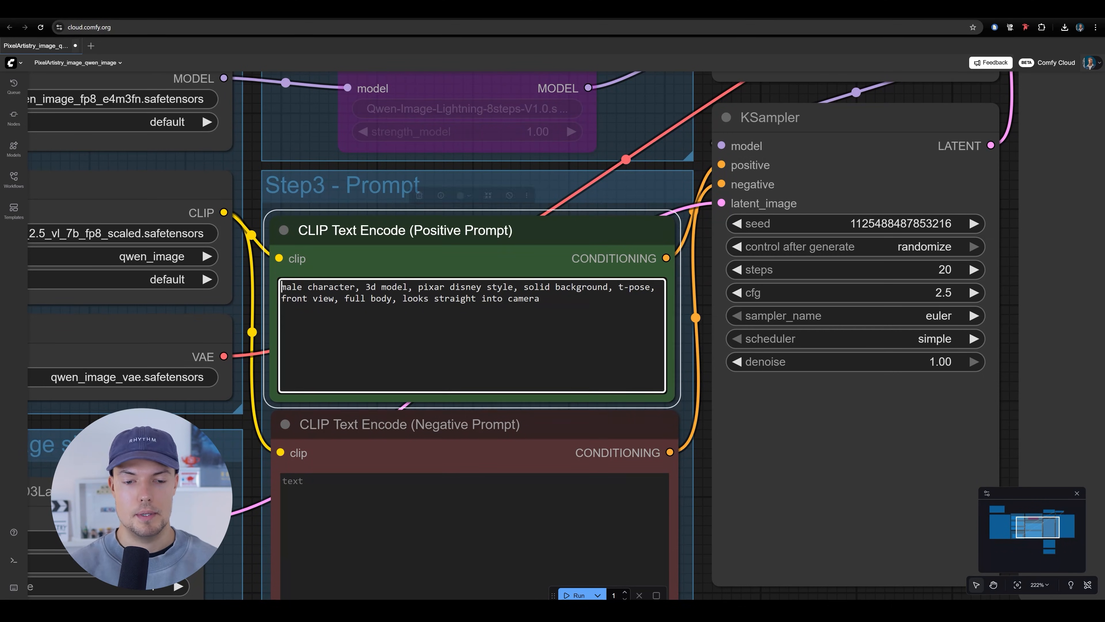
text(highly detaile)
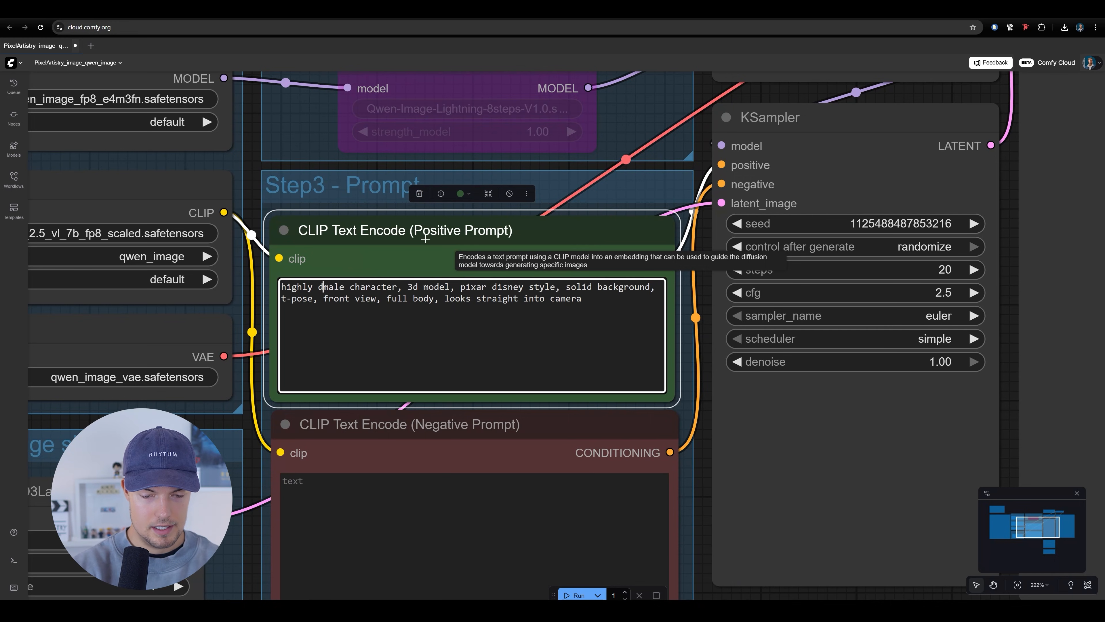
text(d 3d model)
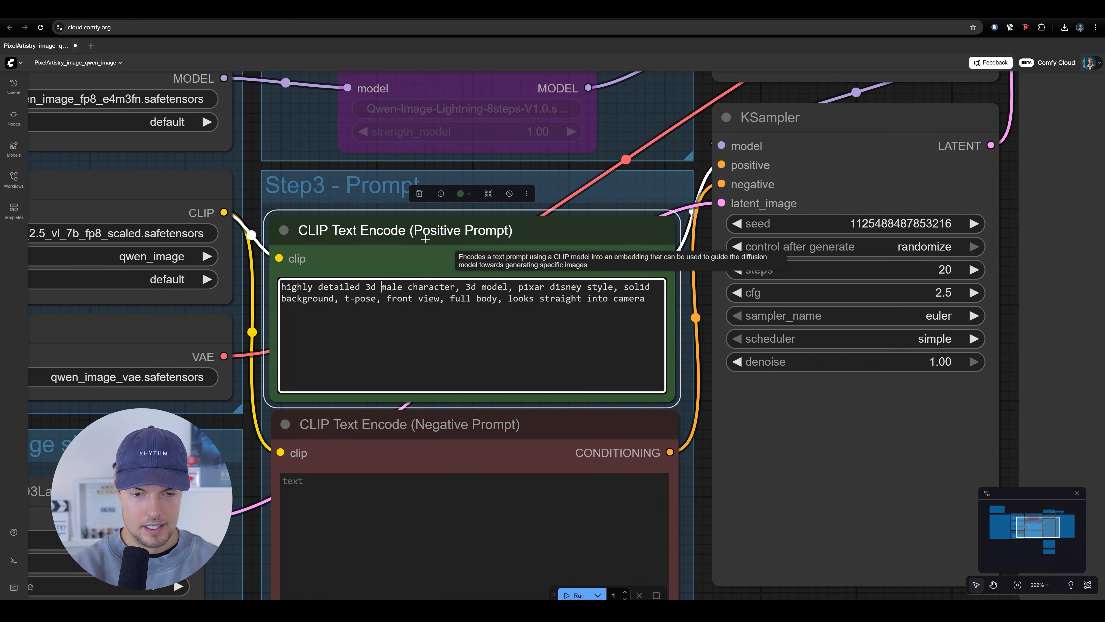
Remove the duplicate "3d model" following "male character" in the positive prompt and add a comma after the new opening phrase
drag(530, 287, 492, 287)
key(BackSpace)
key(BackSpace)
key(BackSpace)
key(BackSpace)
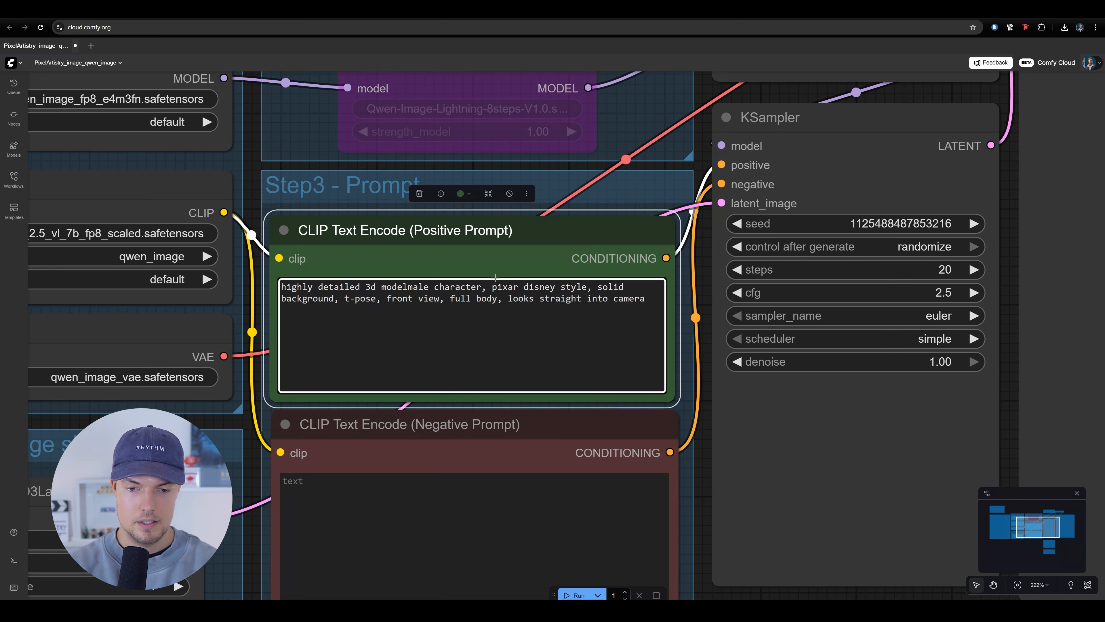
text(,)
click(688, 357)
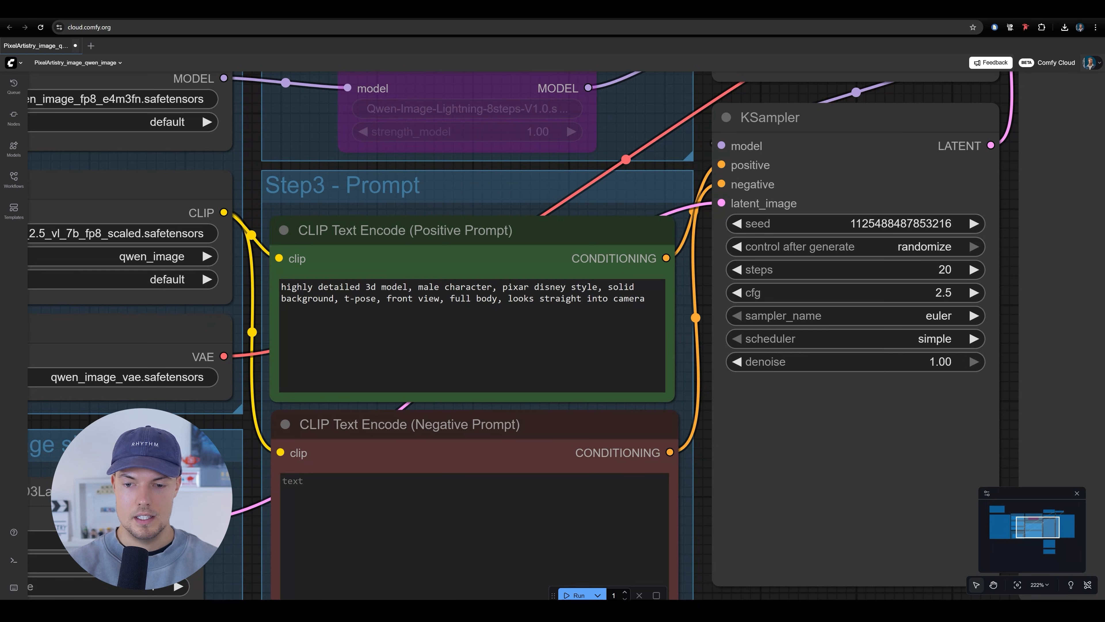
Undo the recent wording edits to the positive prompt
scroll(535, 405, down, 4)
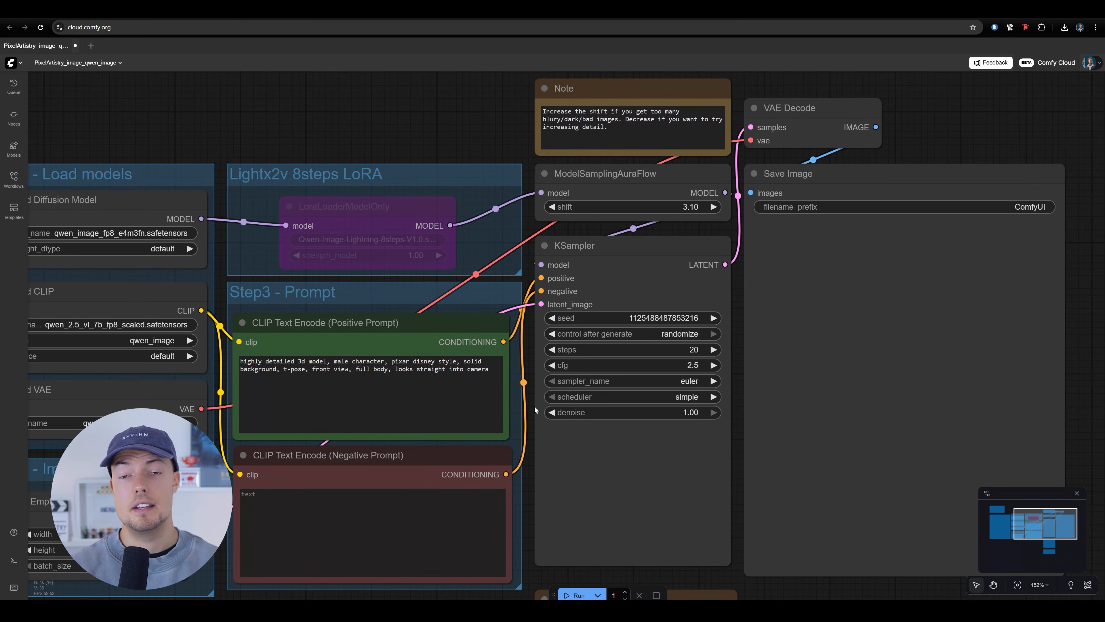
drag(533, 443, 572, 443)
key(ctrl+z)
key(ctrl+z)
key(ctrl+z)
key(ctrl+z)
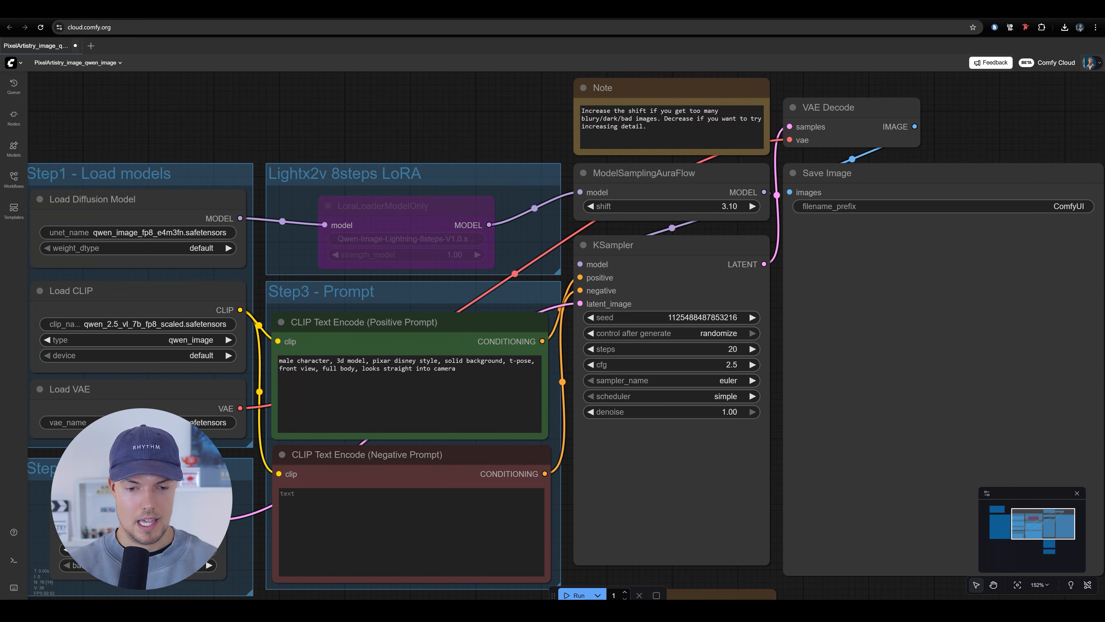
Examine the overall workflow layout, the bypassed LoraLoaderModelOnly node and the VRAM Usage note comparing model configurations
scroll(618, 411, down, 4)
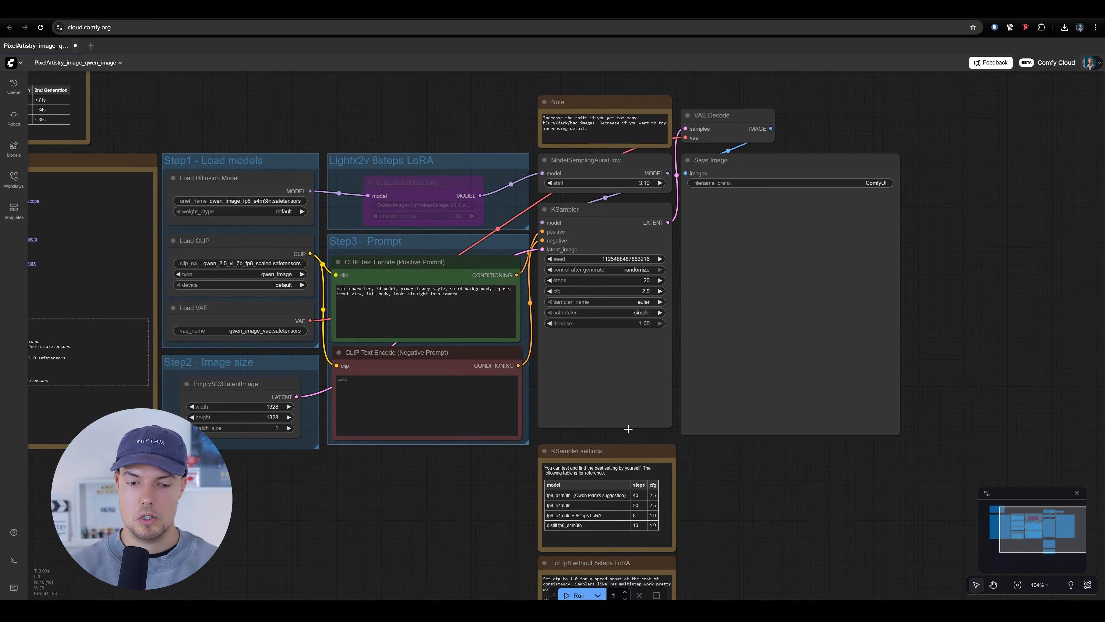
drag(355, 507, 400, 549)
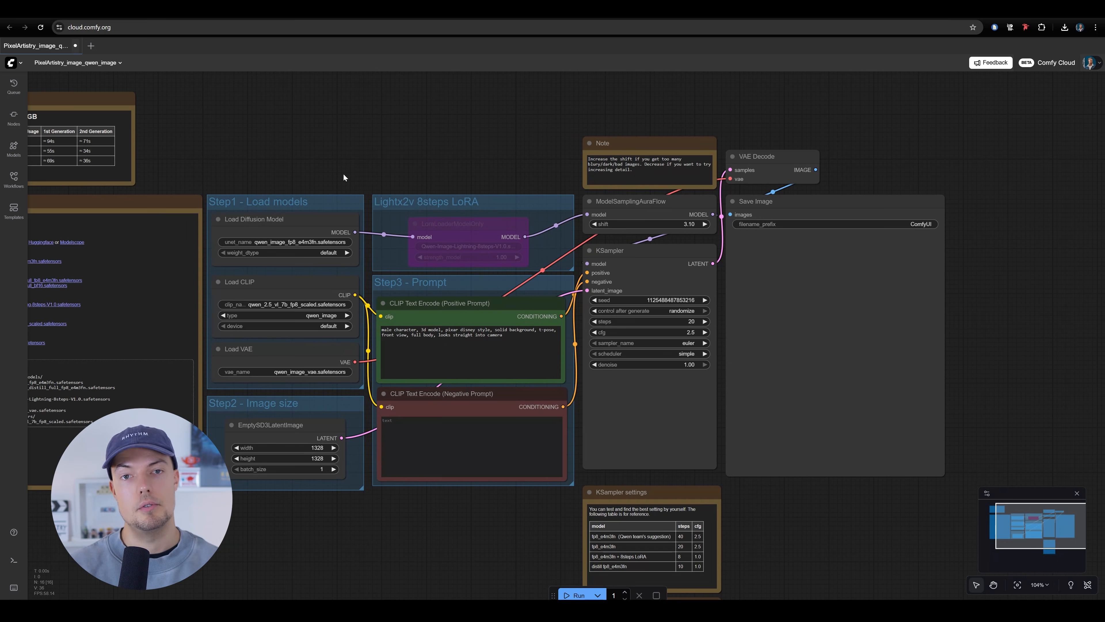
drag(251, 181, 369, 216)
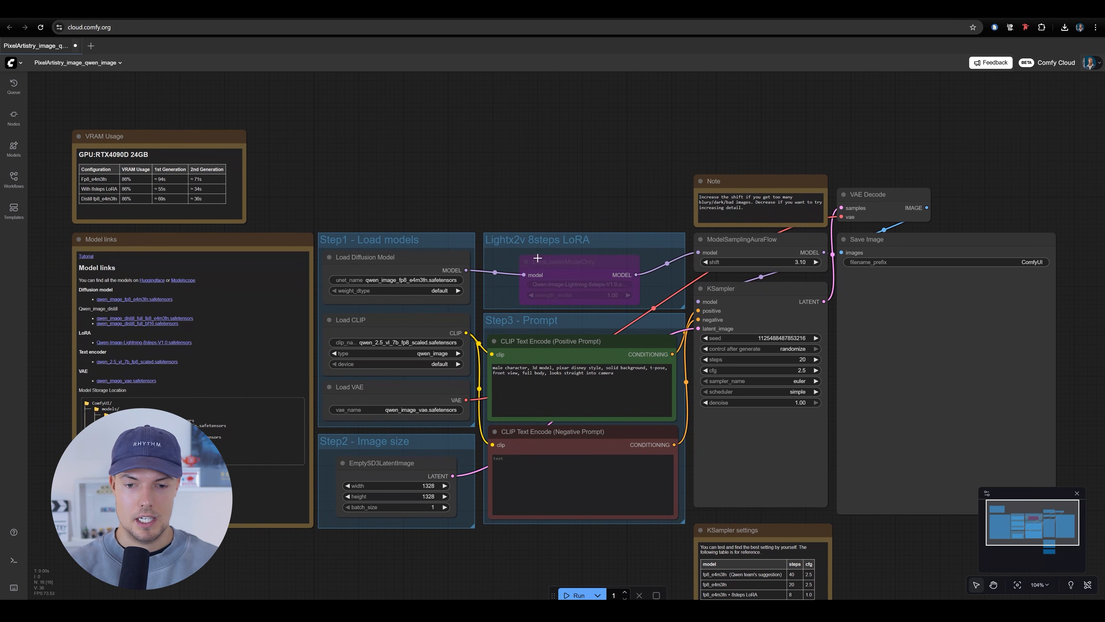
scroll(527, 267, up, 6)
click(449, 263)
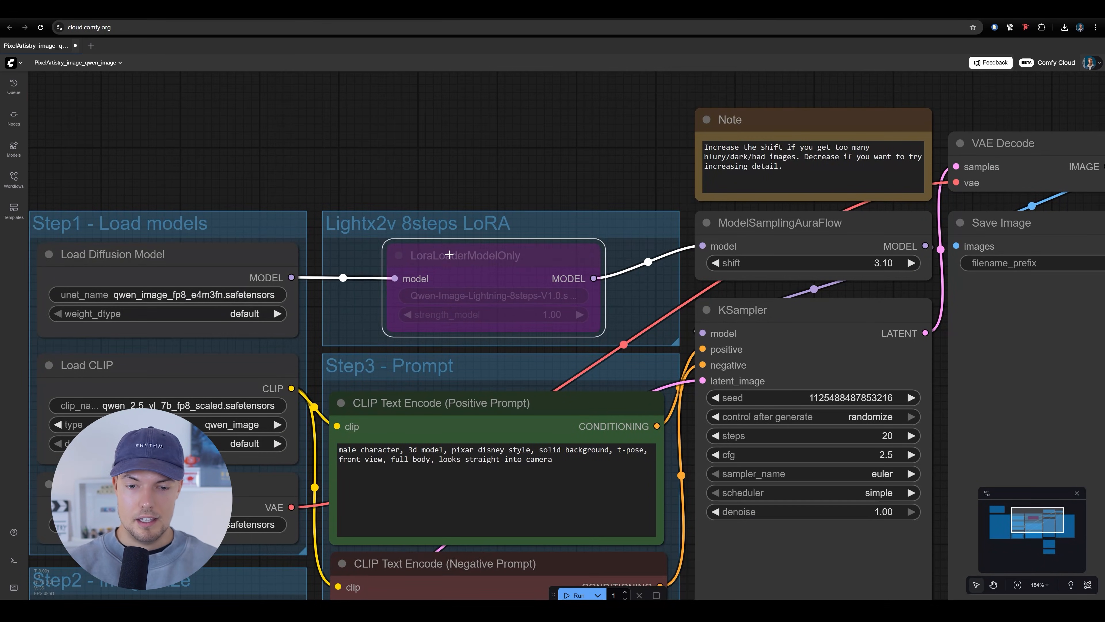
scroll(416, 267, down, 2)
scroll(365, 242, down, 4)
drag(134, 177, 538, 256)
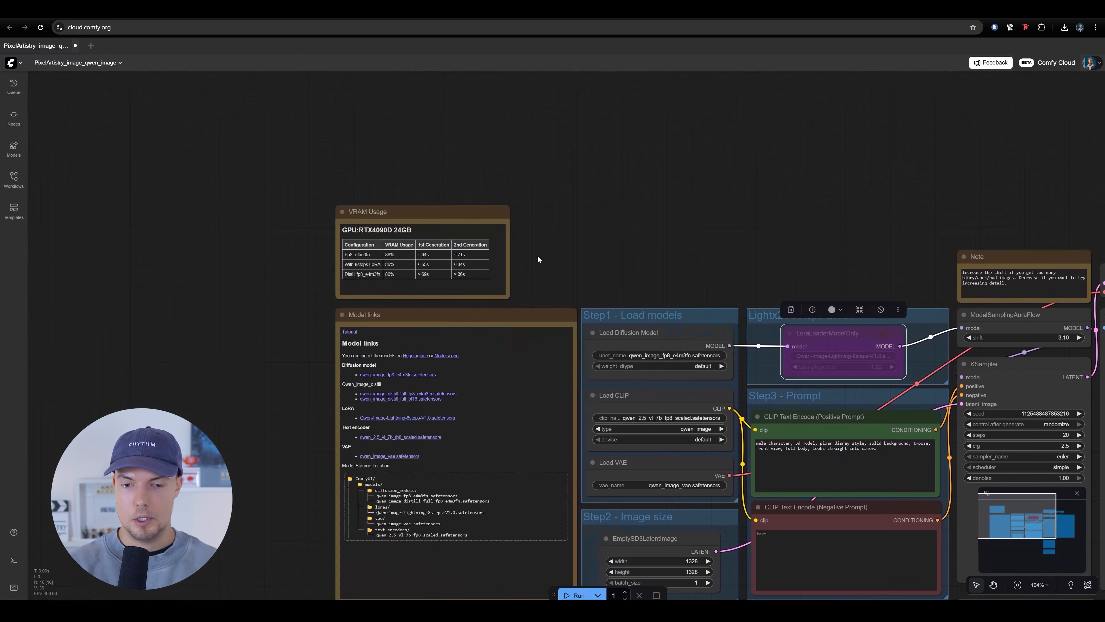
scroll(435, 250, up, 4)
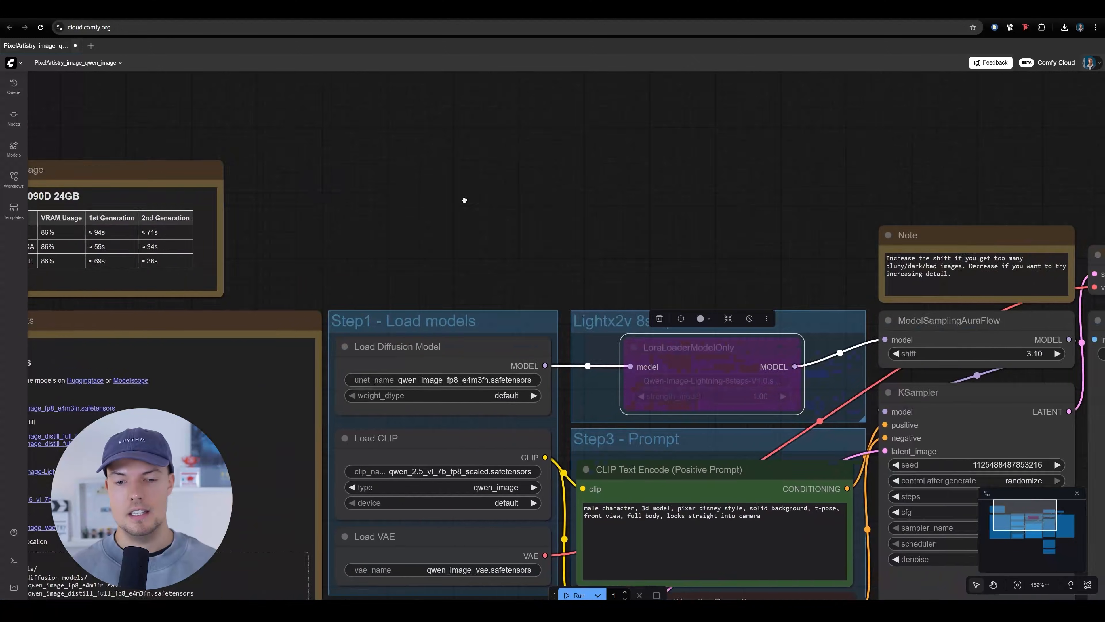
Enable the LoraLoaderModelOnly node in the Lightx2v 8steps LoRA group and bypass it again
scroll(574, 253, up, 5)
click(574, 253)
drag(575, 253, 578, 255)
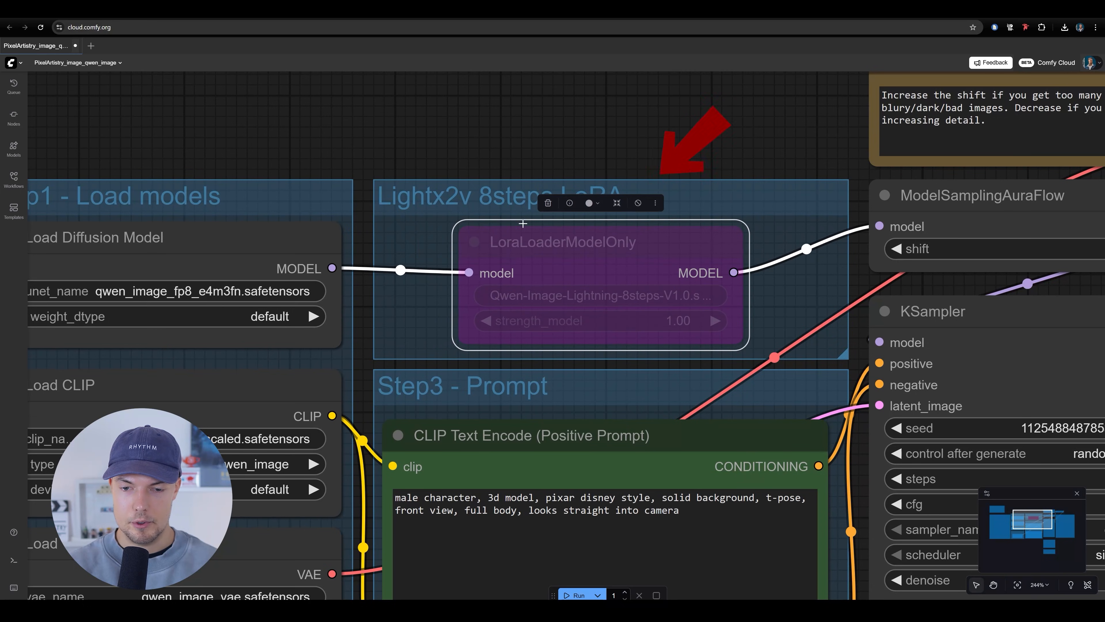
click(638, 206)
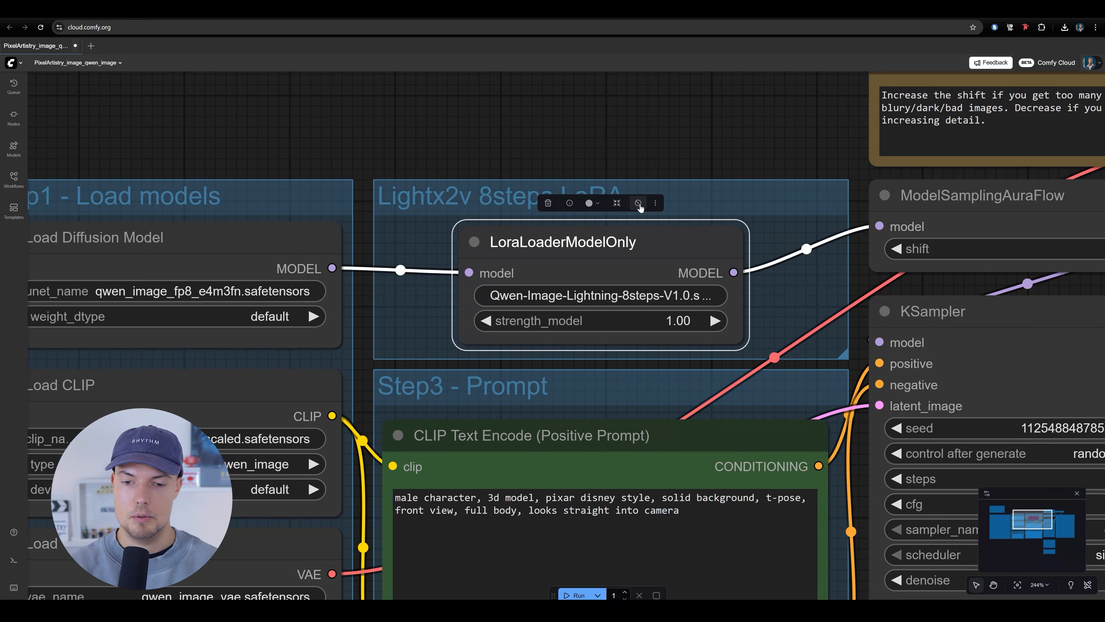
click(638, 205)
scroll(385, 162, down, 10)
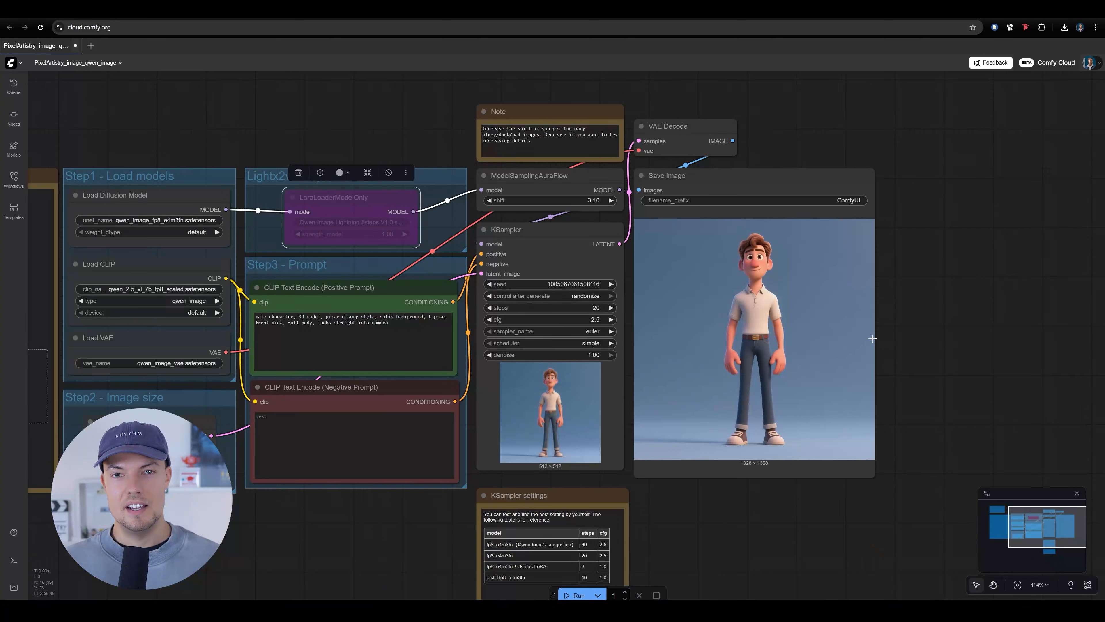
Inspect the generated character in the Save Image node up close, checking its pose, style, full-body framing and background
drag(913, 381, 703, 364)
scroll(644, 329, up, 8)
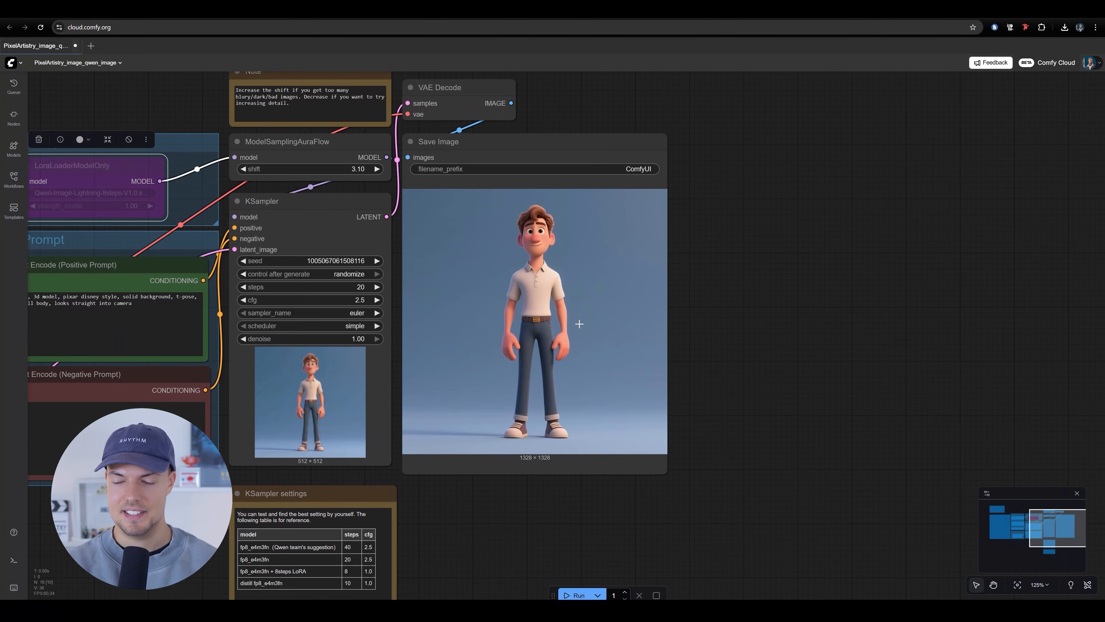
drag(540, 300, 509, 289)
scroll(522, 248, down, 2)
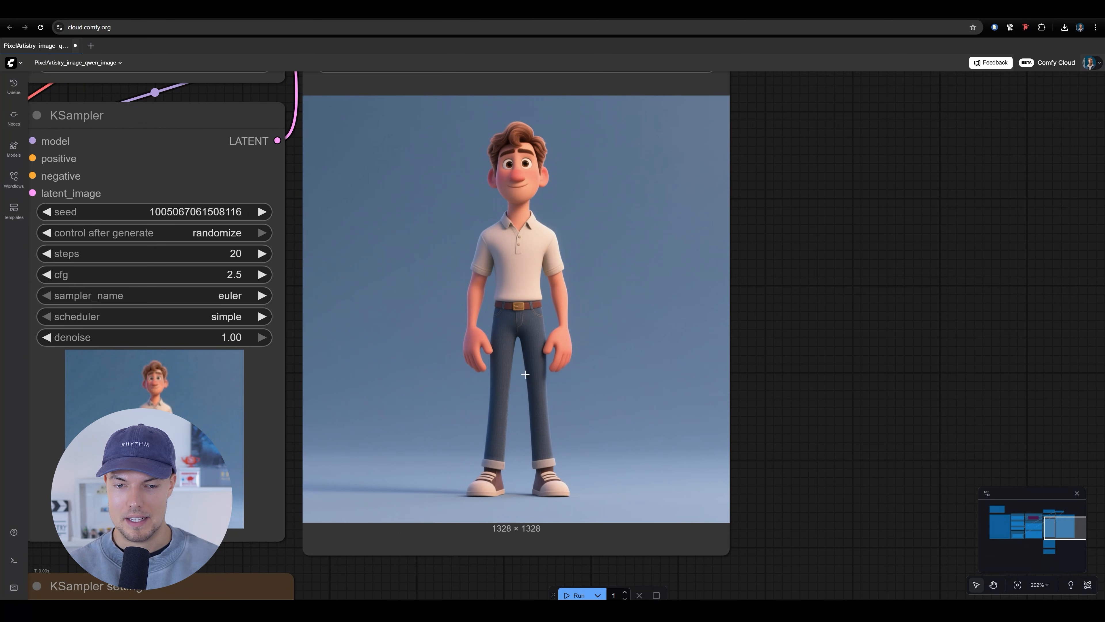
drag(515, 376, 531, 403)
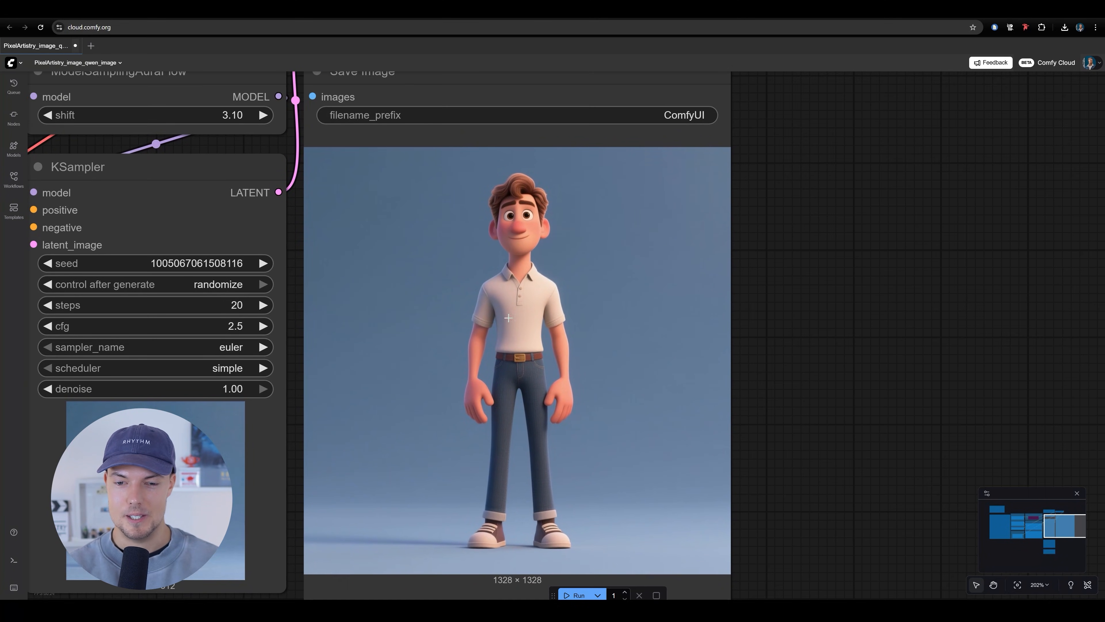
scroll(634, 418, up, 3)
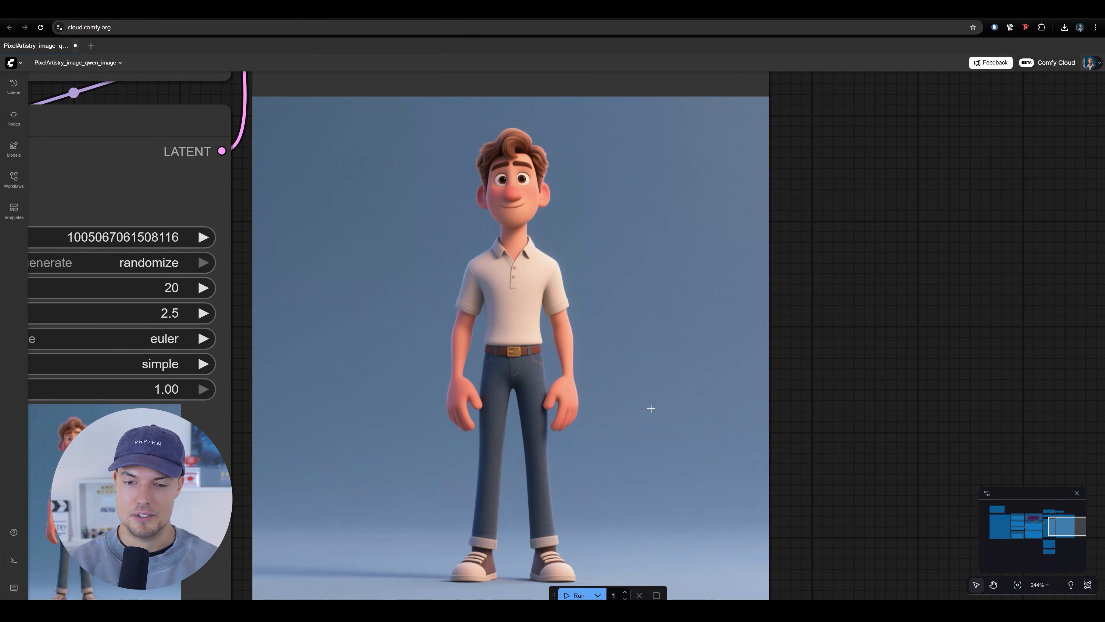
scroll(641, 404, down, 4)
scroll(727, 349, up, 3)
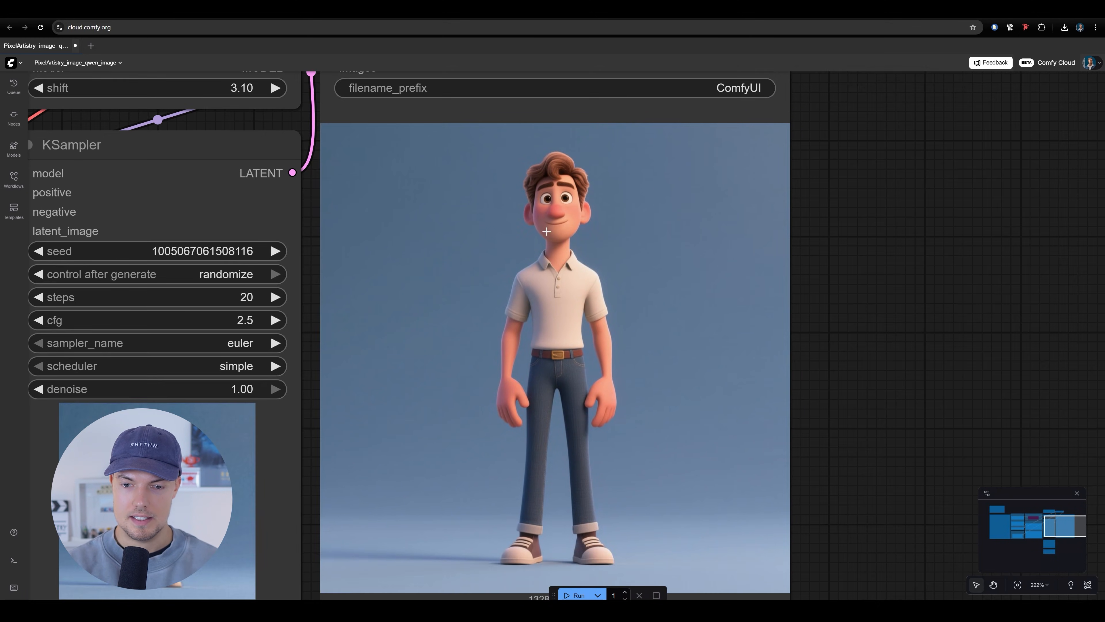
drag(542, 292, 693, 264)
drag(768, 390, 654, 391)
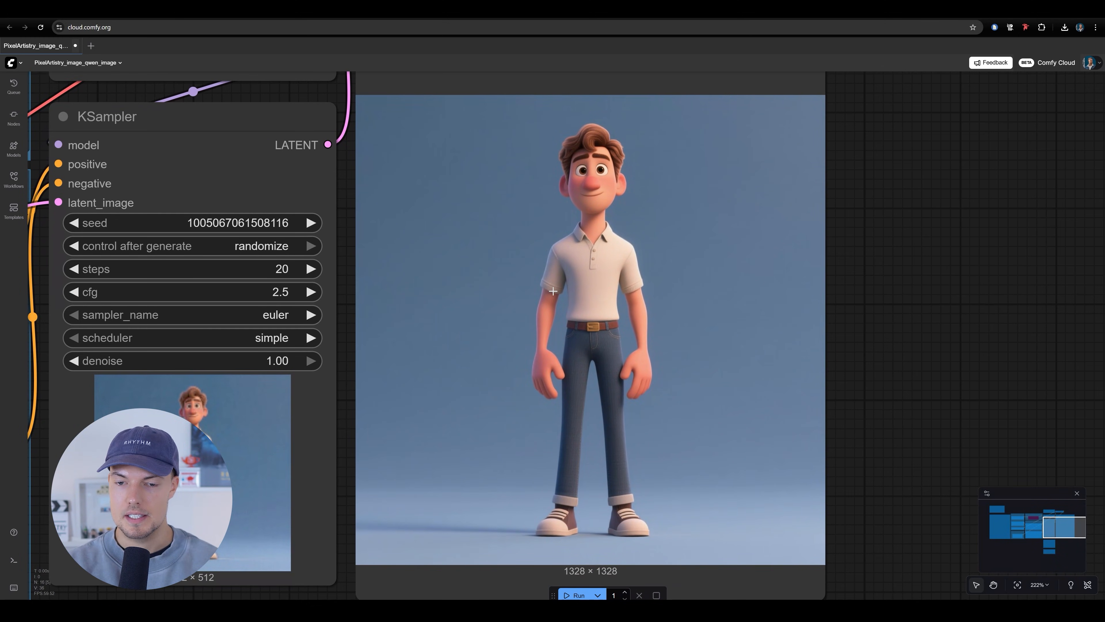
Open the queue history and enlarge its newest generated character image
scroll(553, 290, down, 1)
drag(514, 307, 500, 314)
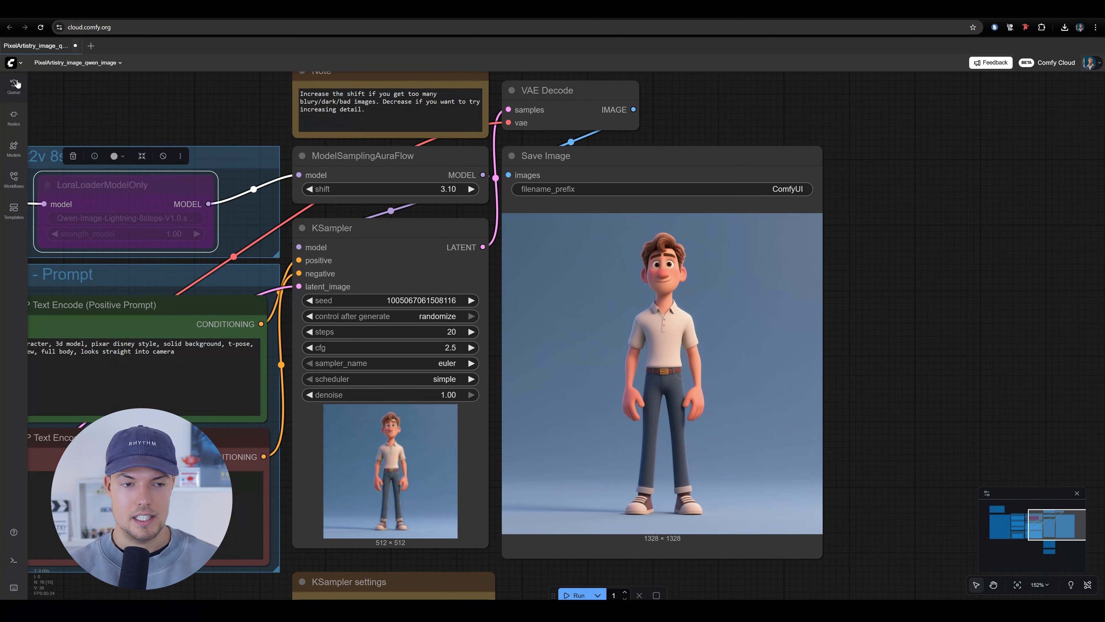
click(14, 85)
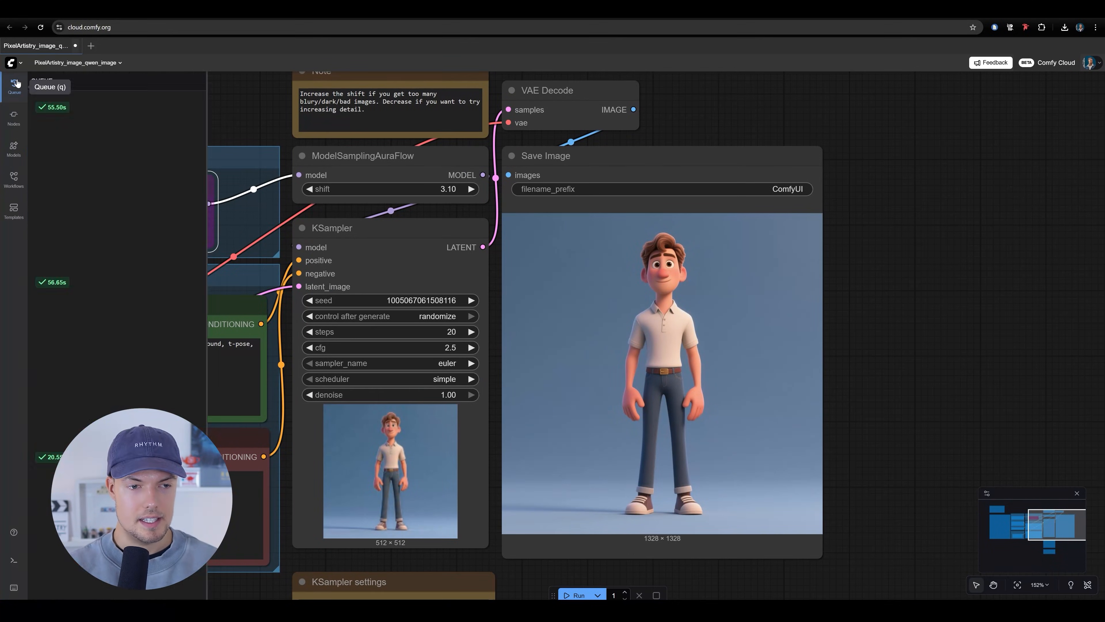
right_click(128, 176)
click(115, 168)
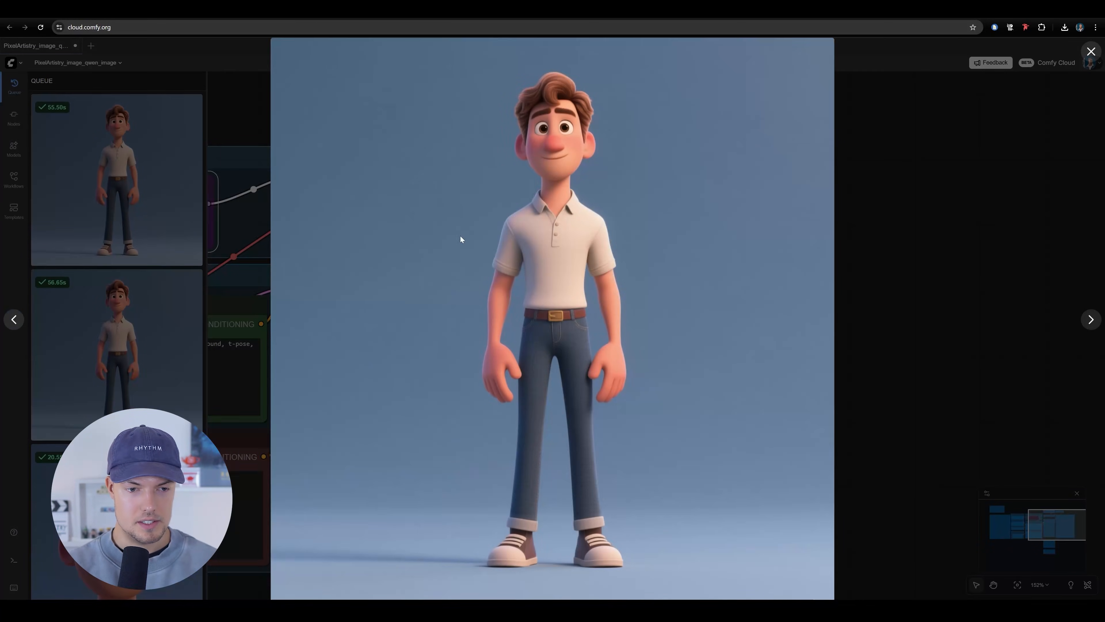
Save the enlarged character image as a PNG in the AI_image folder
right_click(538, 263)
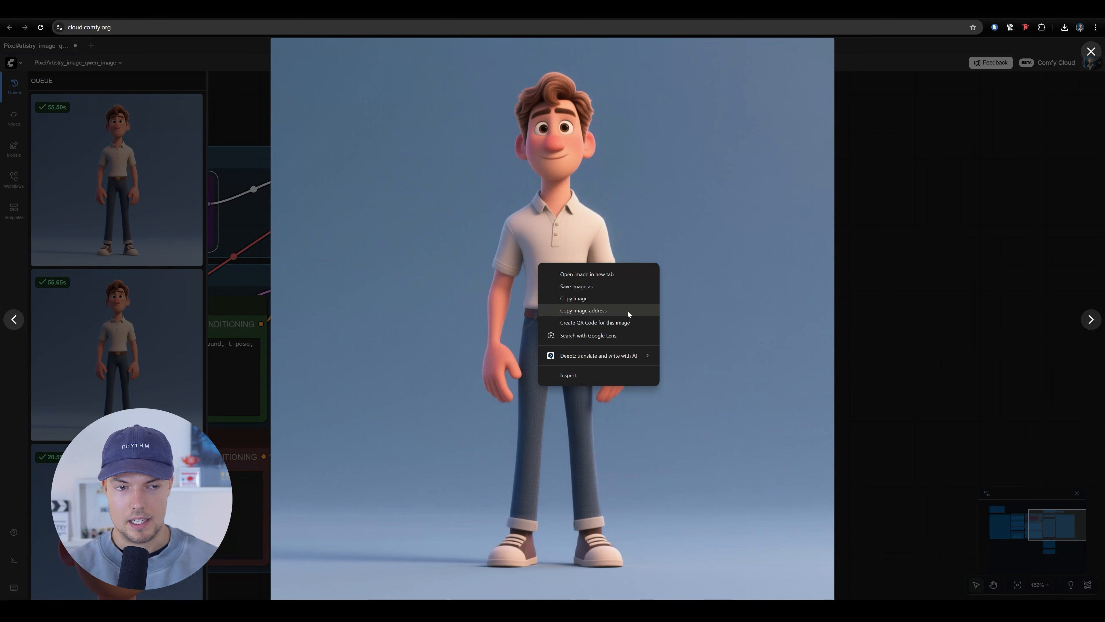
click(595, 287)
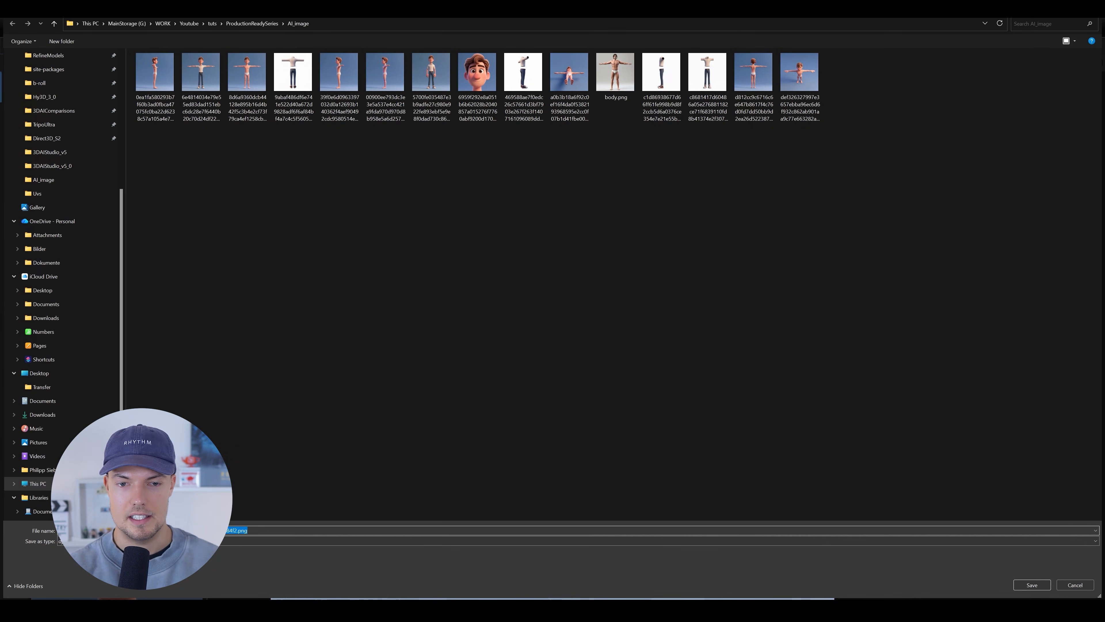
click(1030, 588)
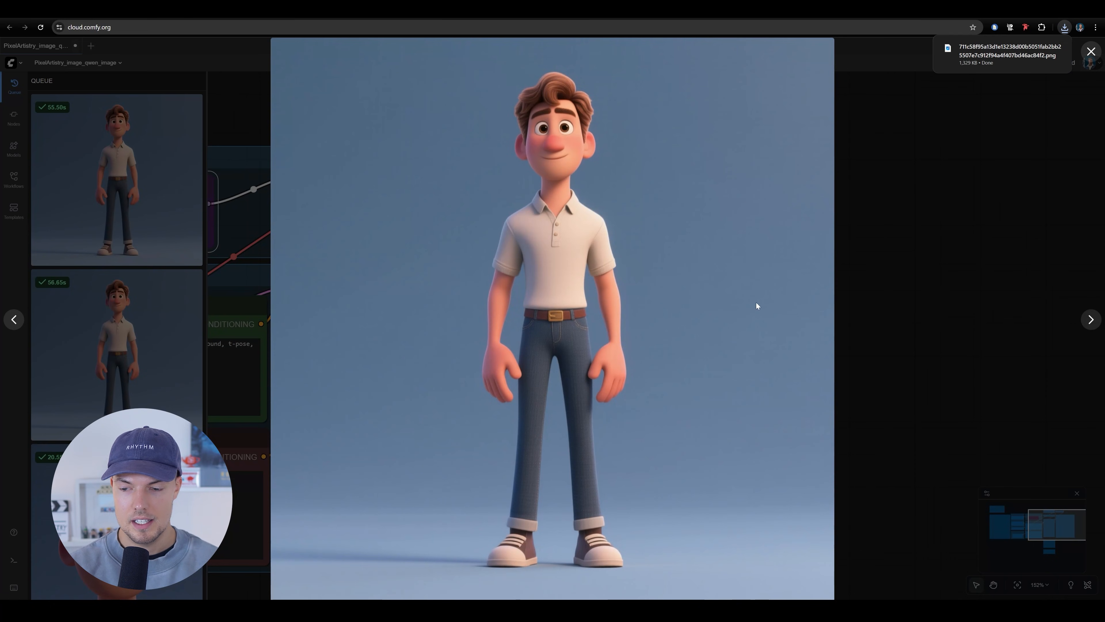
Copy the enlarged character image to the clipboard and close the preview
right_click(602, 307)
click(643, 342)
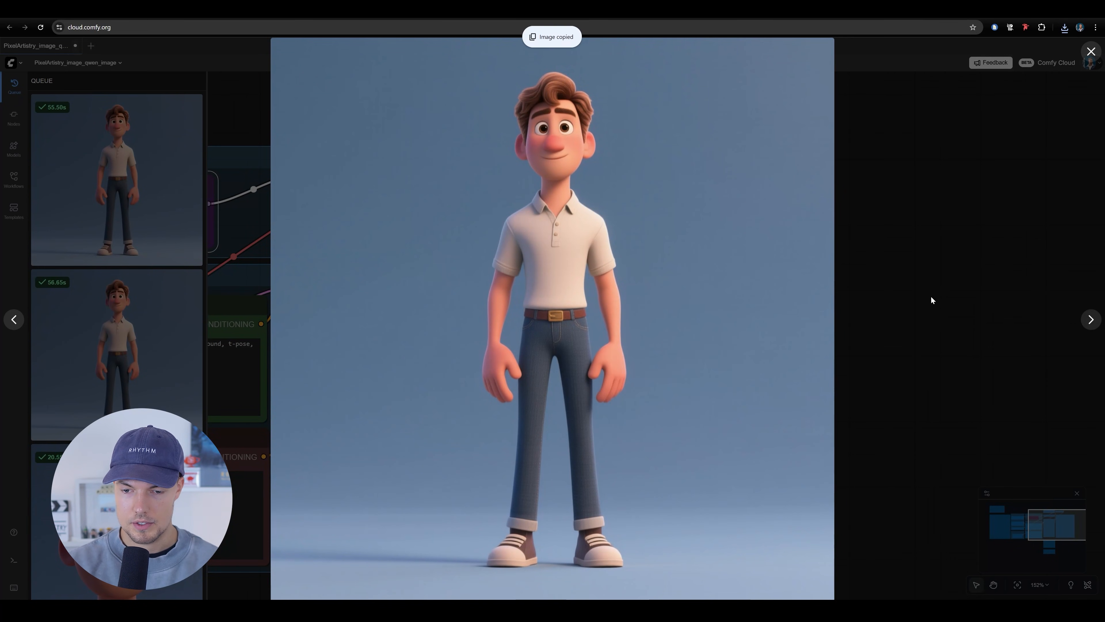
click(931, 295)
scroll(548, 386, down, 5)
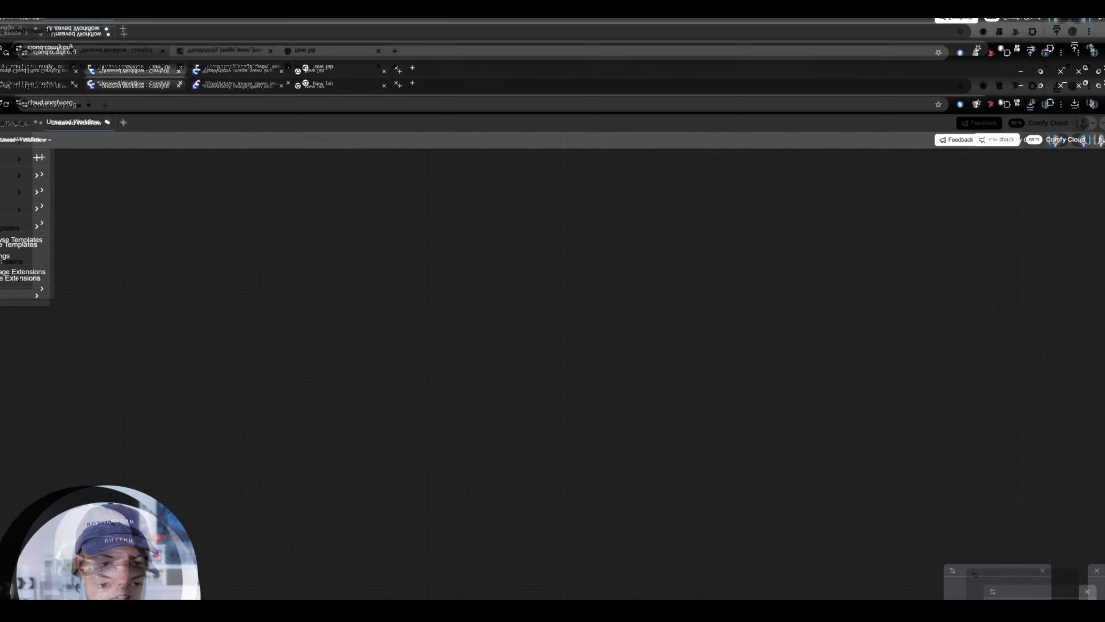
Open the workflow file PixelArtistry_image_qwen_image_edit_2509.json from the AI_image folder
click(140, 99)
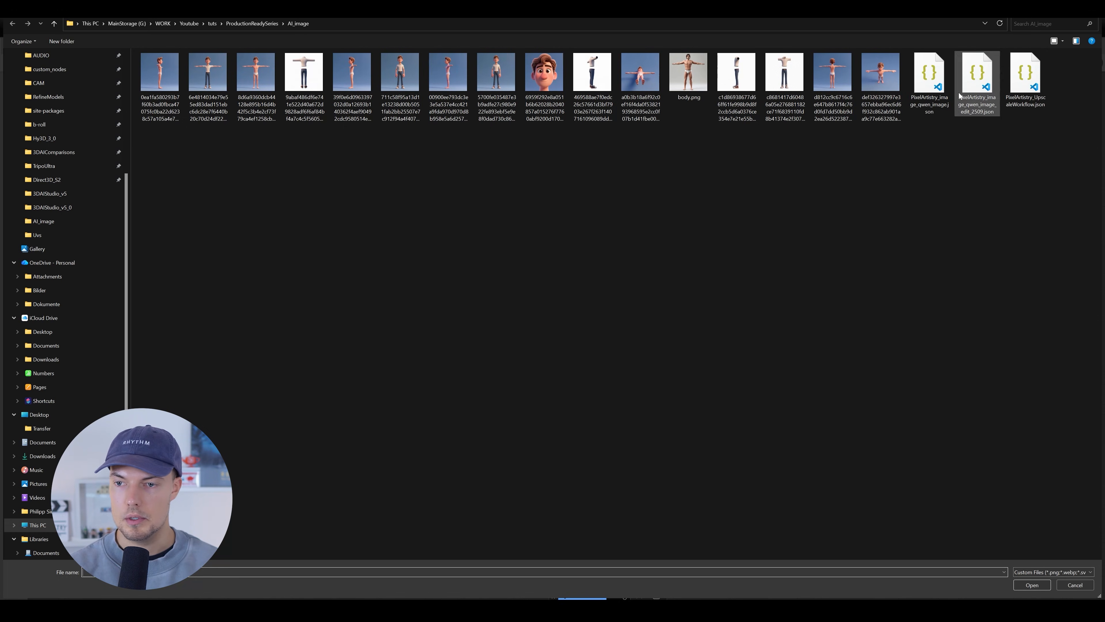
click(977, 74)
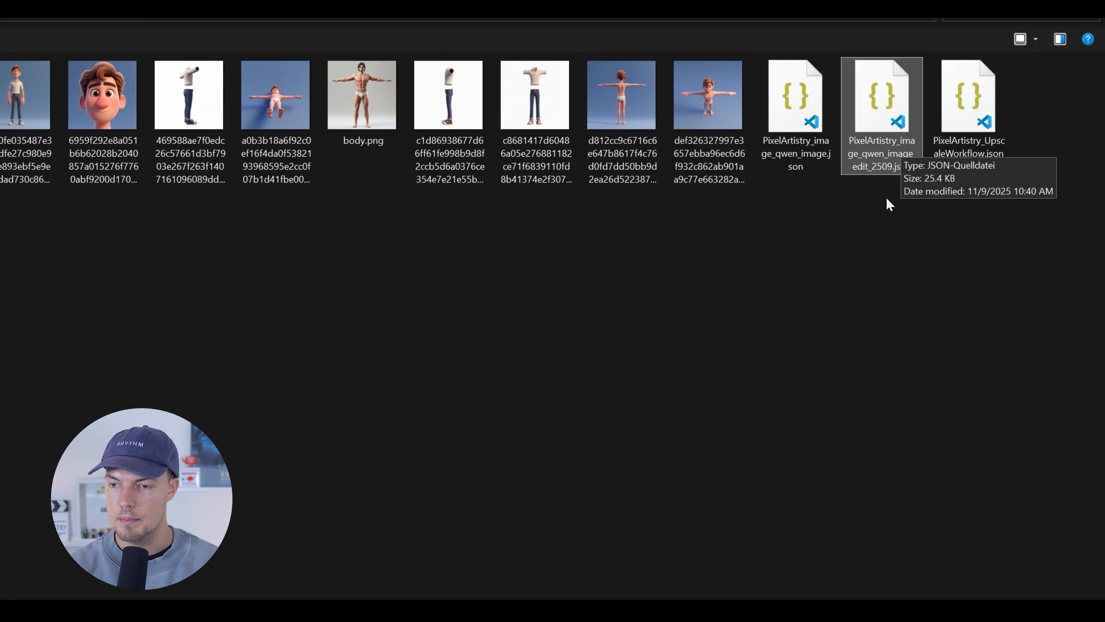
key(Return)
Review the Model links note and the Step 1 model loader nodes of the image edit workflow
drag(744, 297, 664, 358)
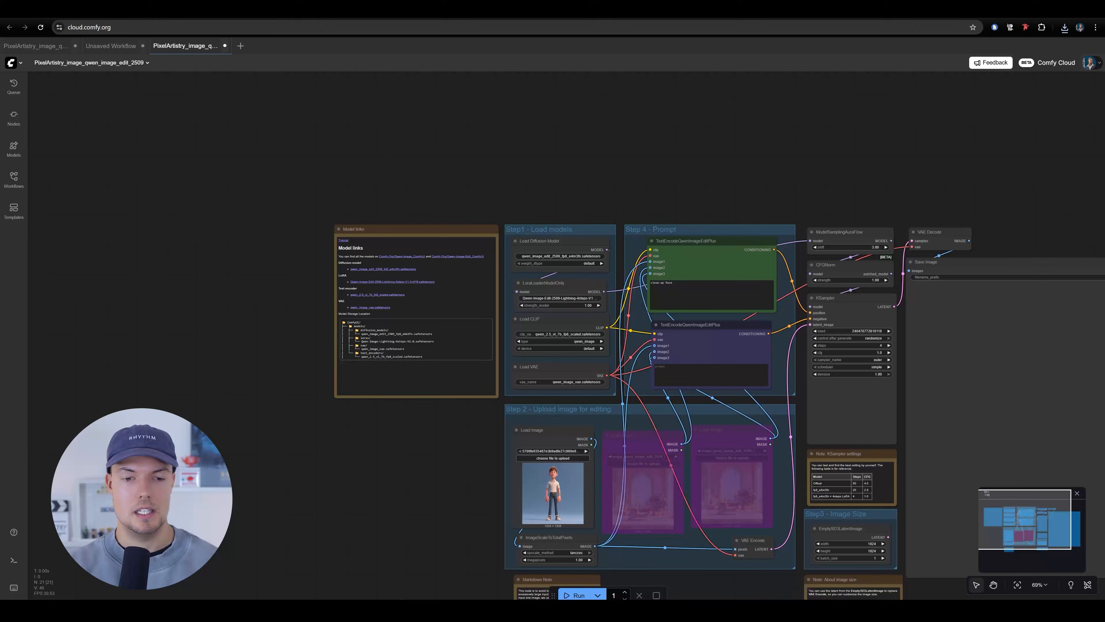
scroll(373, 311, up, 7)
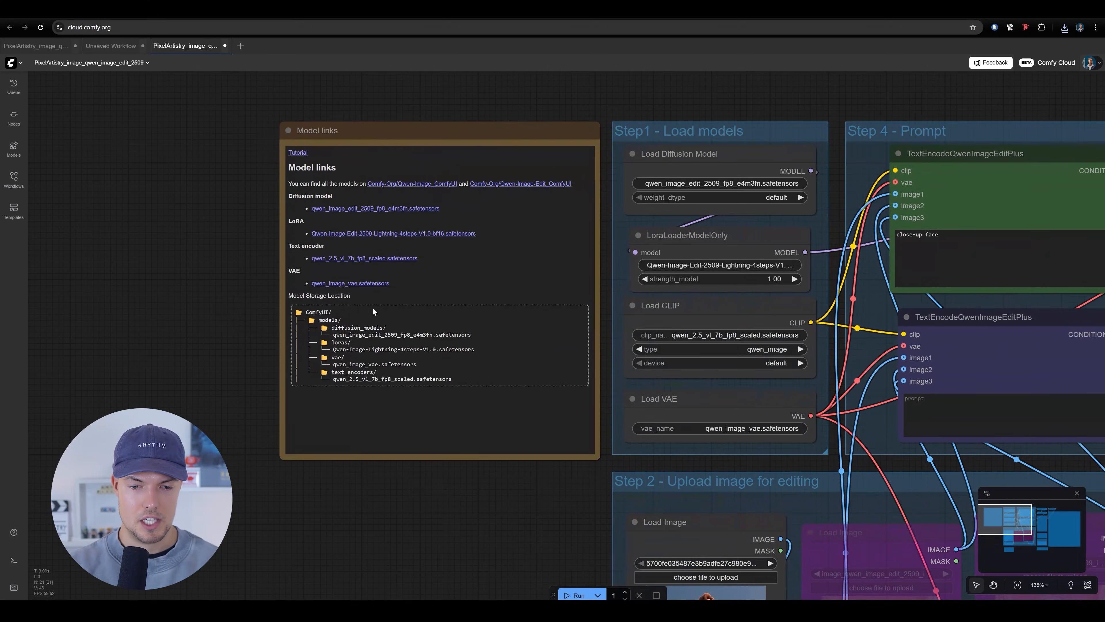
drag(457, 350, 384, 344)
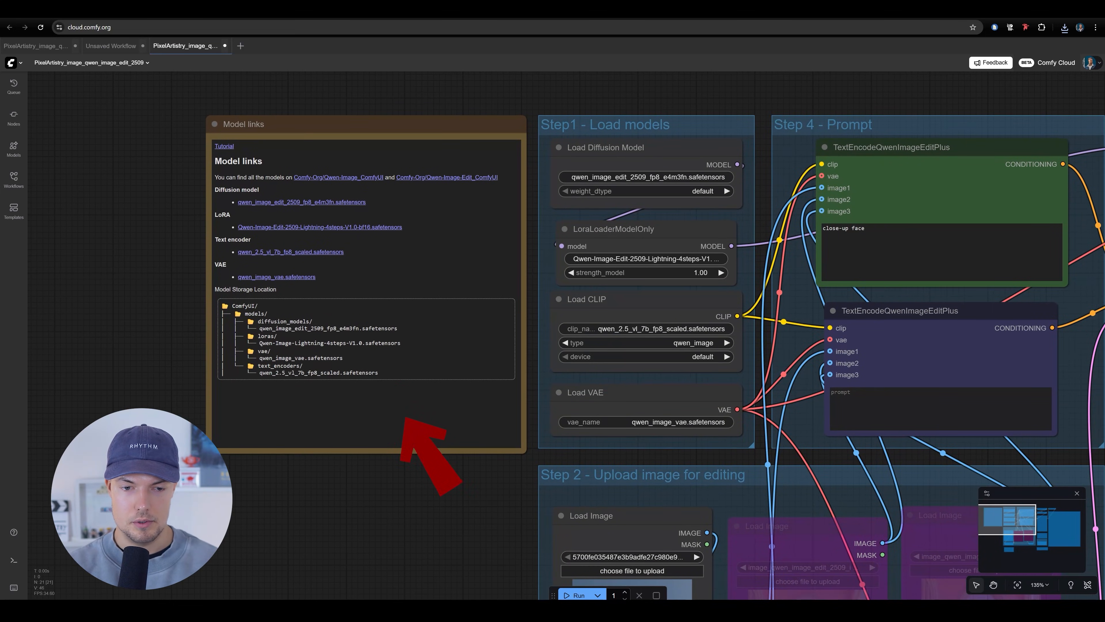
drag(454, 353, 179, 361)
drag(677, 244, 658, 276)
scroll(479, 188, down, 3)
drag(456, 432, 501, 169)
Inspect the character in the active Load Image node of Step 2, including the node's context options
scroll(457, 263, up, 7)
drag(384, 280, 400, 296)
scroll(401, 296, up, 1)
right_click(370, 310)
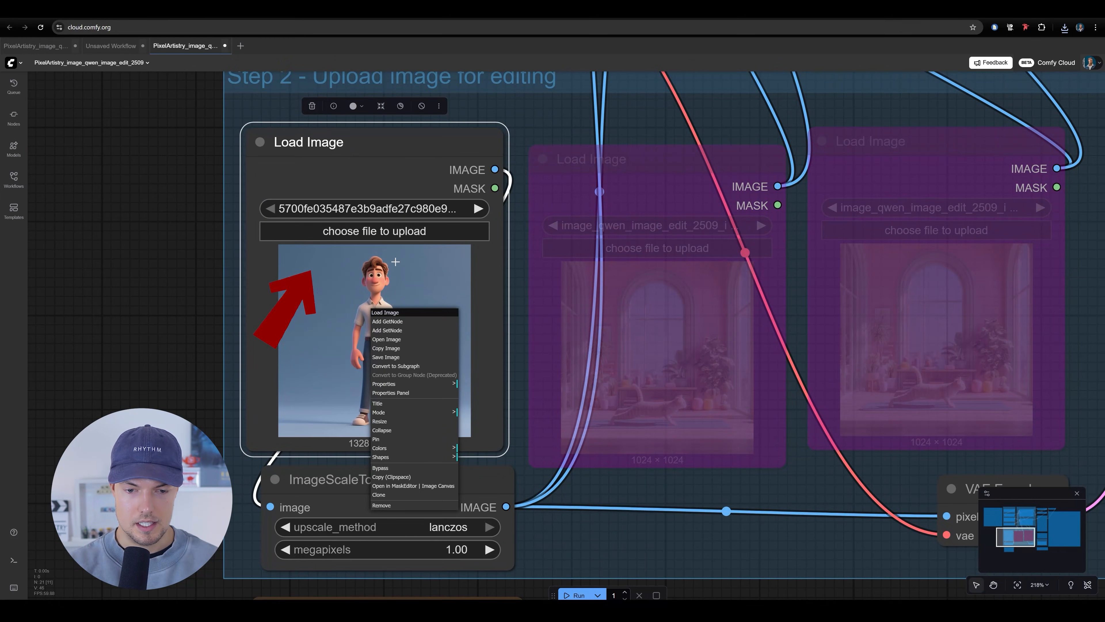
click(377, 347)
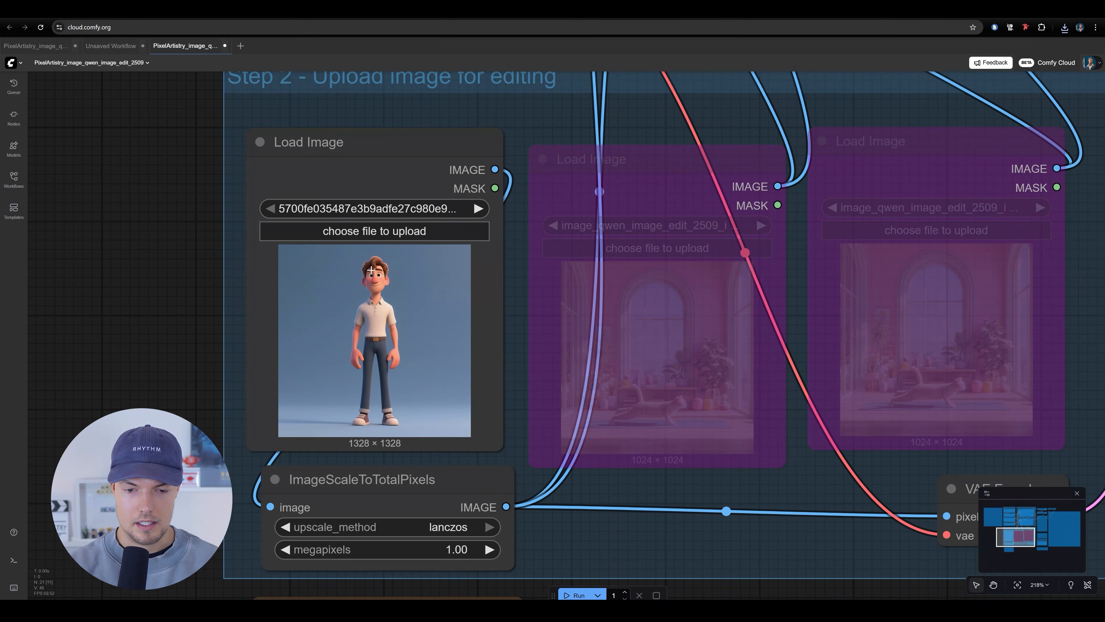
drag(409, 373, 388, 417)
scroll(362, 353, down, 4)
drag(360, 353, 323, 381)
scroll(323, 381, up, 7)
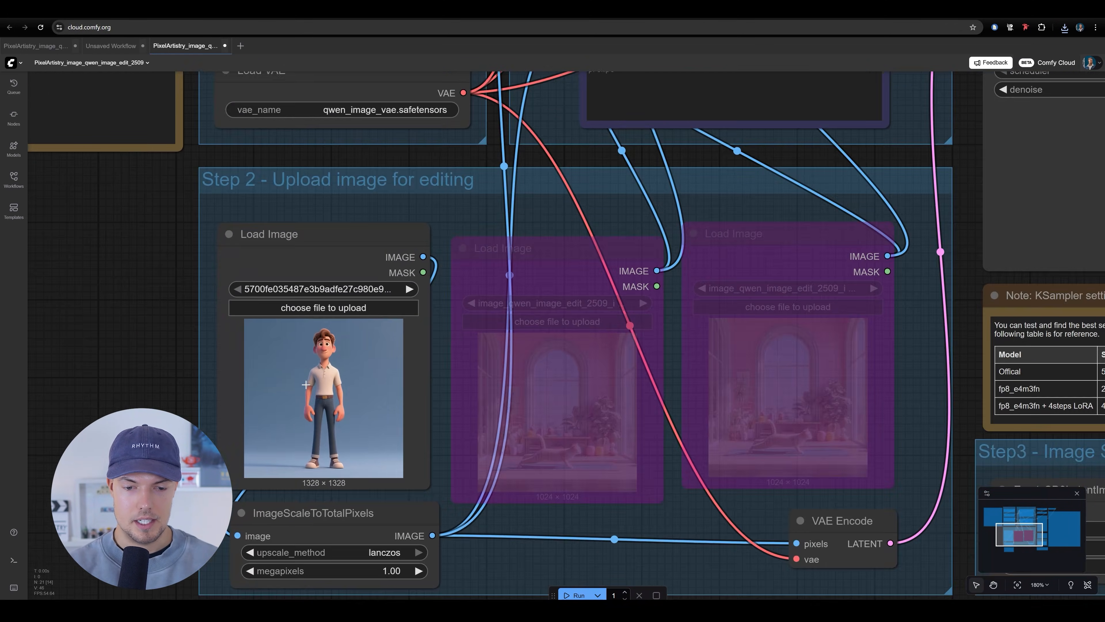
Replace the green TextEncodeQwenImageEditPlus prompt with "put character into a t-pose for 3d rigging, front view, arms spread apart"
drag(476, 310, 271, 433)
scroll(272, 433, down, 5)
drag(335, 328, 417, 491)
scroll(417, 491, down, 5)
scroll(550, 232, up, 5)
drag(550, 232, 395, 196)
key(BackSpace)
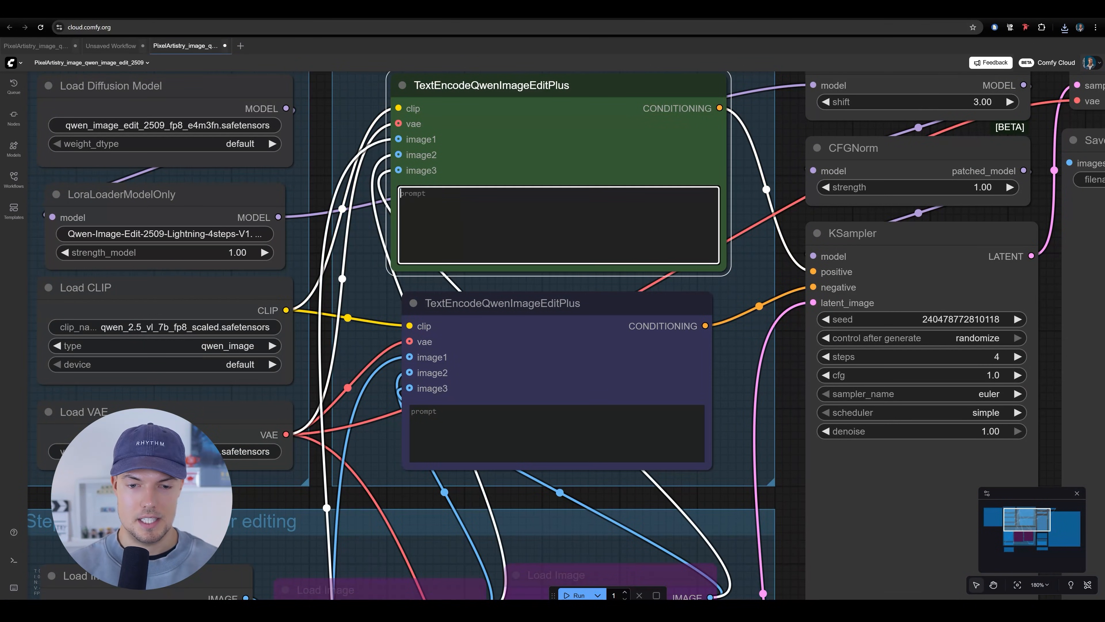
click(645, 525)
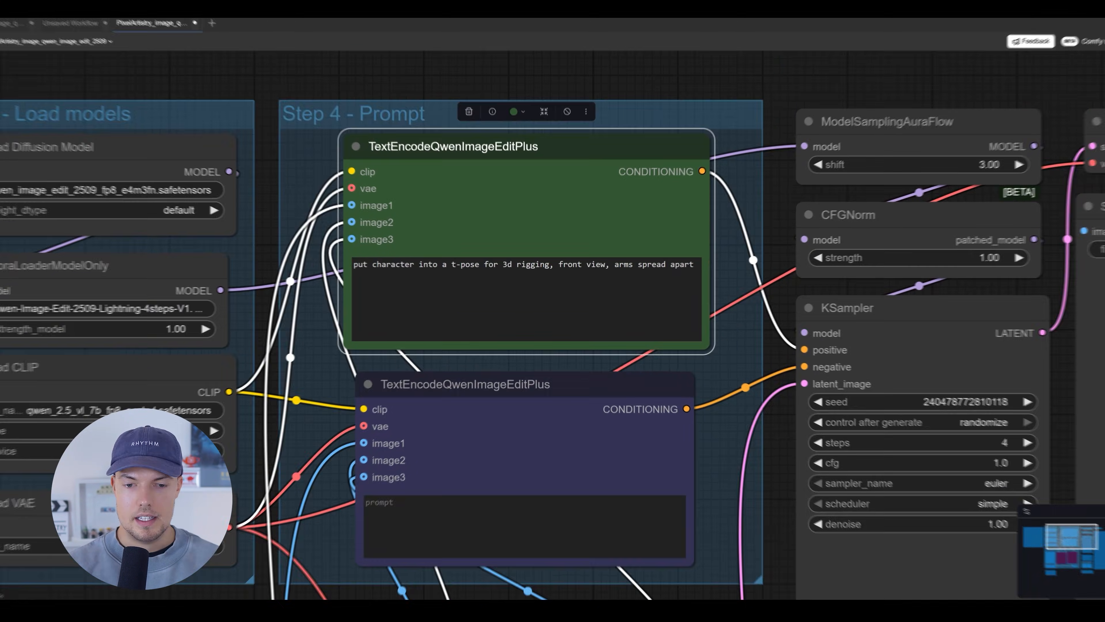
drag(352, 262, 446, 262)
click(499, 262)
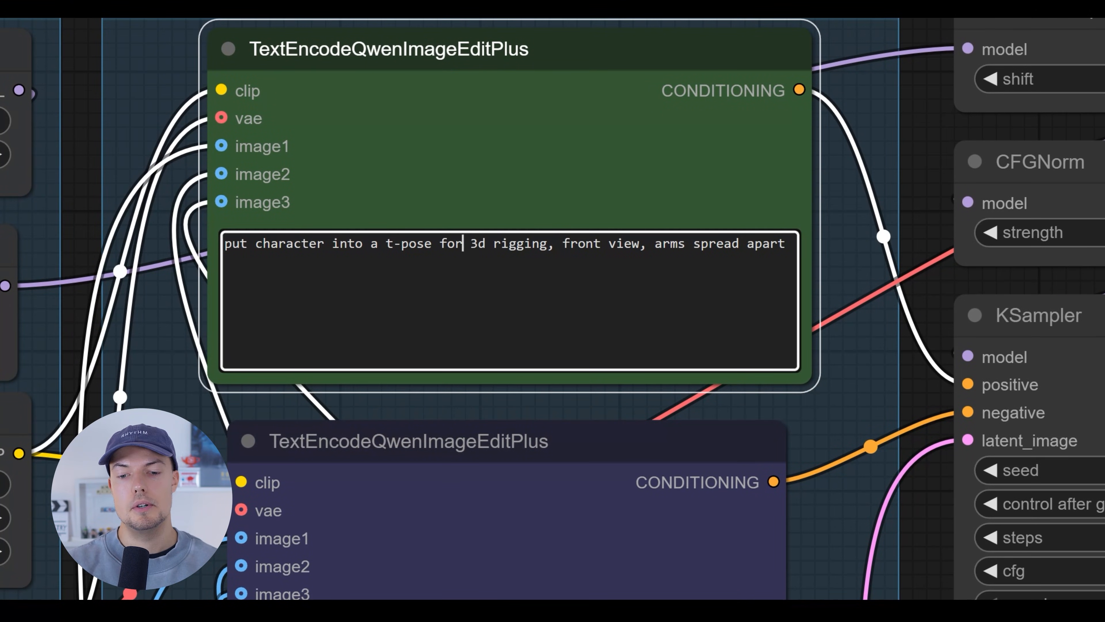
Check the edit workflow's overall layout, the prompt nodes and the source character in the Load Image node
drag(847, 281, 837, 303)
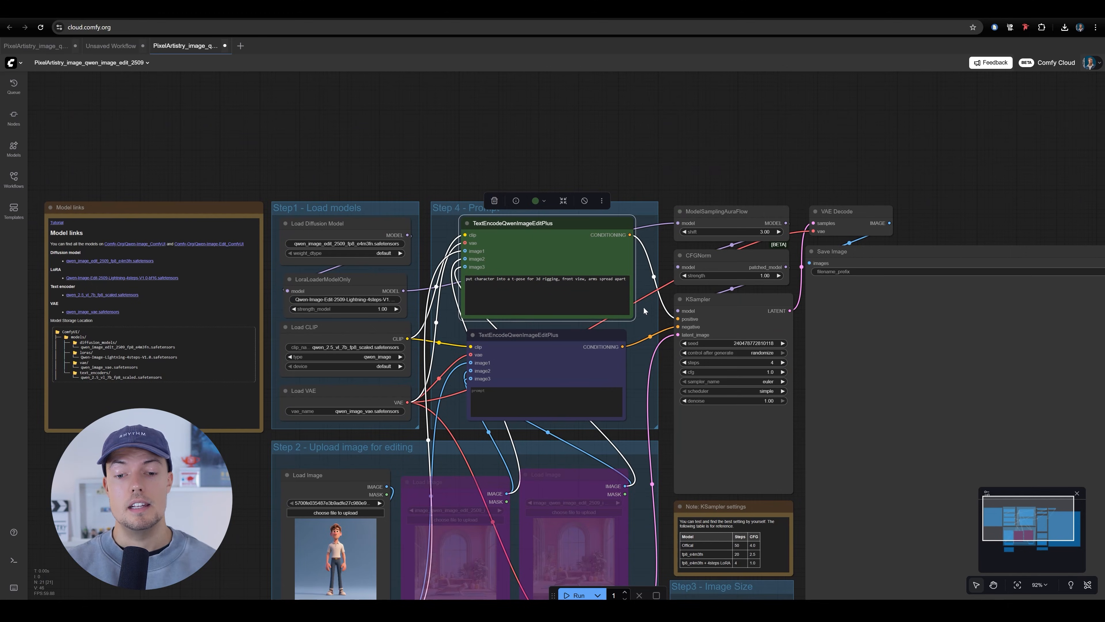
scroll(518, 276, up, 7)
drag(703, 269, 552, 220)
scroll(552, 219, down, 7)
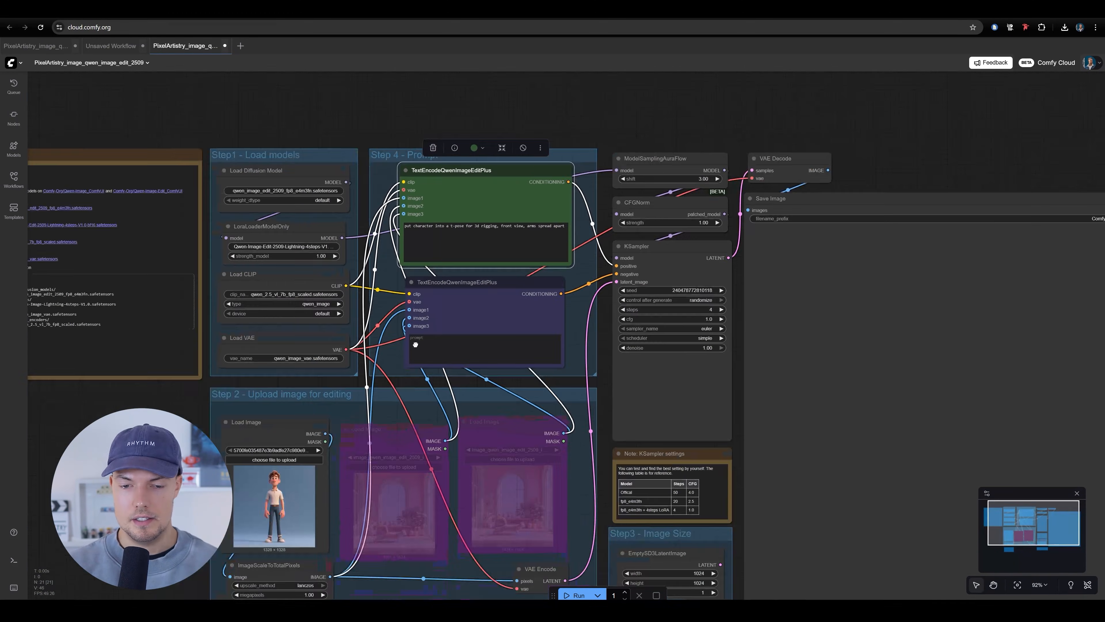
drag(416, 344, 495, 183)
scroll(391, 317, up, 6)
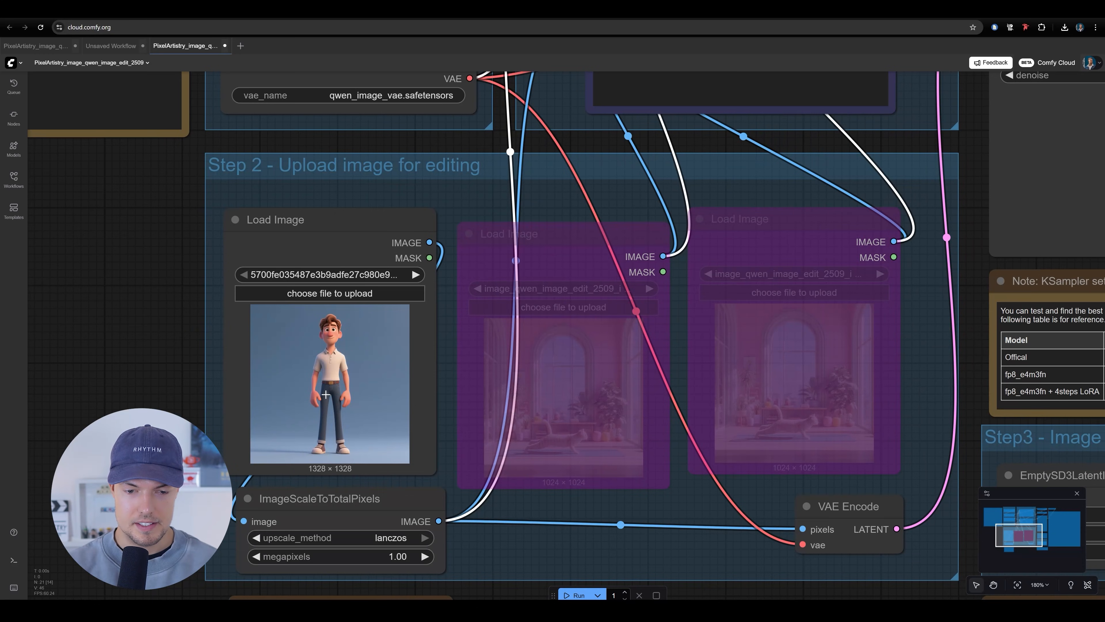
scroll(359, 339, down, 10)
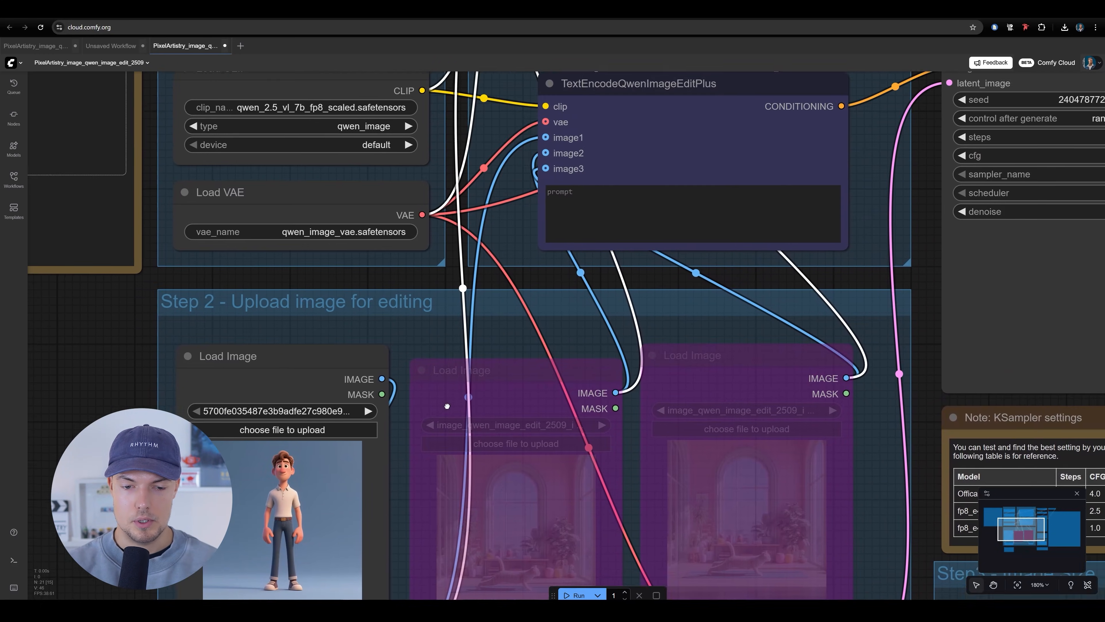
scroll(442, 223, up, 10)
scroll(442, 223, up, 4)
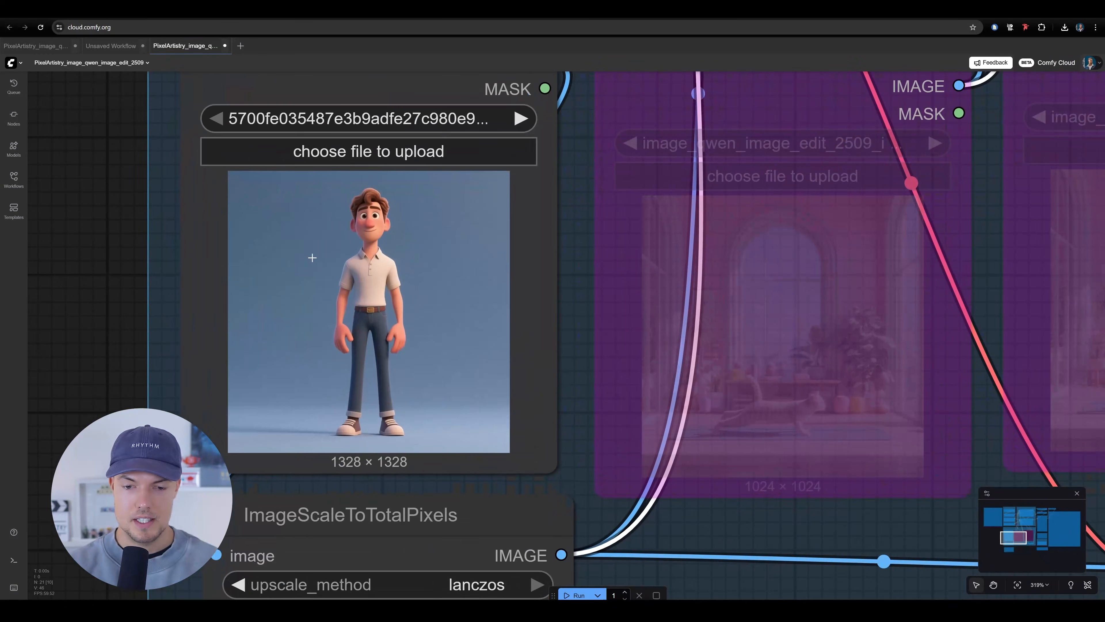
scroll(493, 424, down, 12)
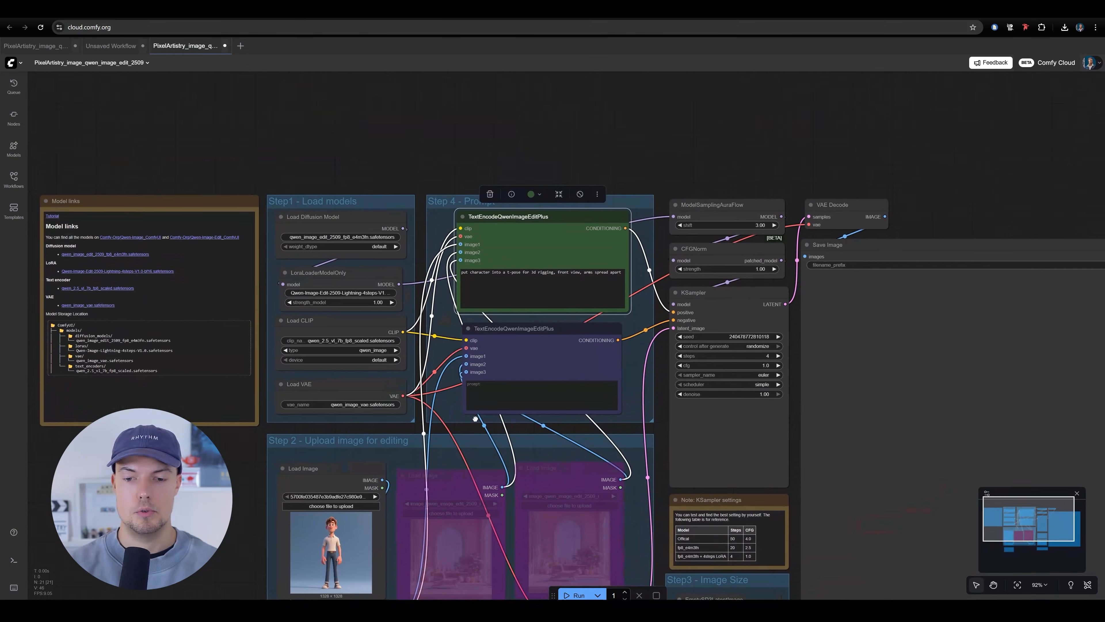
Run the image edit workflow to generate the character in a T-pose
drag(640, 269, 649, 161)
click(573, 595)
drag(623, 249, 578, 318)
scroll(577, 318, down, 2)
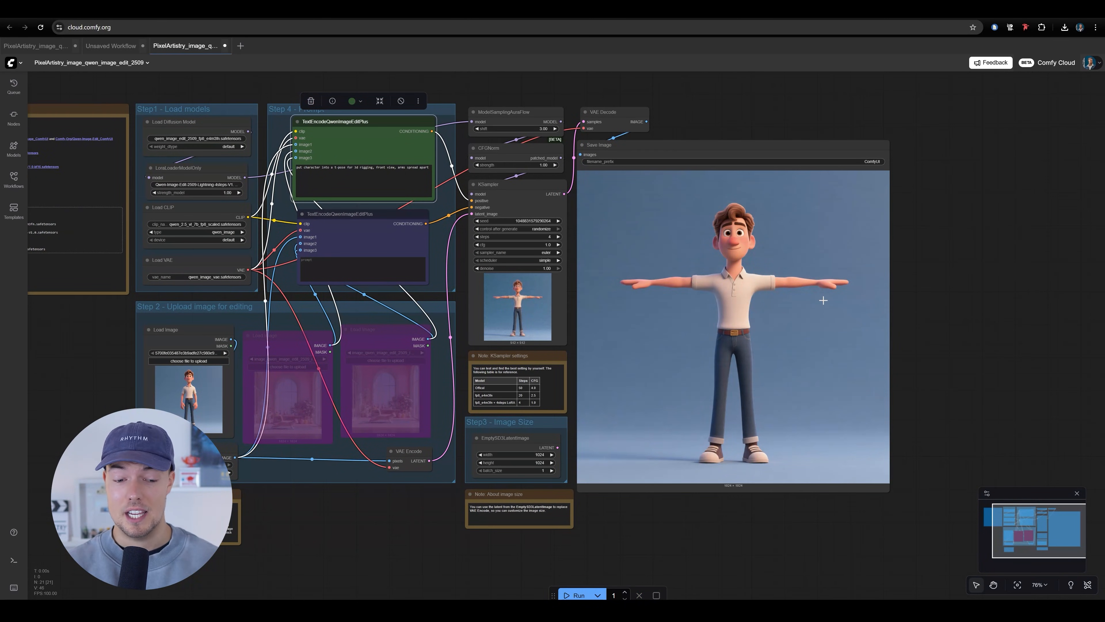
Inspect the T-pose result in the Save Image node up close, checking the arms, hands, legs, feet and overall likeness
scroll(808, 324, up, 5)
drag(759, 321, 685, 325)
scroll(685, 324, up, 3)
scroll(522, 115, down, 3)
drag(570, 209, 576, 251)
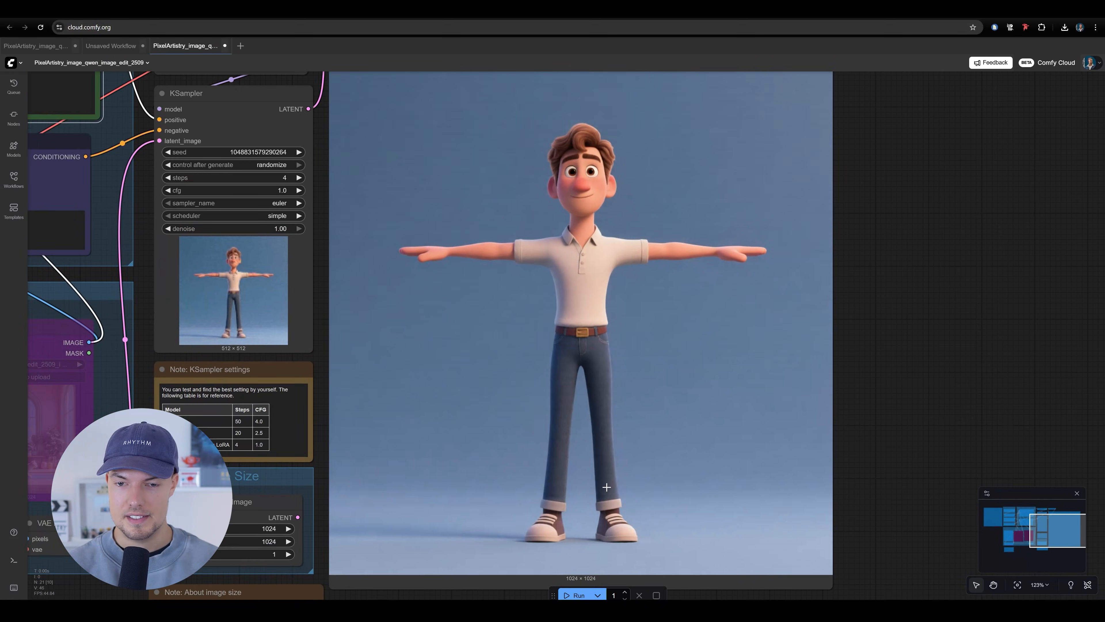
drag(611, 476, 593, 512)
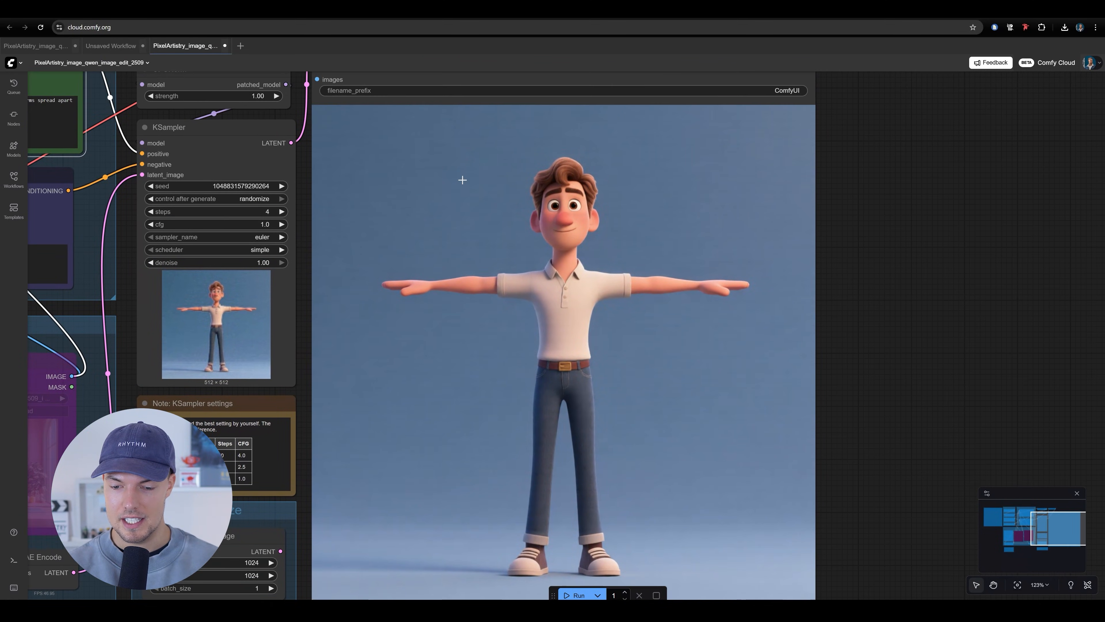
scroll(590, 429, down, 4)
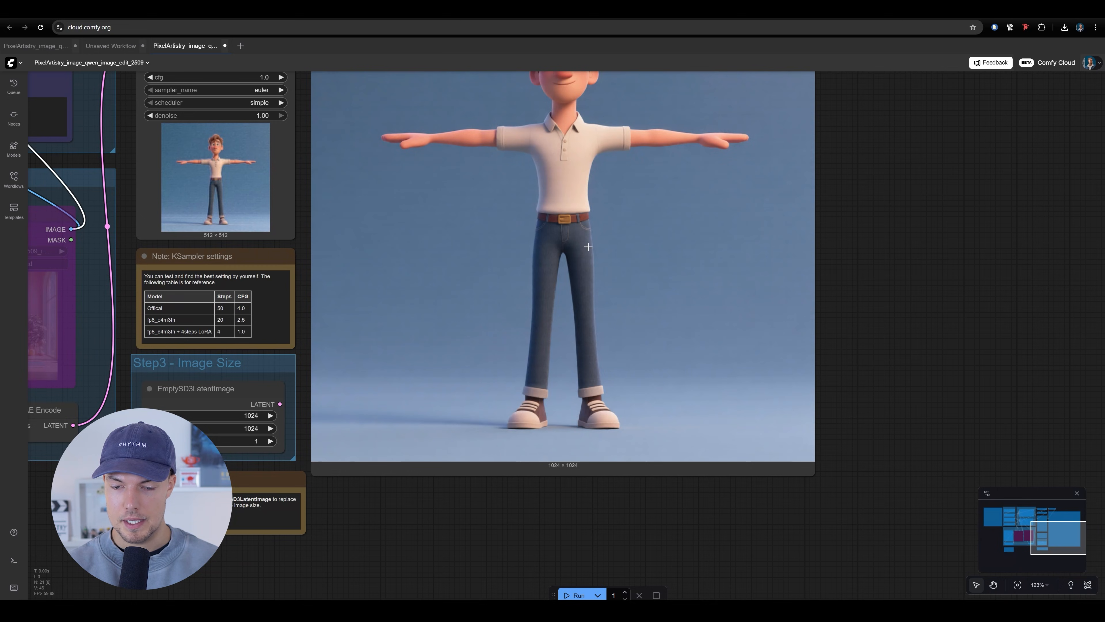
scroll(606, 349, up, 1)
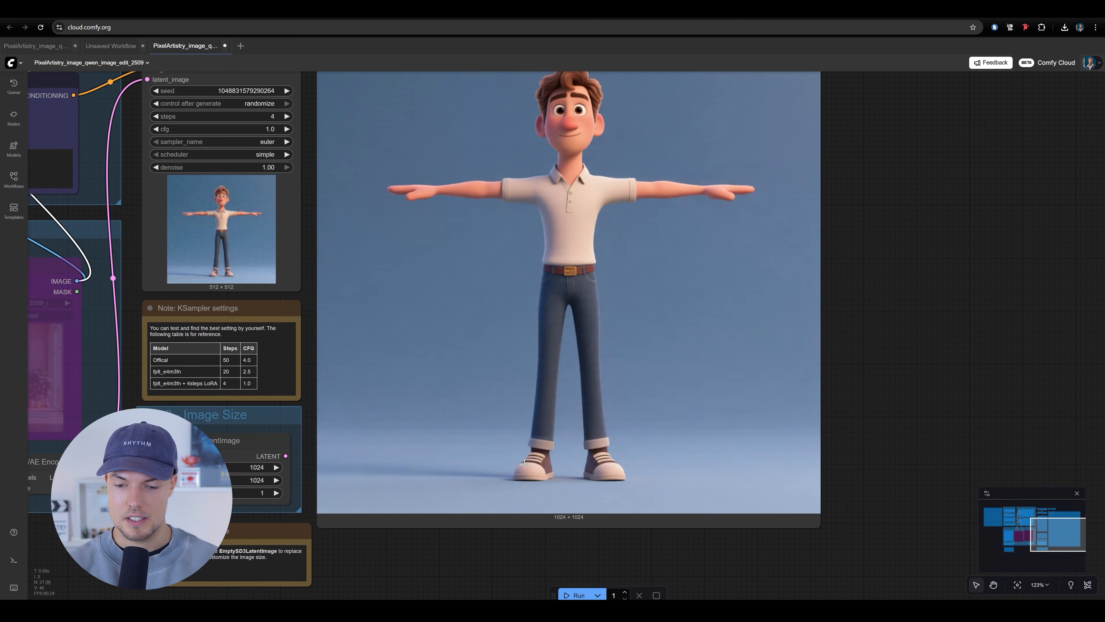
drag(583, 276, 584, 276)
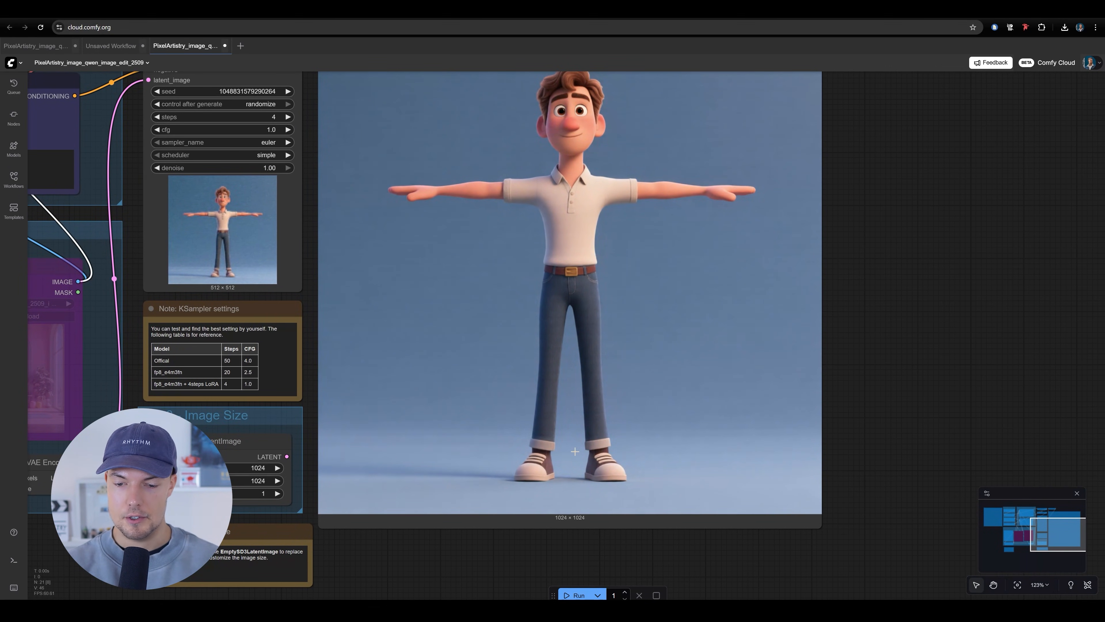
scroll(644, 439, up, 2)
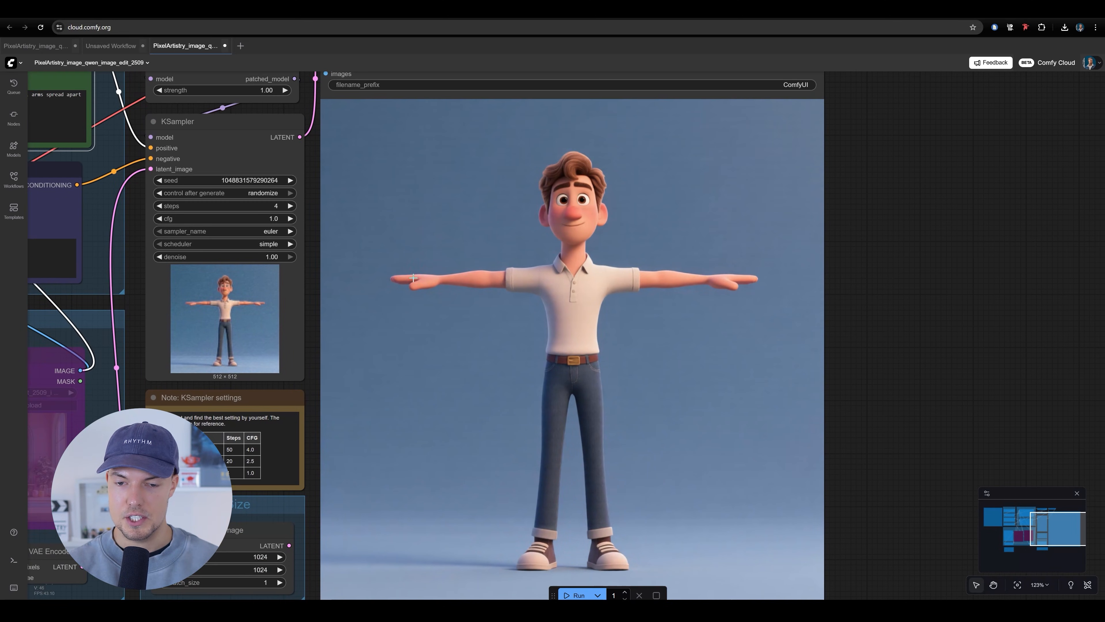
scroll(613, 151, down, 3)
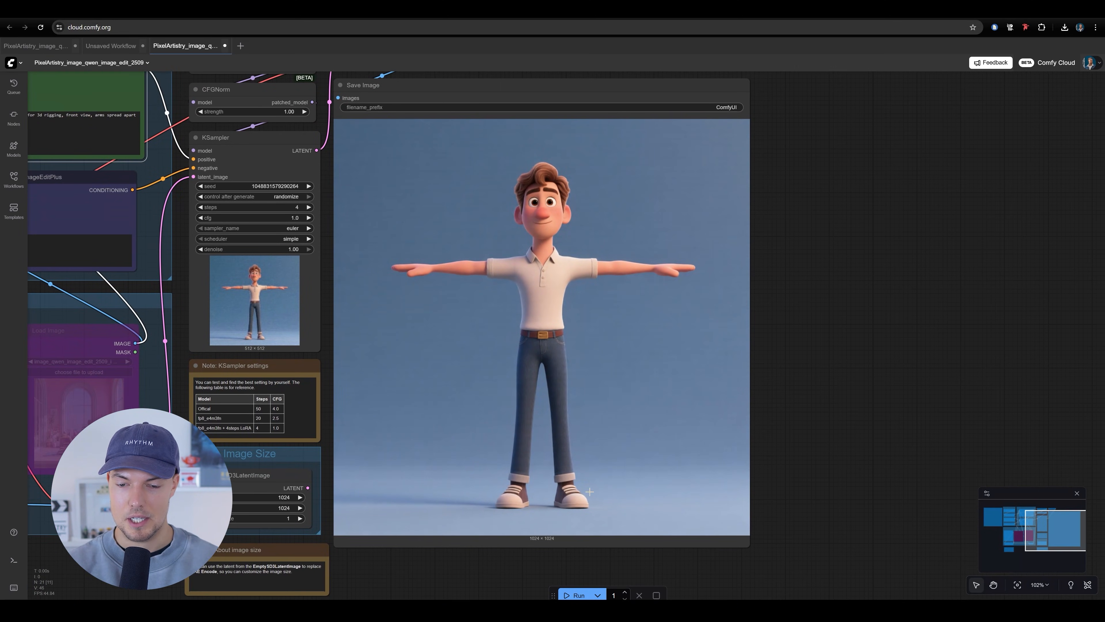
scroll(499, 301, up, 1)
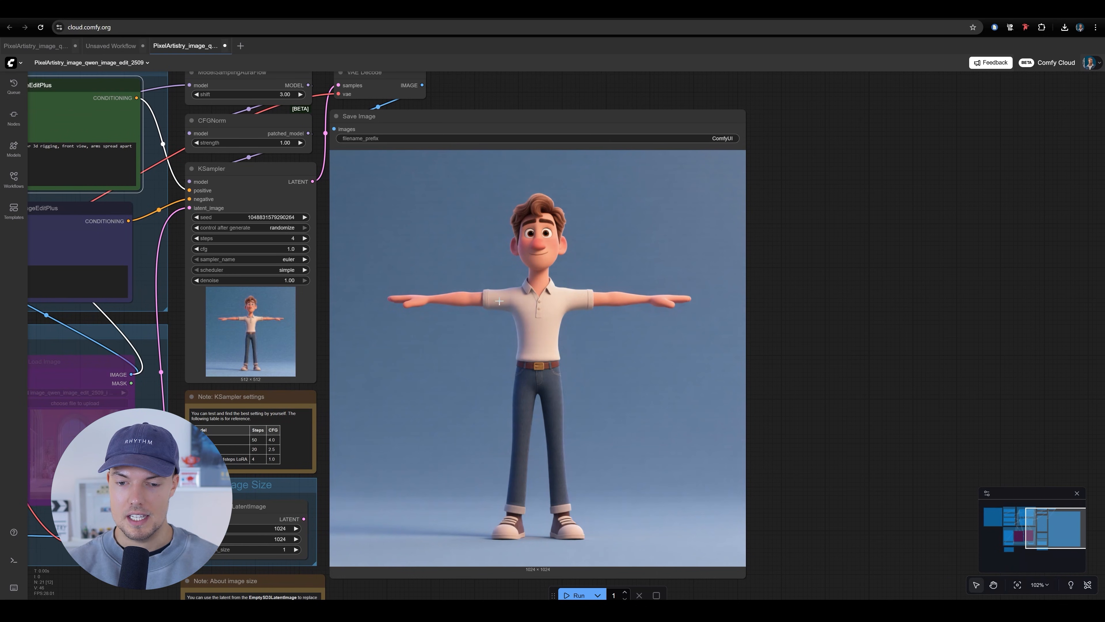
scroll(535, 291, up, 3)
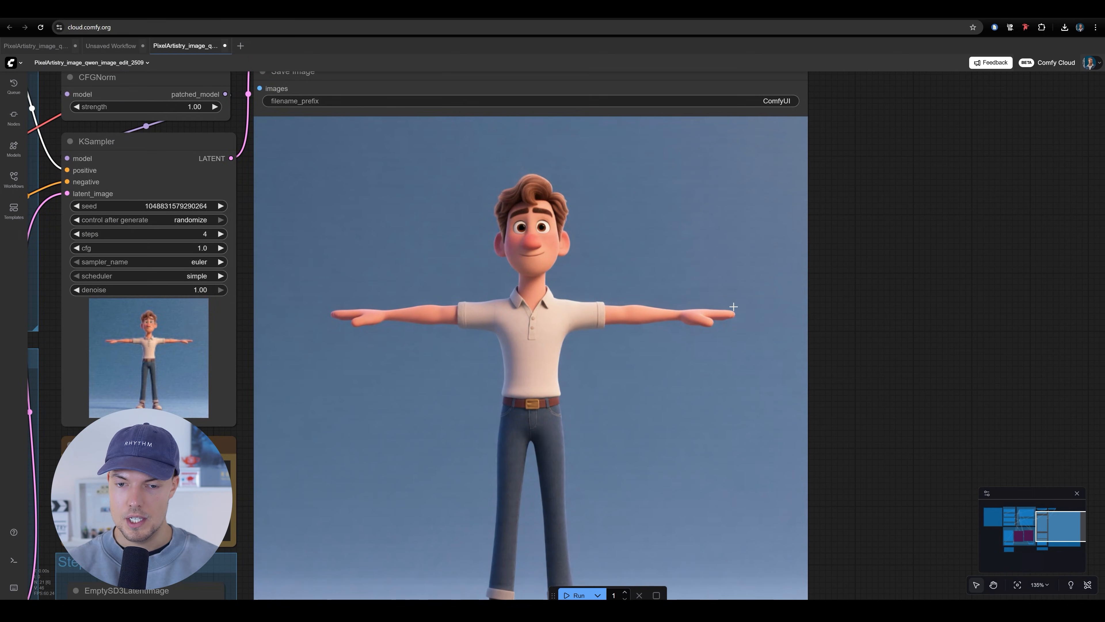
Review the T-pose result in the Save Image node alongside the surrounding prompt, KSampler and source image nodes
scroll(734, 307, down, 5)
scroll(555, 246, up, 1)
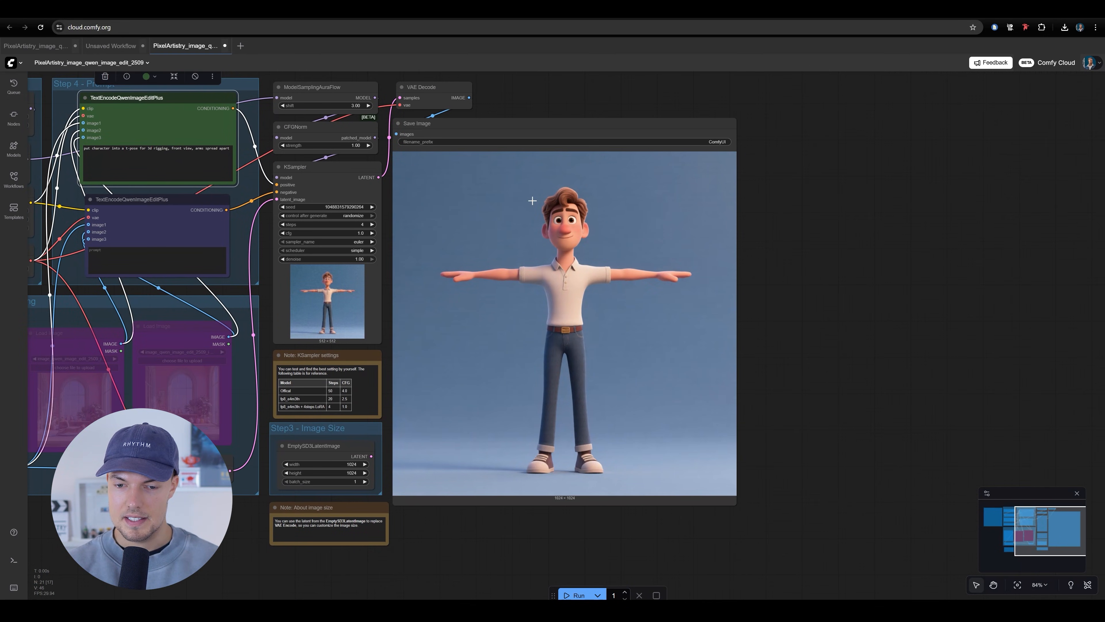
scroll(696, 405, down, 1)
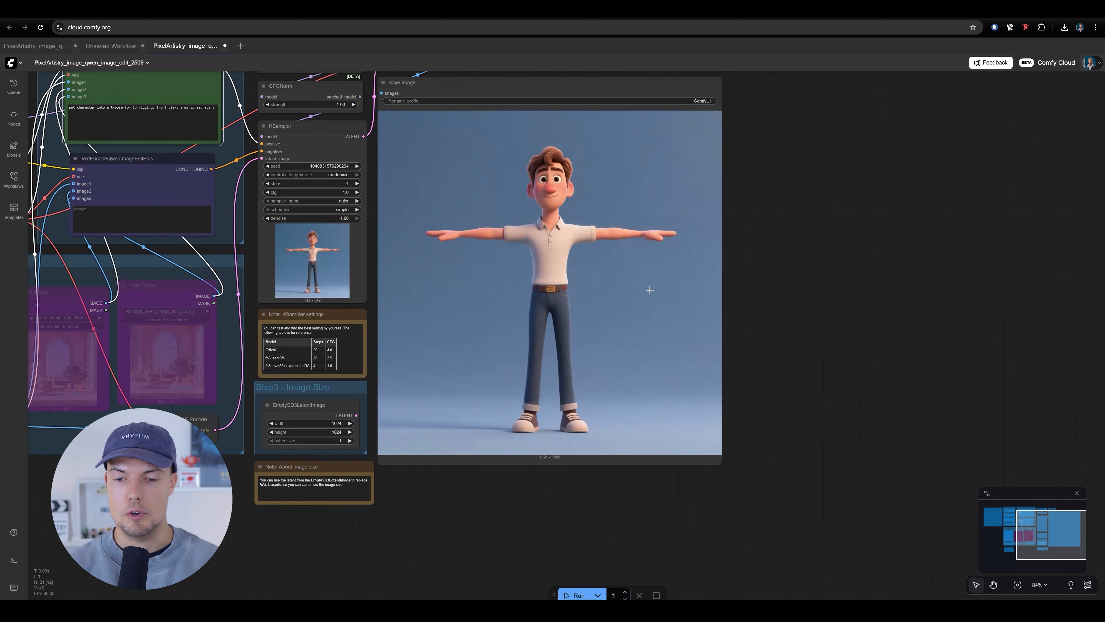
scroll(643, 356, up, 1)
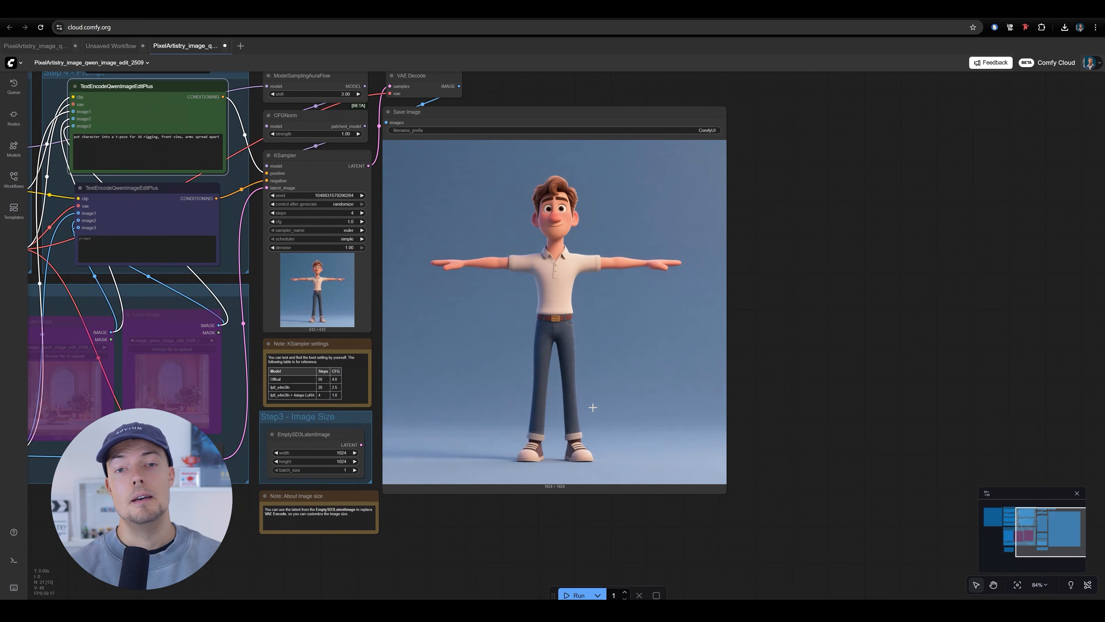
scroll(630, 413, down, 1)
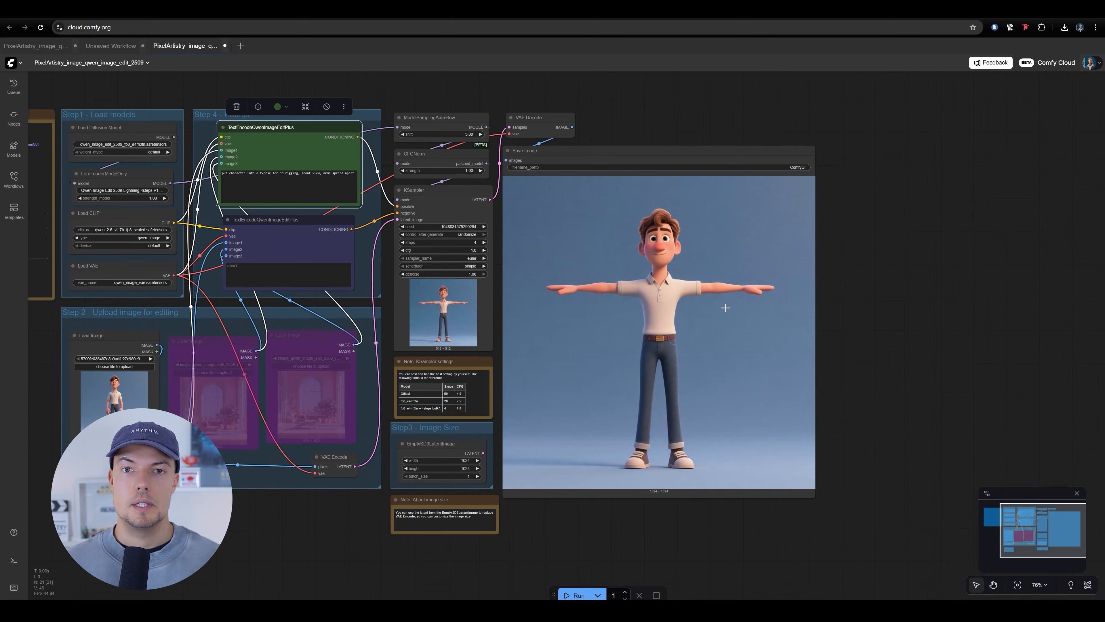
scroll(699, 292, up, 6)
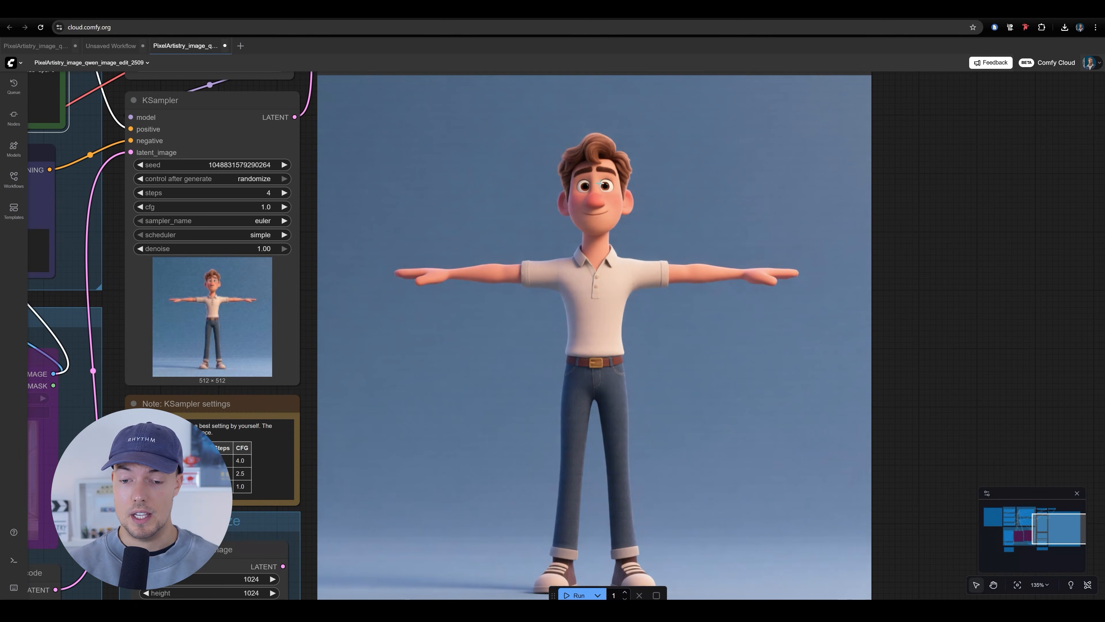
scroll(715, 296, down, 1)
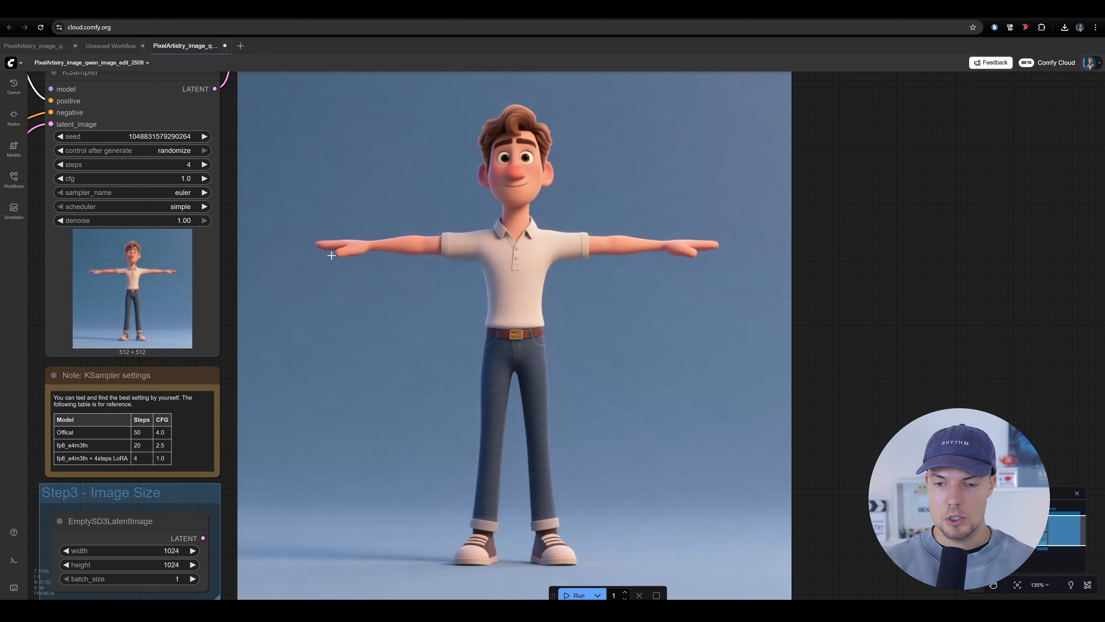
Examine the T-pose character from head to shoes, checking the straight arms, hands, shirt, belt and leg spacing for 3D use
scroll(555, 237, up, 7)
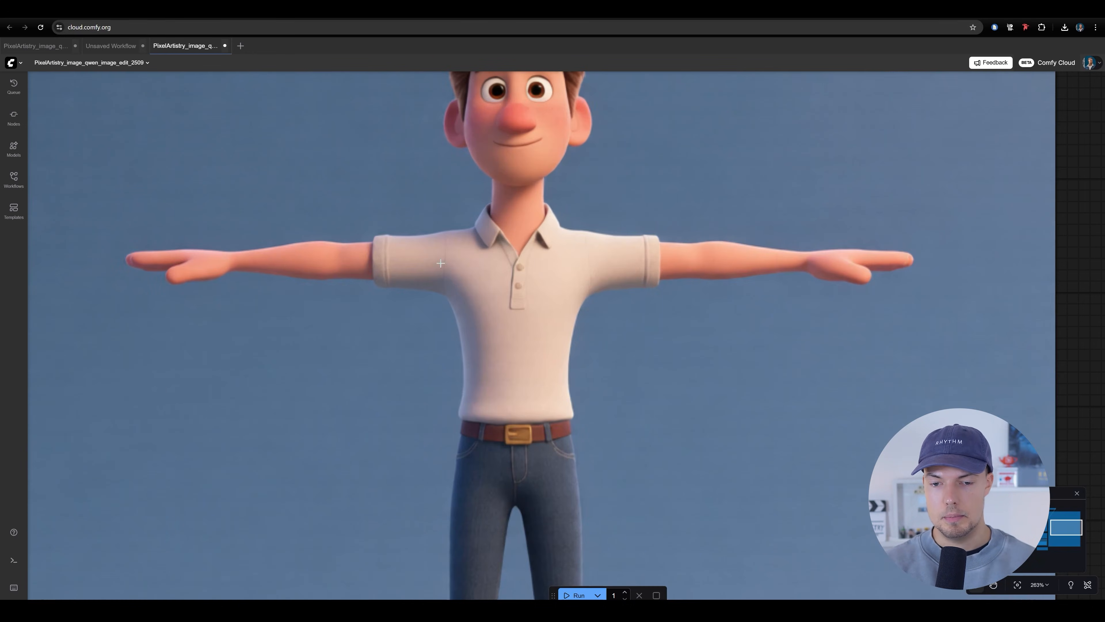
drag(525, 409, 531, 254)
scroll(531, 256, down, 4)
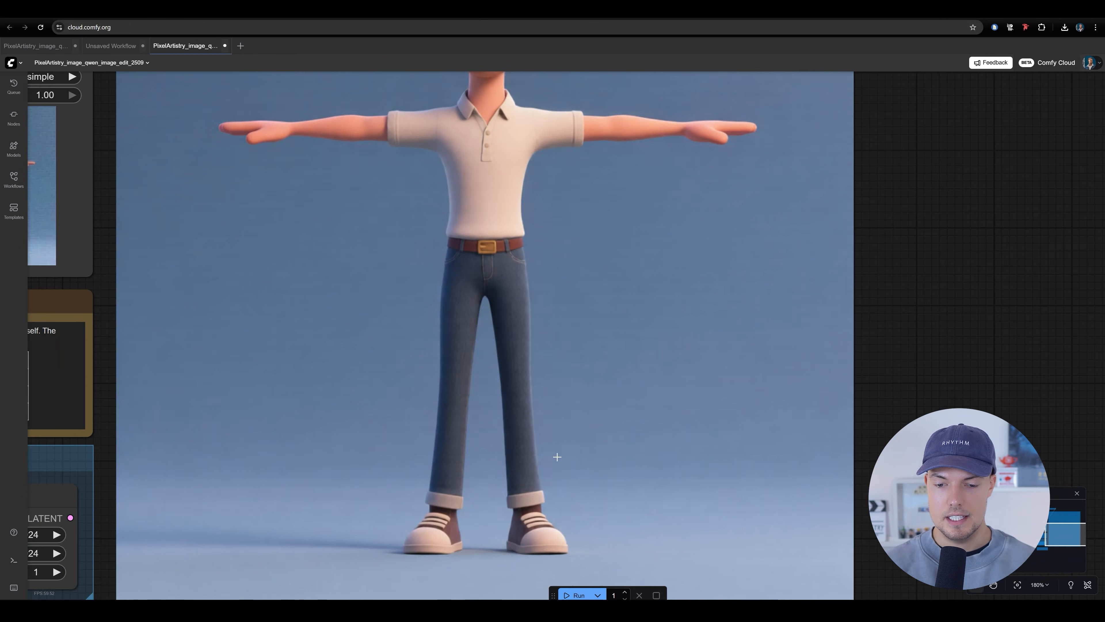
drag(558, 352, 577, 532)
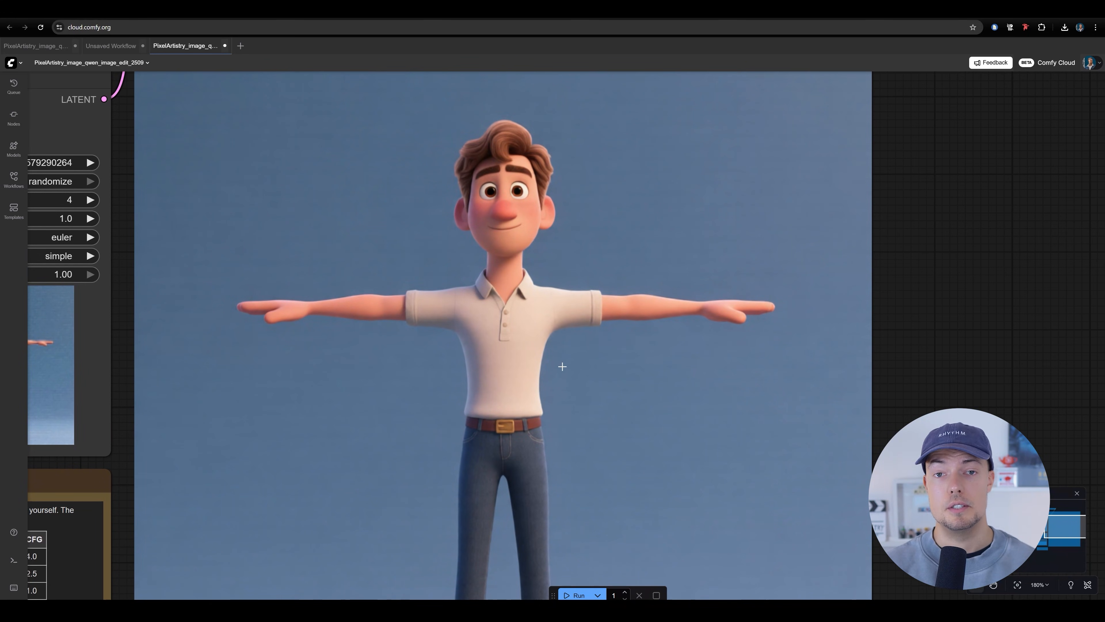
drag(619, 358, 618, 316)
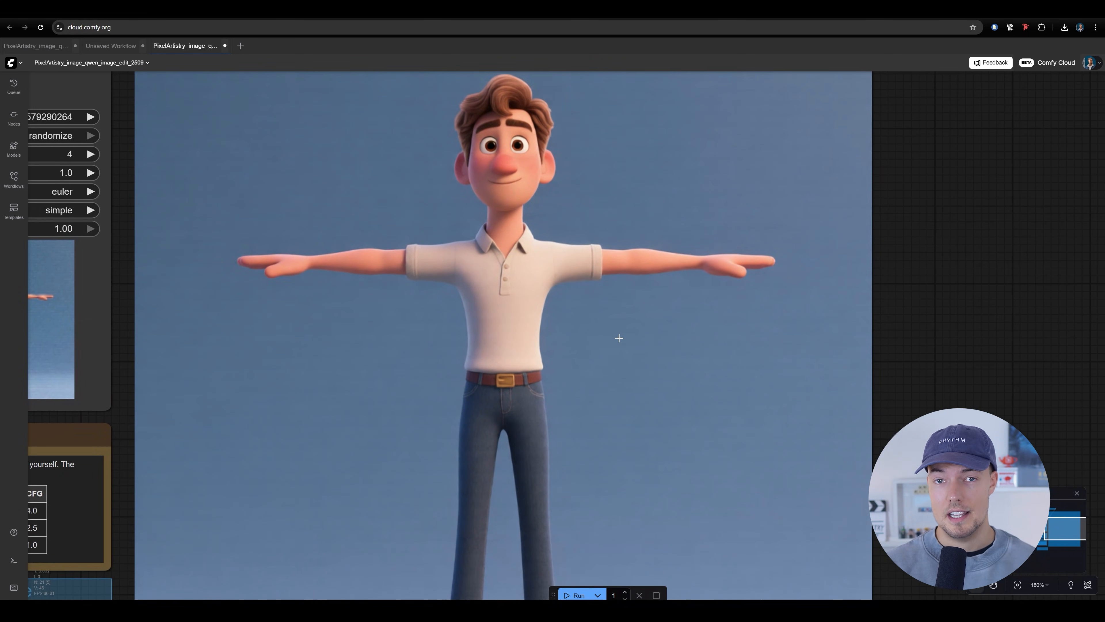
mouse_move(535, 315)
mouse_down()
mouse_move(518, 372)
mouse_move(524, 299)
mouse_up()
scroll(517, 370, down, 4)
drag(569, 369, 559, 356)
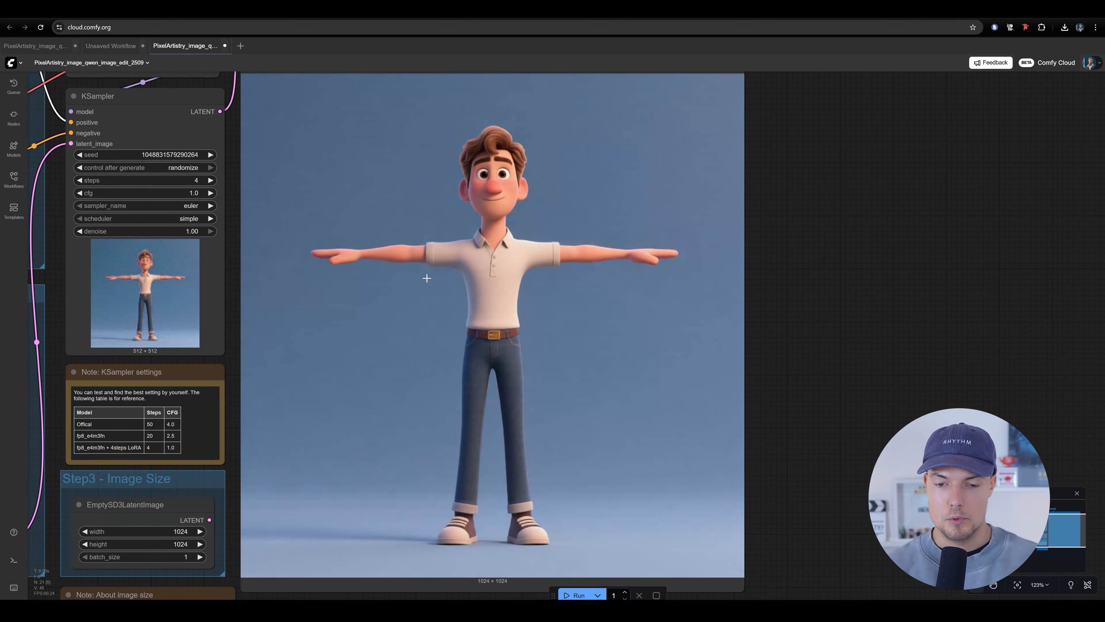
drag(559, 238, 556, 274)
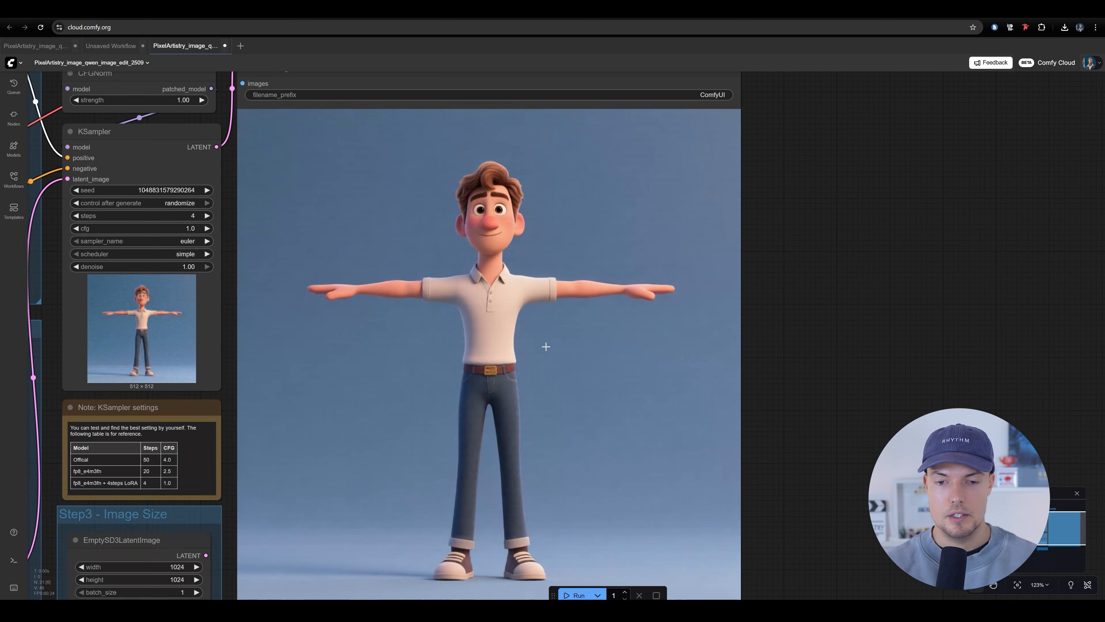
drag(516, 361, 514, 290)
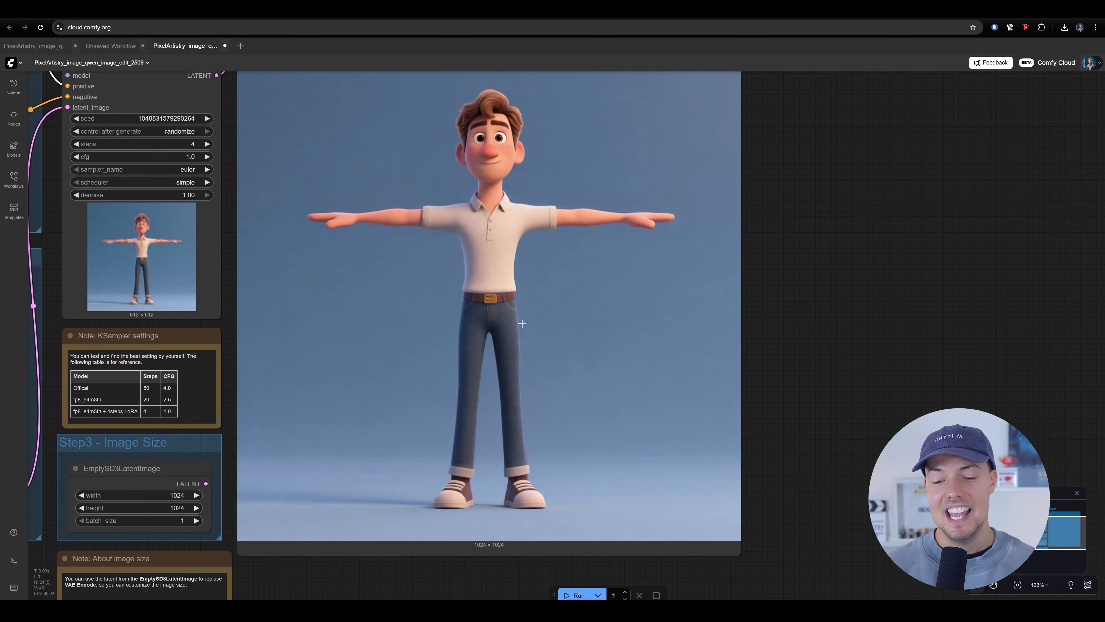
scroll(470, 268, up, 3)
drag(603, 395, 600, 271)
drag(417, 179, 436, 293)
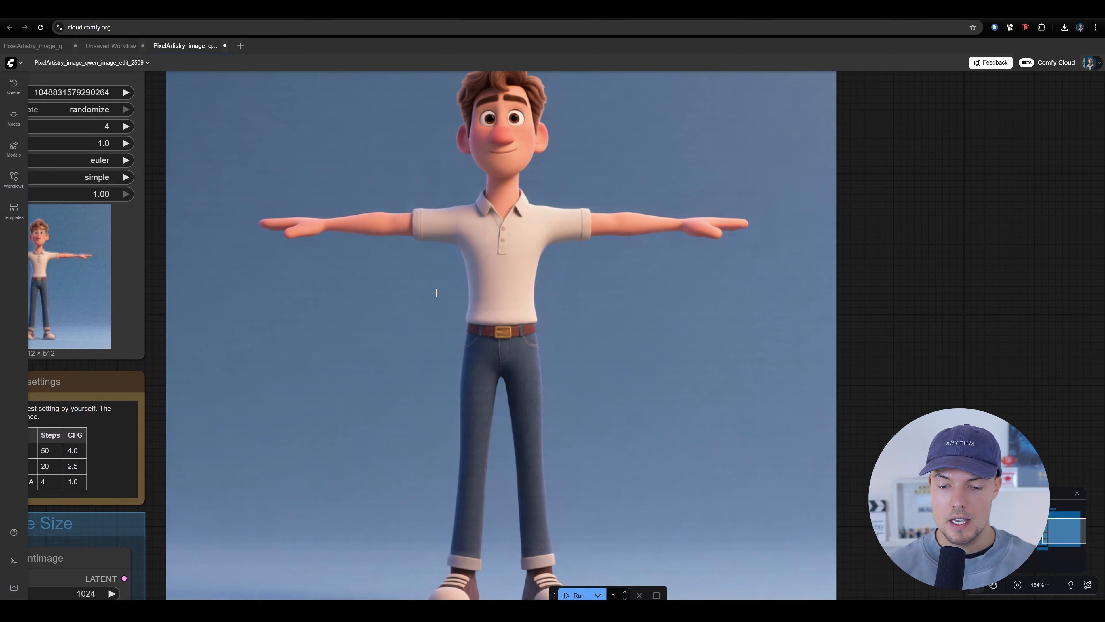
drag(497, 331, 481, 370)
scroll(717, 231, down, 6)
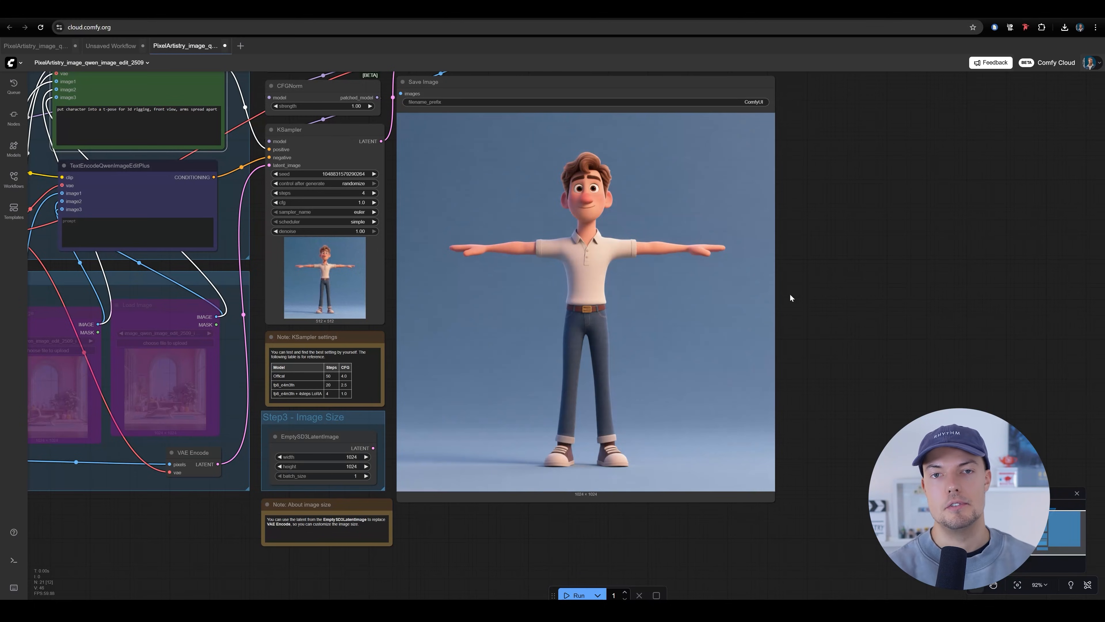
scroll(790, 293, down, 3)
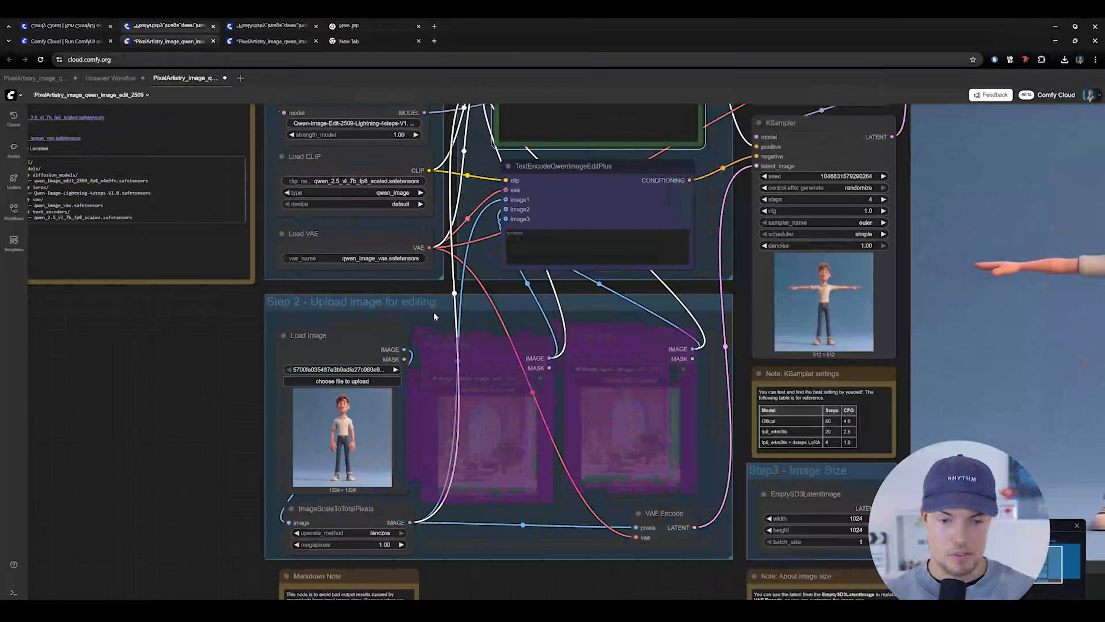
Save the newest T-pose image from the generation queue as a PNG in the AI_image folder
drag(434, 313, 339, 212)
scroll(822, 246, up, 1)
drag(823, 246, 691, 272)
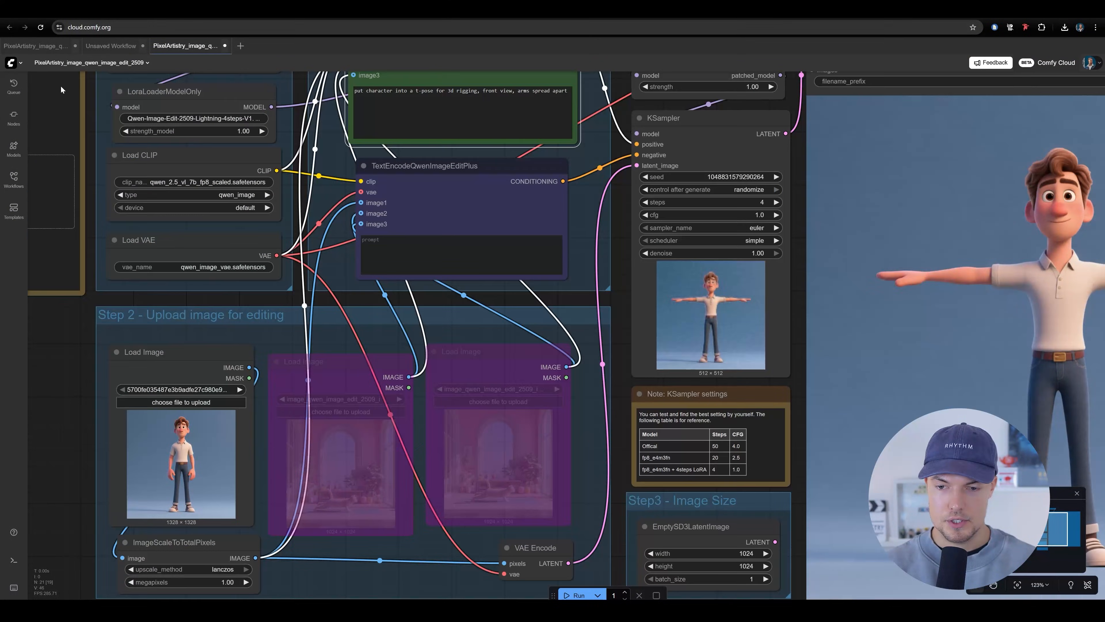
click(13, 86)
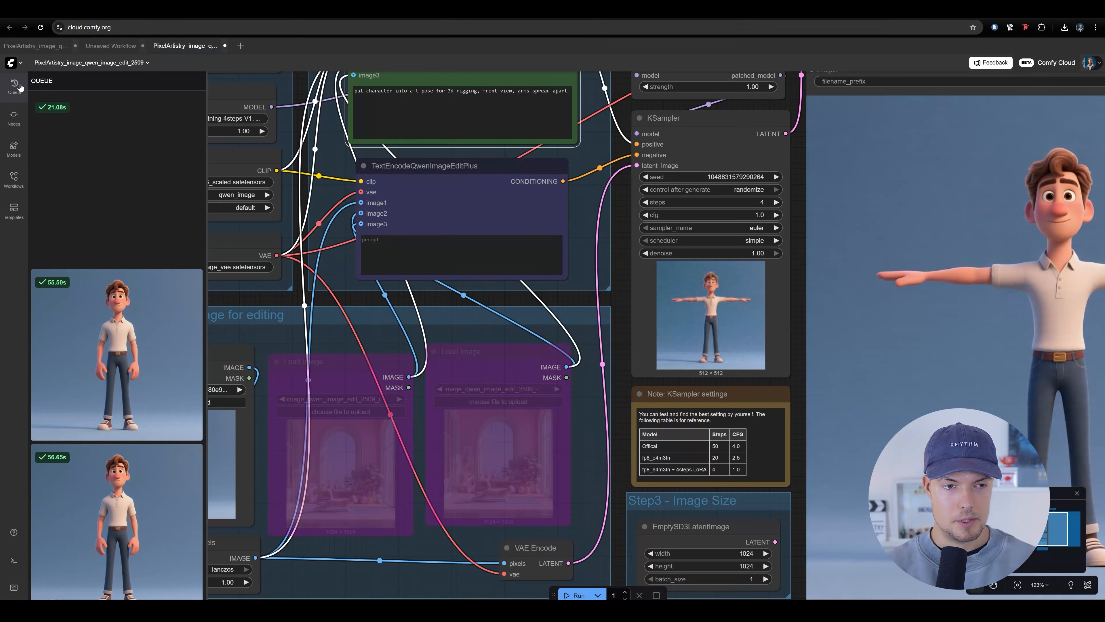
click(145, 167)
right_click(527, 221)
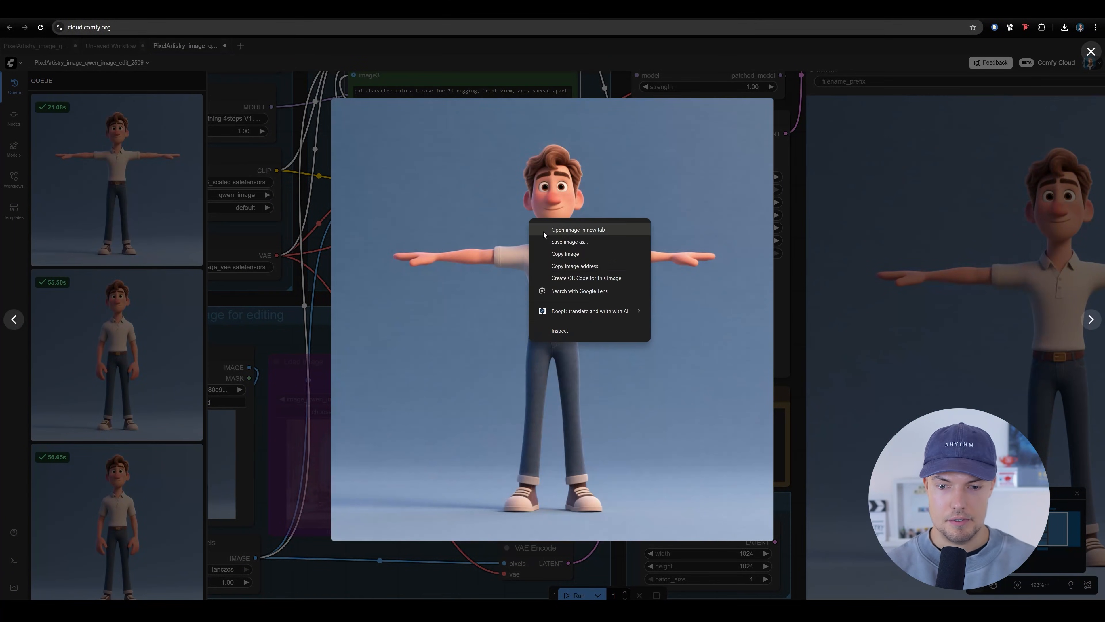
click(565, 253)
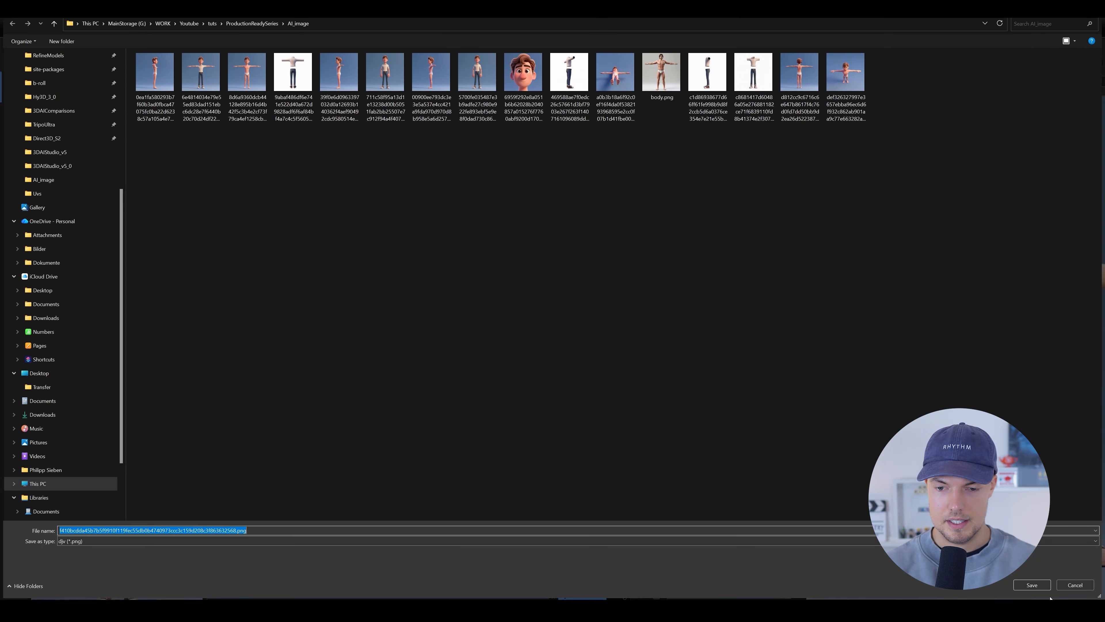
key(Return)
key(Escape)
Load a front-view T-pose image from the AI_image folder into the first Load Image node of Step 2
scroll(728, 340, down, 4)
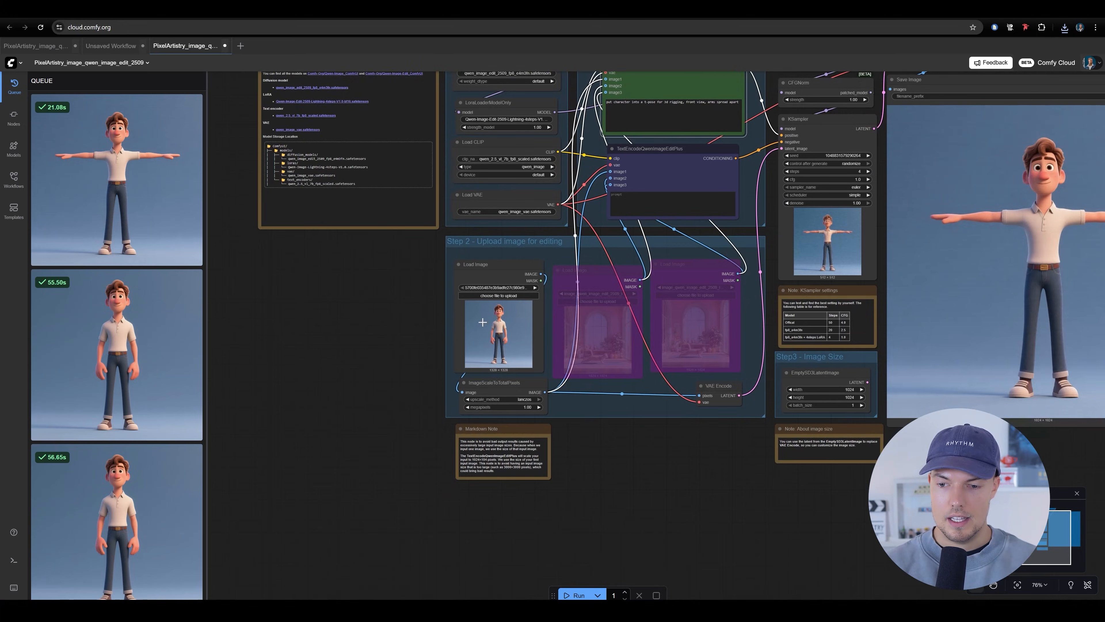
scroll(484, 323, up, 7)
drag(595, 299, 574, 304)
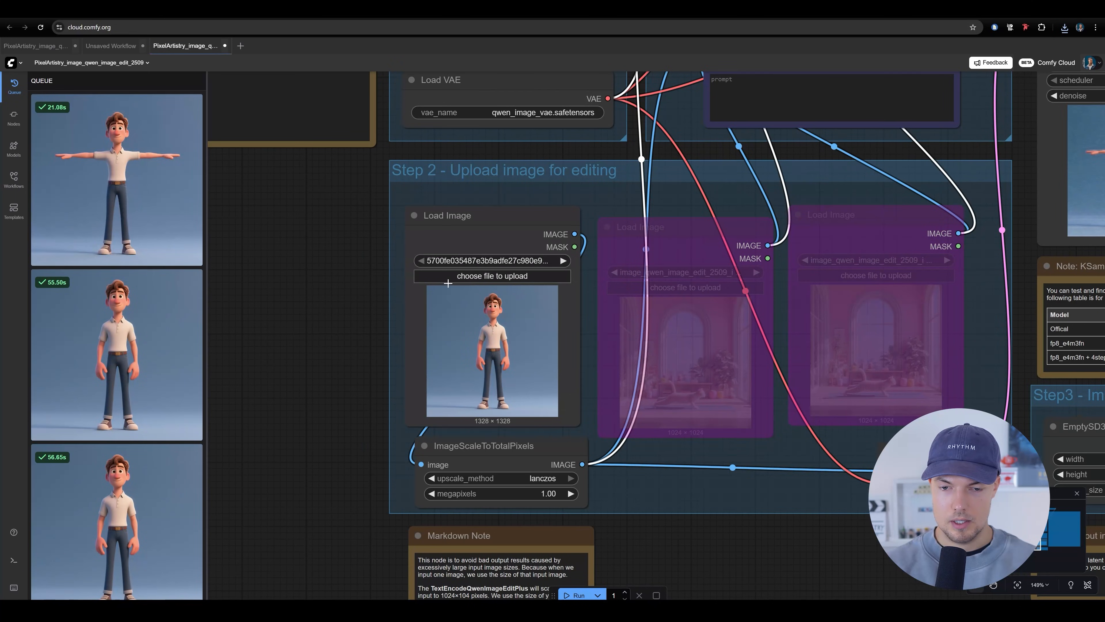
click(511, 275)
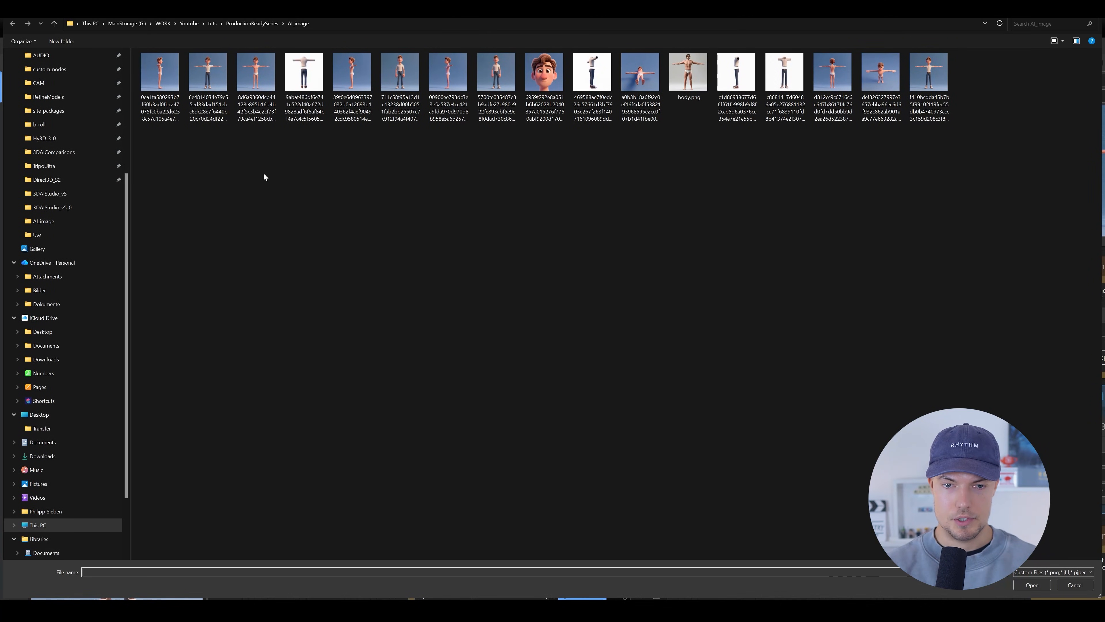
double_click(208, 72)
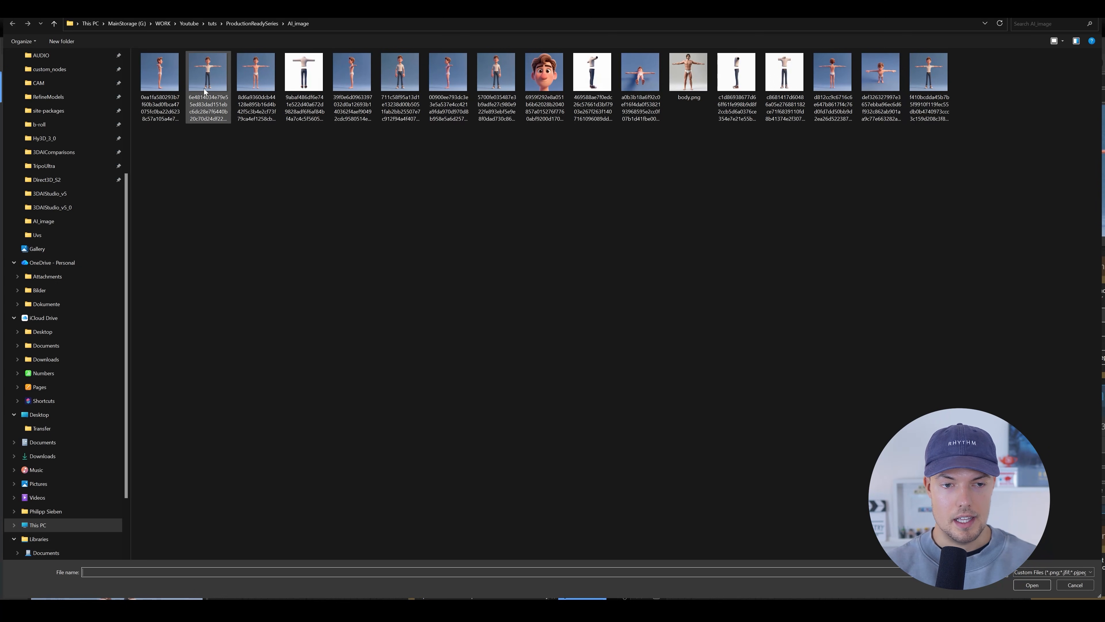
scroll(600, 336, up, 5)
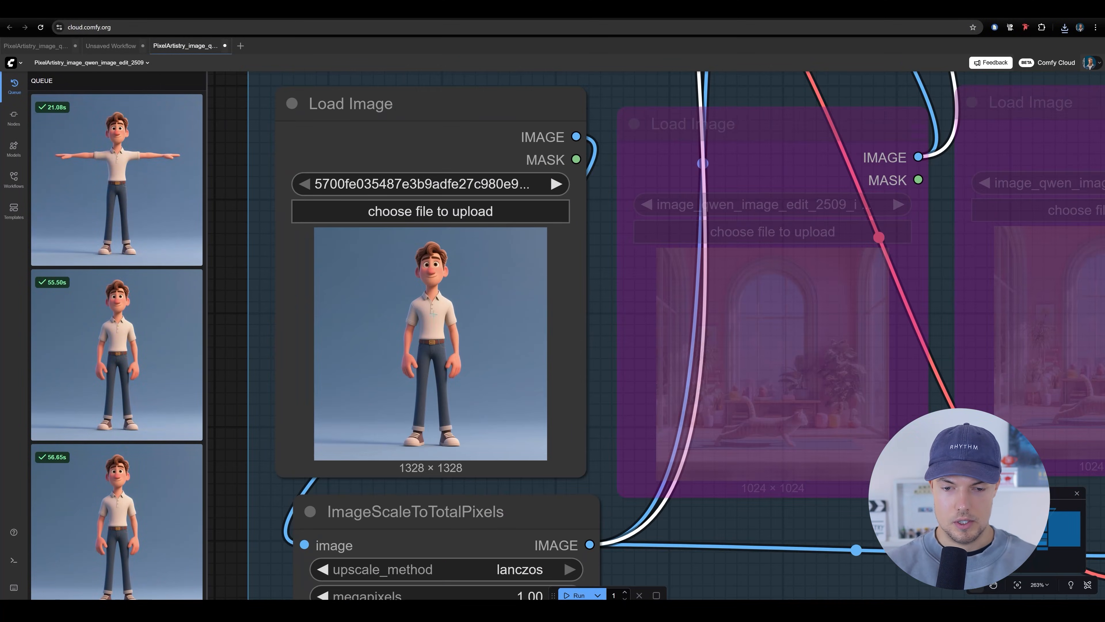
scroll(438, 311, down, 3)
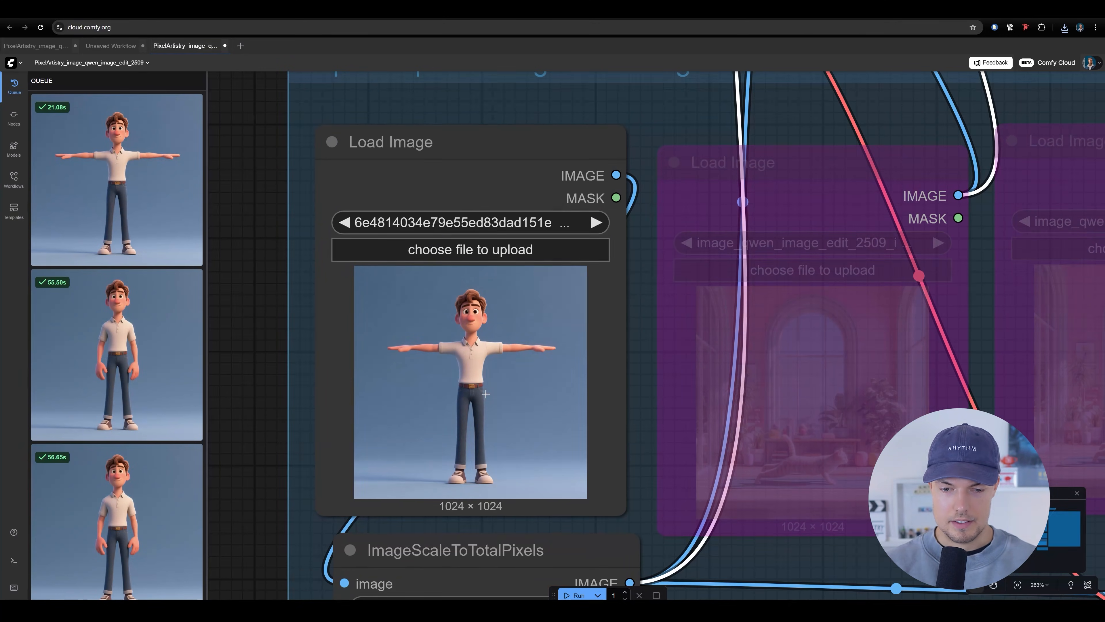
Set the EmptySD3LatentImage width to 2048
drag(515, 306, 407, 306)
scroll(407, 308, down, 8)
drag(597, 417, 411, 373)
scroll(764, 366, up, 5)
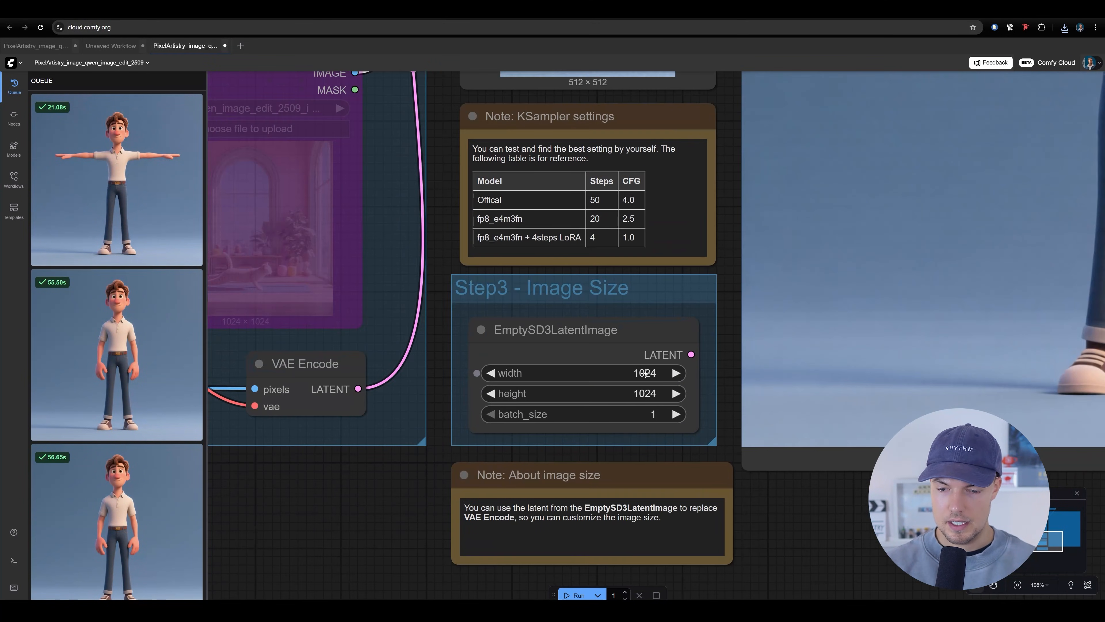
click(583, 373)
text(20)
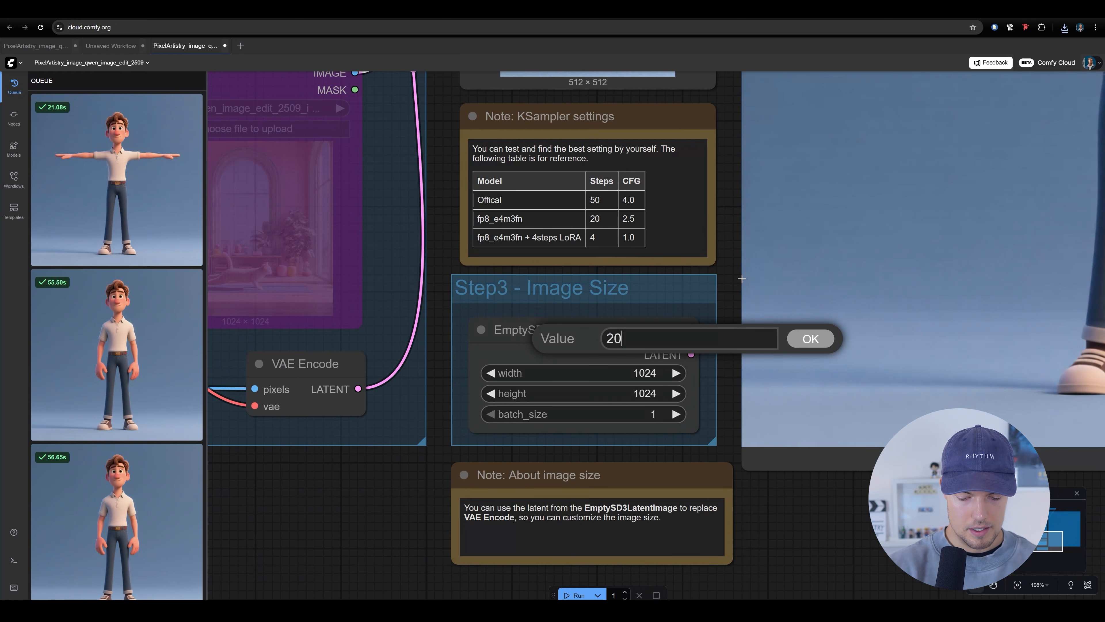
key(Return)
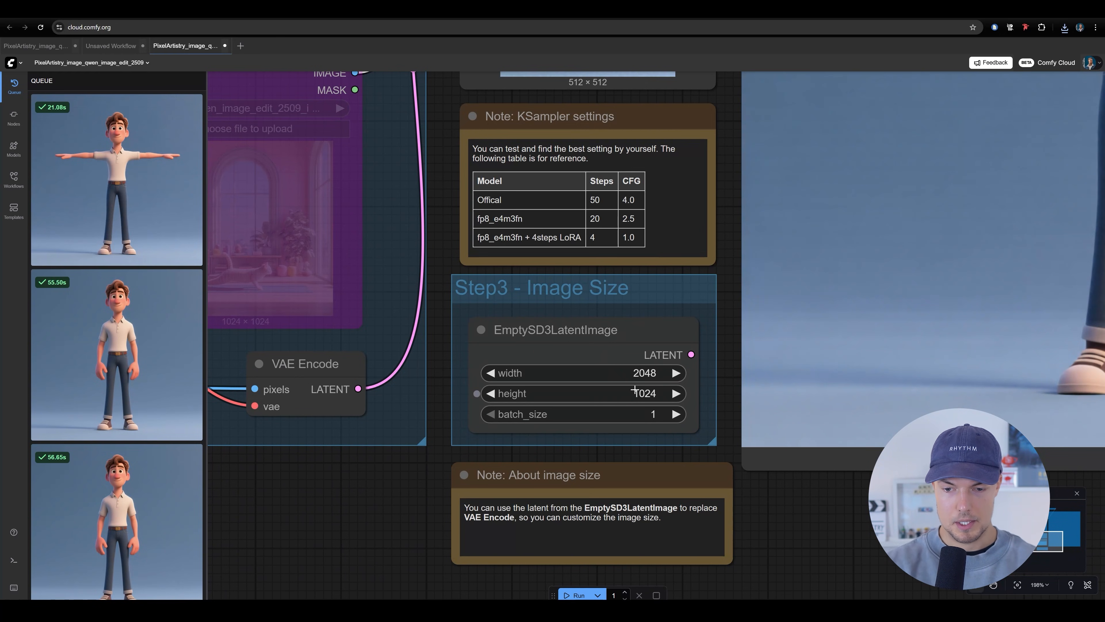
Set the EmptySD3LatentImage height to 2048
click(661, 393)
click(710, 300)
click(653, 373)
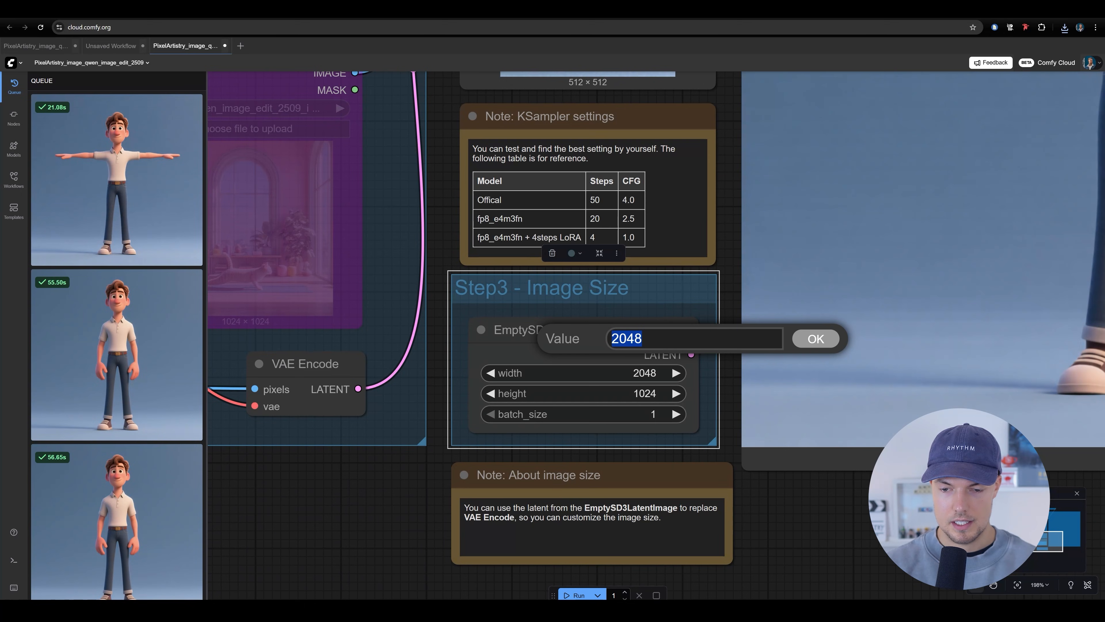
click(647, 394)
text(2048)
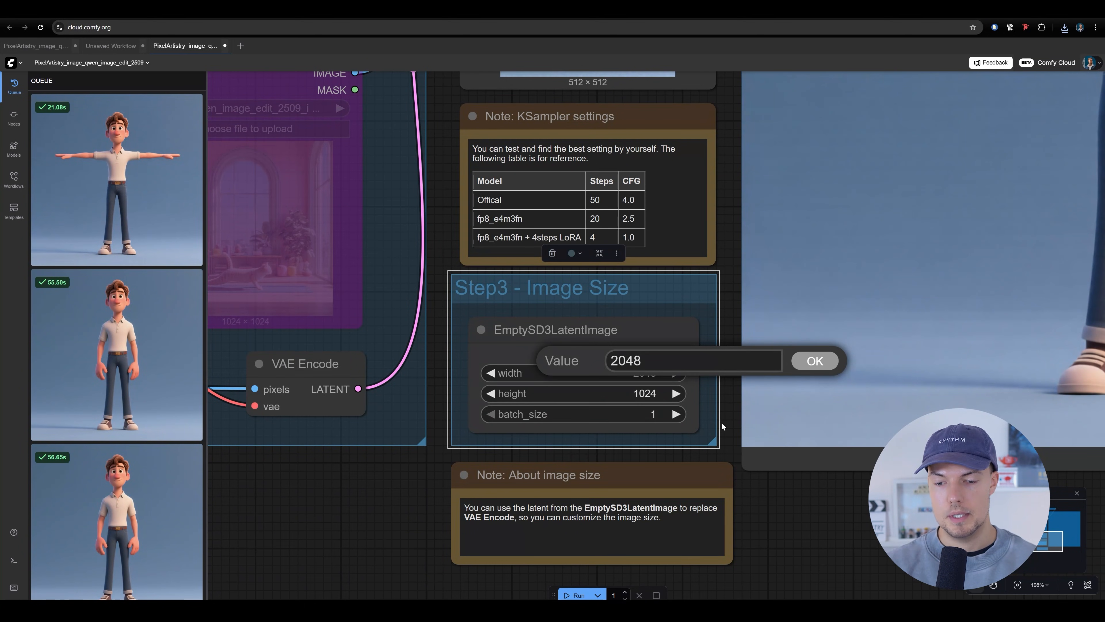
click(802, 361)
Look over the edit workflow, from the image size settings and KSampler to the T-pose output and the prompt nodes
scroll(595, 318, down, 5)
drag(590, 379, 624, 500)
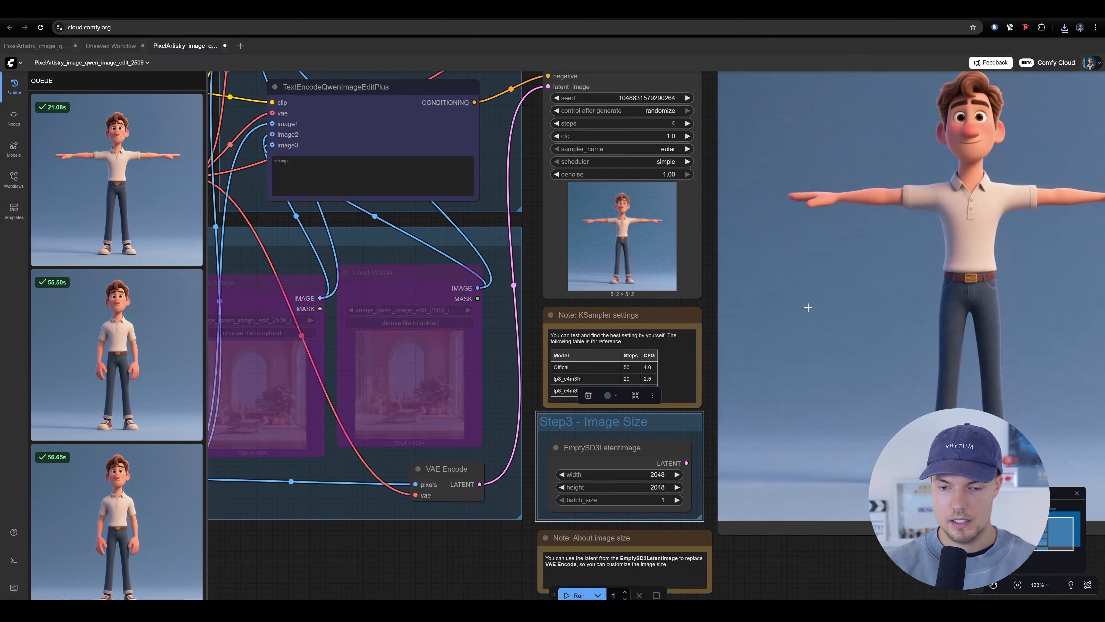
drag(829, 282, 706, 240)
scroll(772, 237, up, 6)
drag(772, 131, 720, 298)
drag(451, 401, 853, 198)
scroll(748, 246, down, 4)
drag(730, 254, 759, 300)
scroll(731, 276, down, 4)
scroll(784, 311, down, 1)
Replace the green TextEncodeQwenImageEditPlus prompt with "only show his body with underwear to generate a 3d model from it, no nudity"
drag(476, 439, 421, 345)
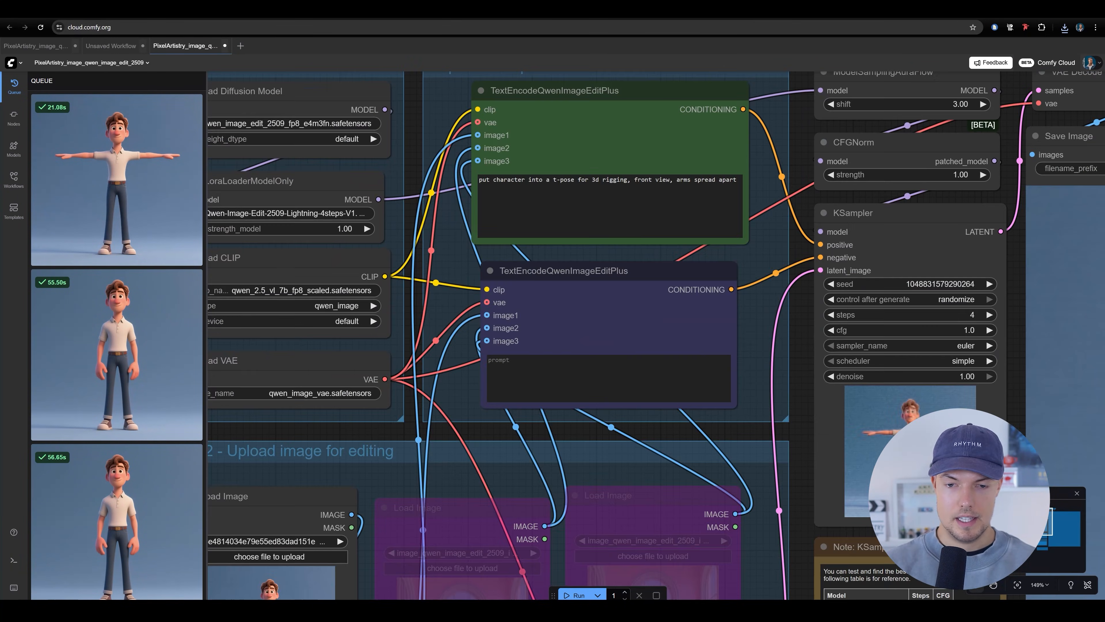
drag(654, 145, 631, 157)
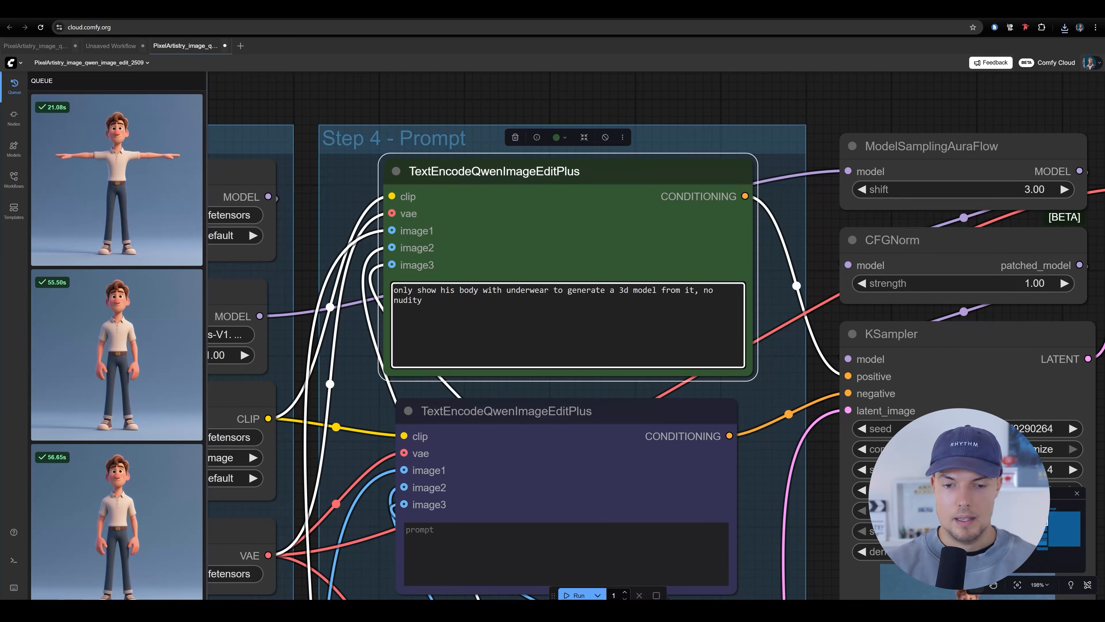
scroll(793, 282, up, 3)
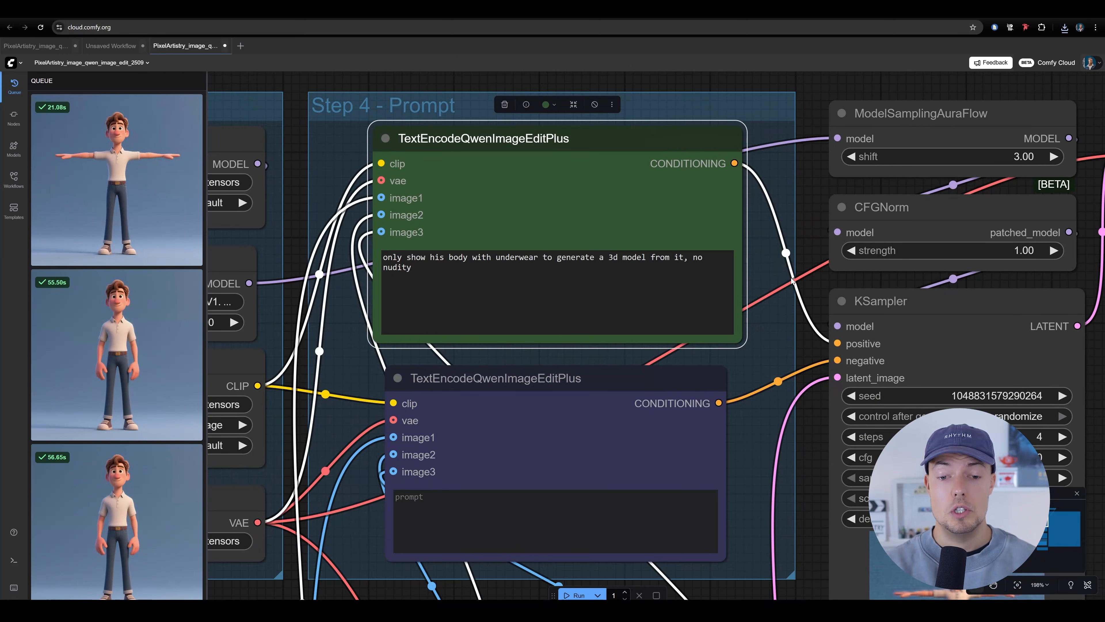
drag(496, 257, 703, 257)
click(411, 267)
drag(773, 343, 771, 379)
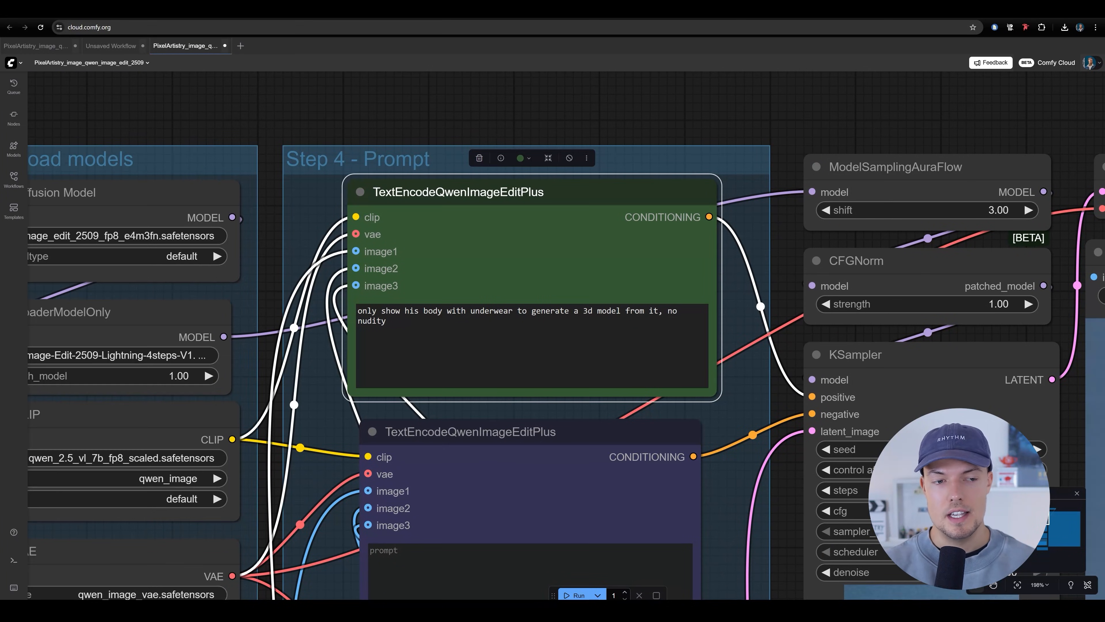
drag(419, 332, 403, 307)
scroll(444, 315, up, 4)
scroll(409, 317, down, 4)
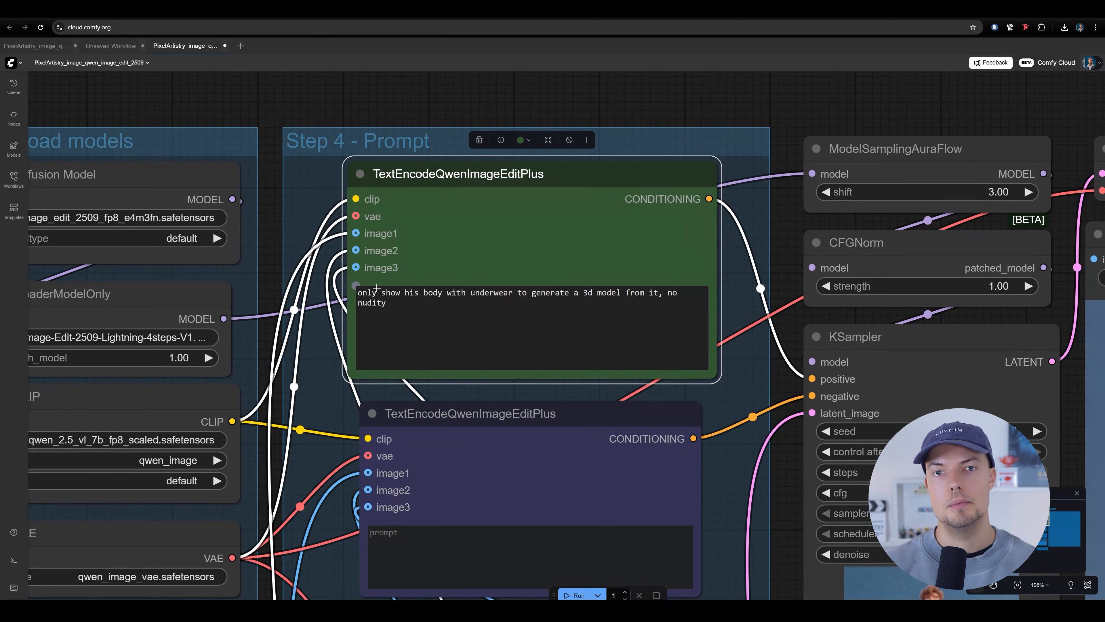
Review the KSampler settings and the green prompt's wording about underwear and no nudity
drag(559, 320, 426, 334)
drag(572, 369, 340, 267)
scroll(730, 324, up, 3)
drag(730, 323, 745, 276)
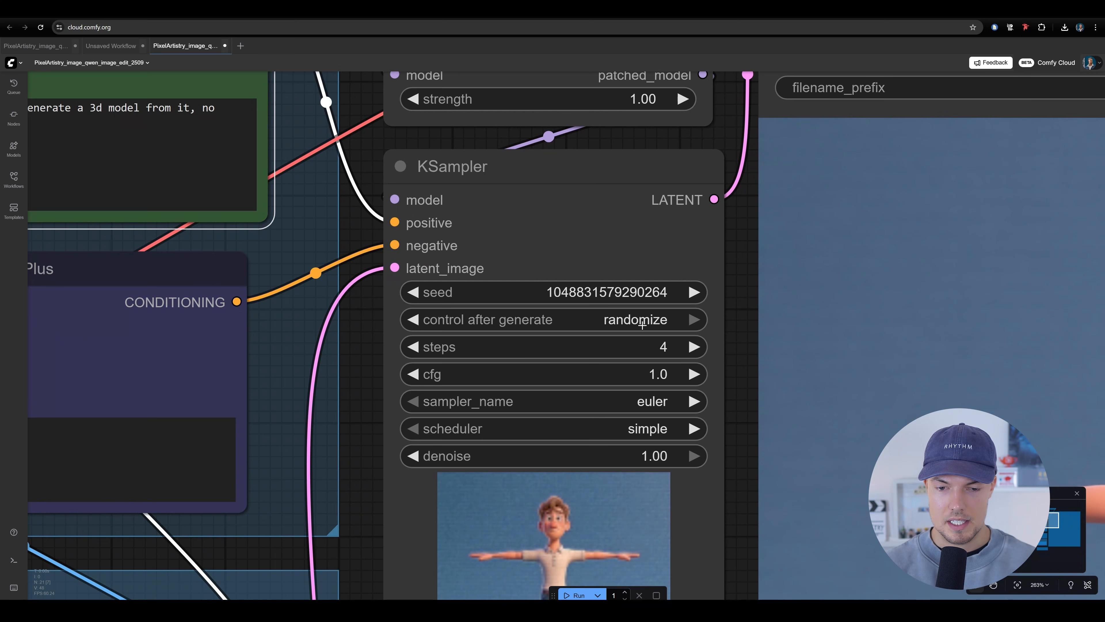
scroll(556, 255, down, 4)
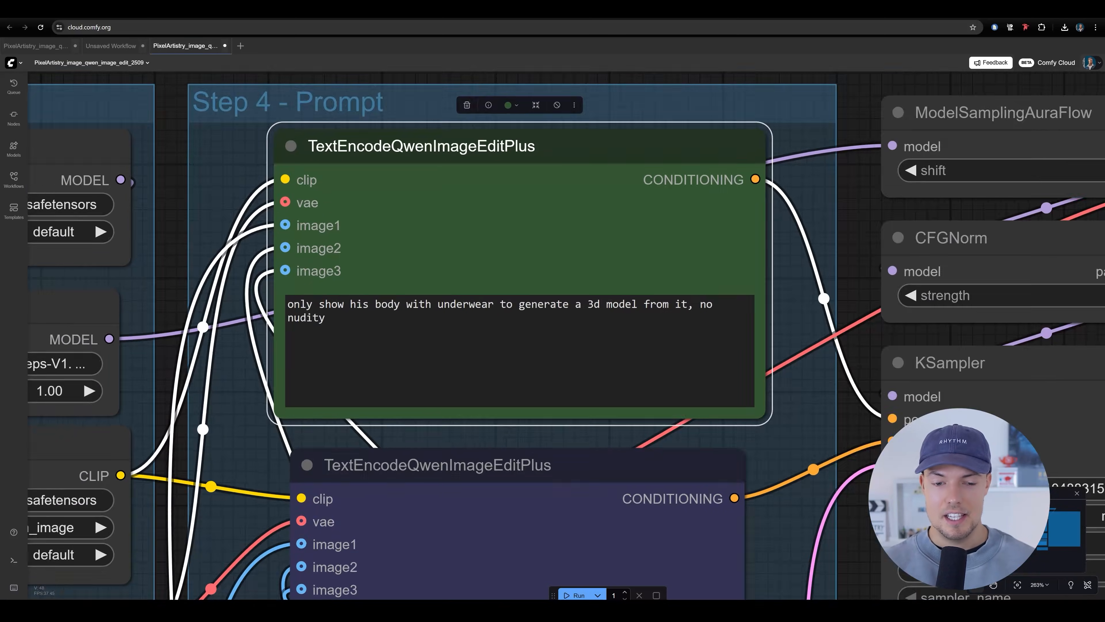
scroll(841, 330, down, 5)
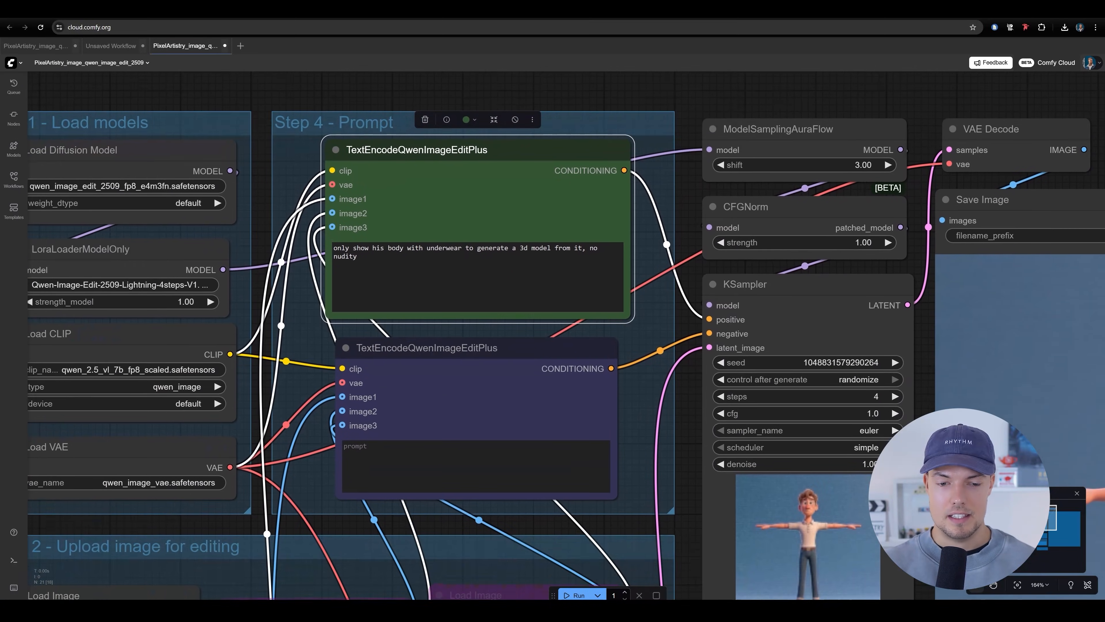
drag(422, 292, 307, 322)
drag(384, 338, 487, 283)
scroll(487, 283, down, 2)
scroll(342, 261, up, 7)
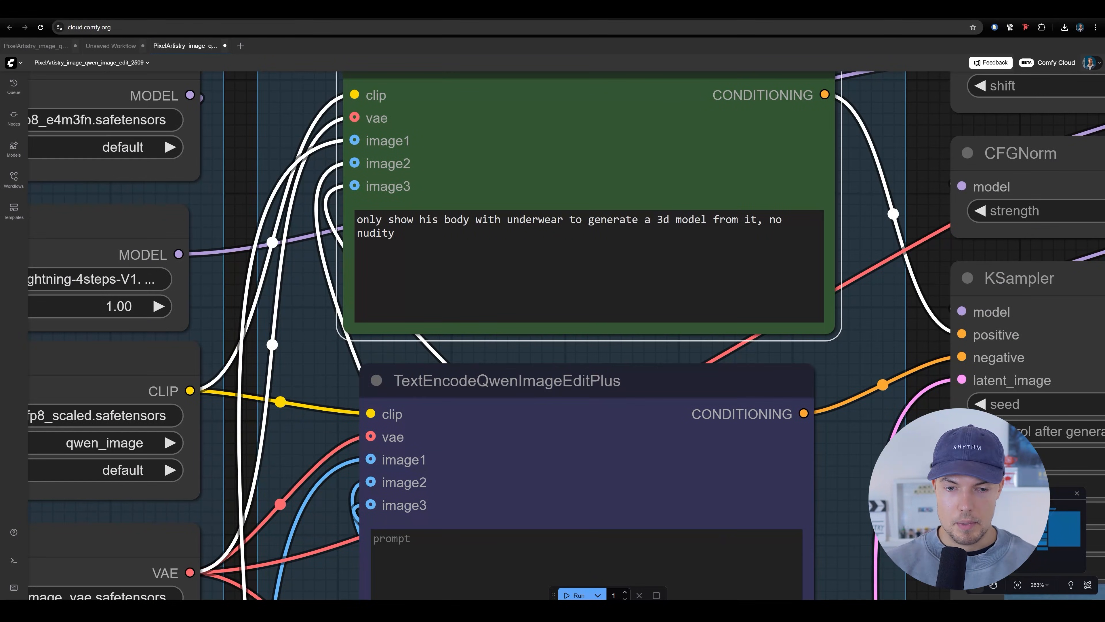
drag(642, 282, 543, 373)
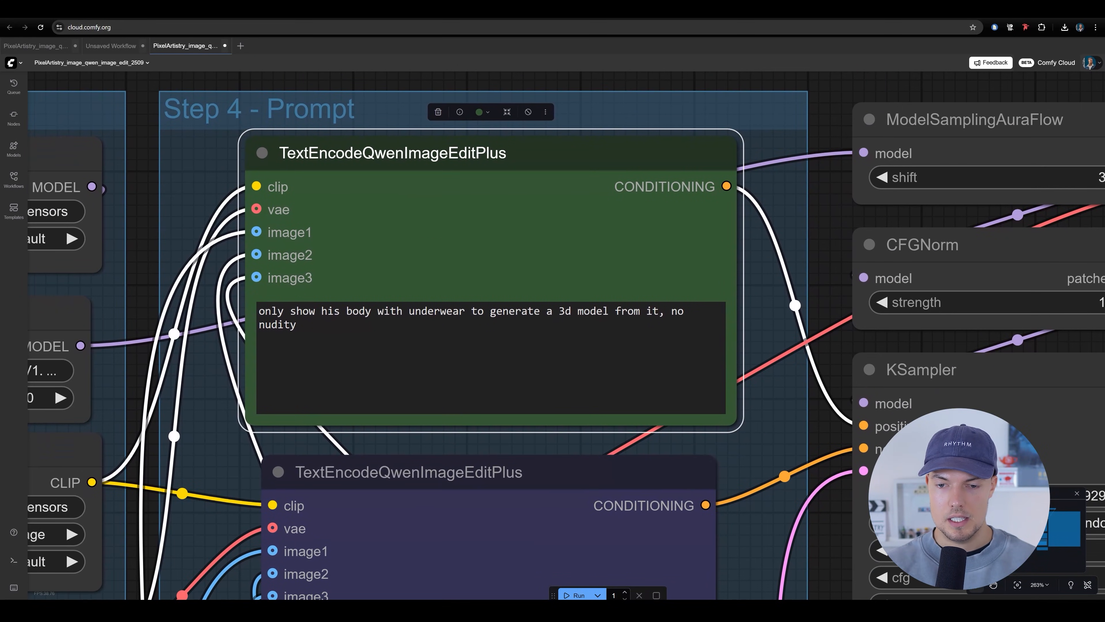
drag(297, 324, 677, 311)
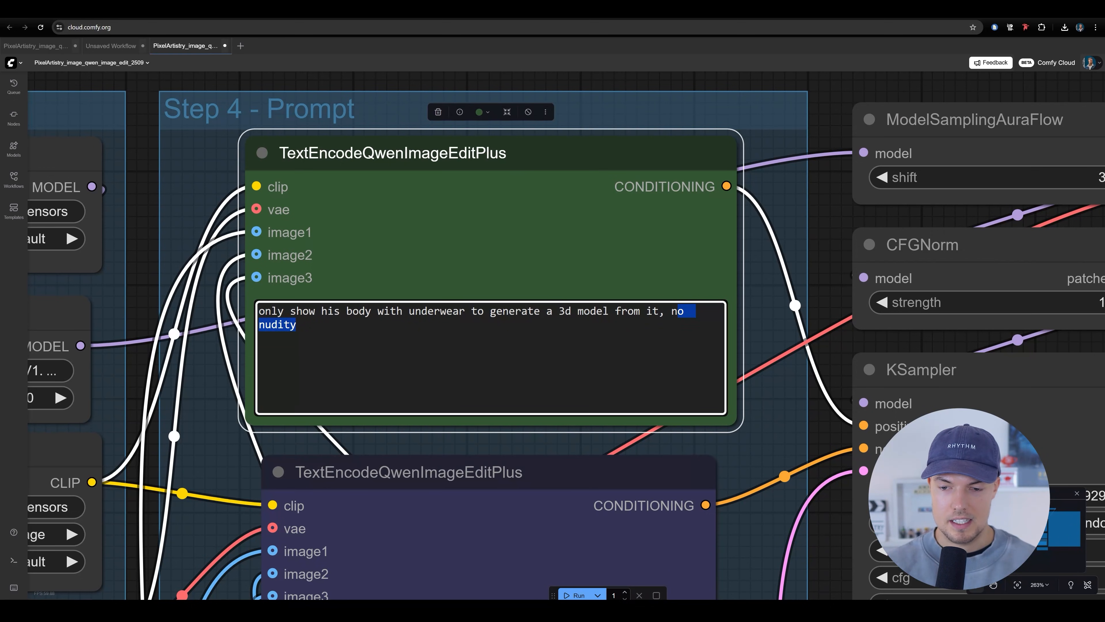
click(373, 334)
drag(384, 312, 483, 313)
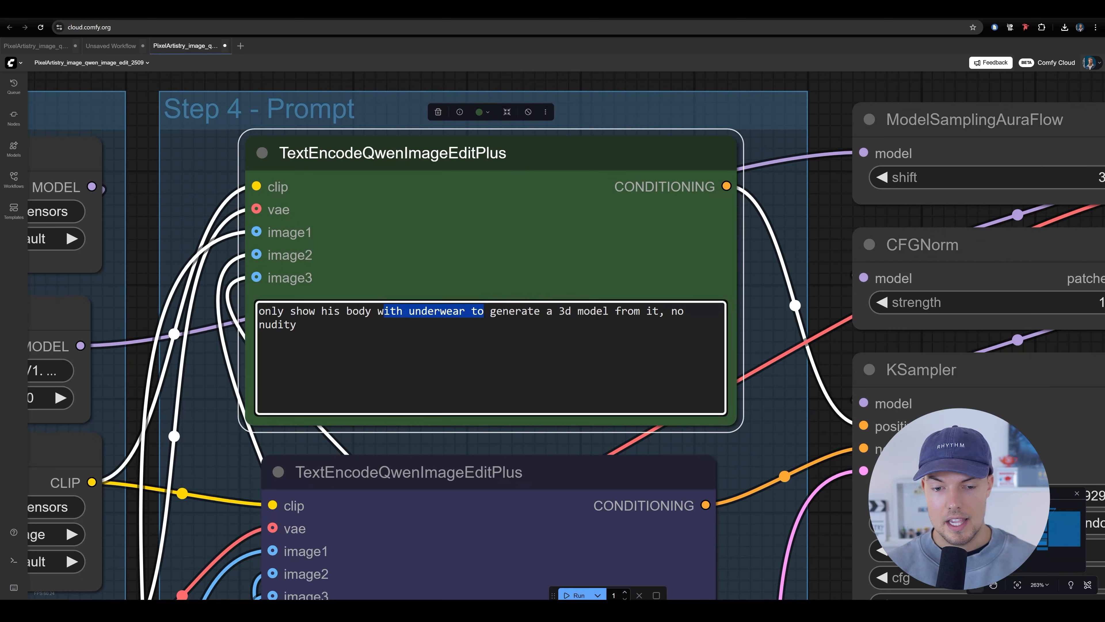
click(487, 349)
click(757, 121)
Run the edit workflow to generate the body-only T-pose image
scroll(648, 152, down, 6)
scroll(744, 127, up, 1)
drag(745, 126, 715, 168)
click(715, 167)
drag(592, 379, 585, 231)
scroll(515, 286, down, 2)
scroll(620, 255, down, 3)
drag(668, 308, 634, 315)
drag(637, 581, 648, 548)
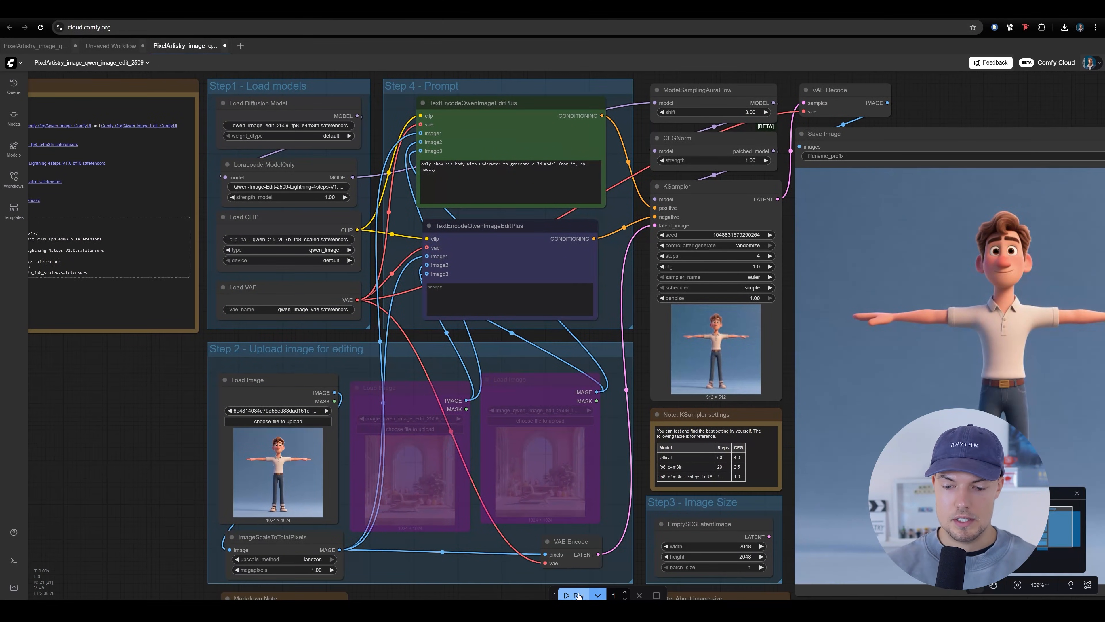
drag(614, 373, 599, 373)
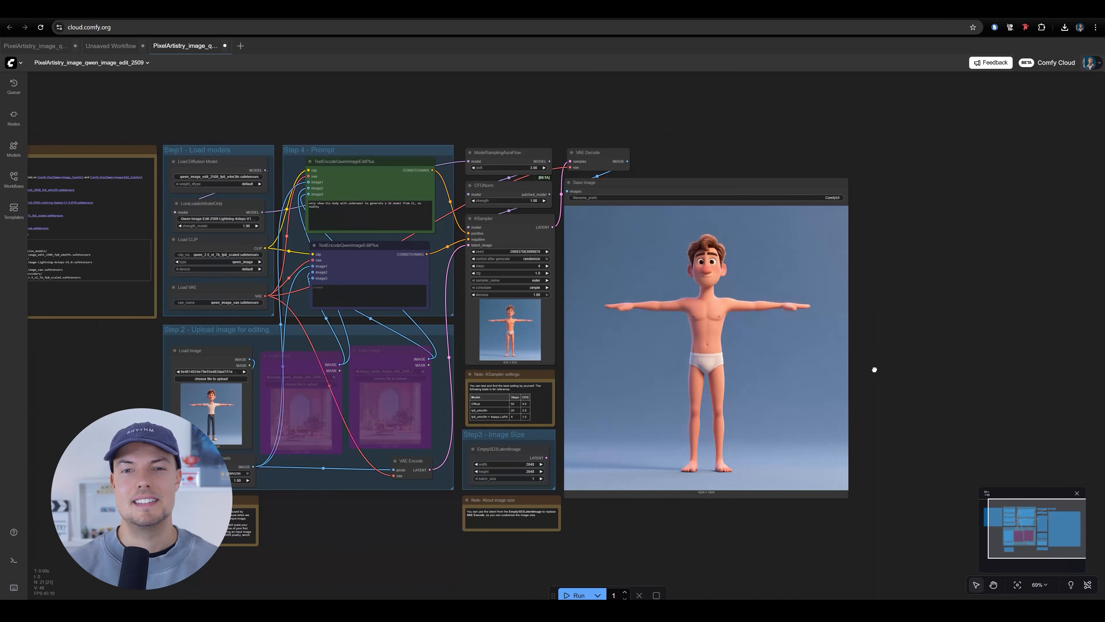
Inspect the generated body image in the Save Image node, including the face, arms, hands, torso and legs
scroll(875, 369, up, 6)
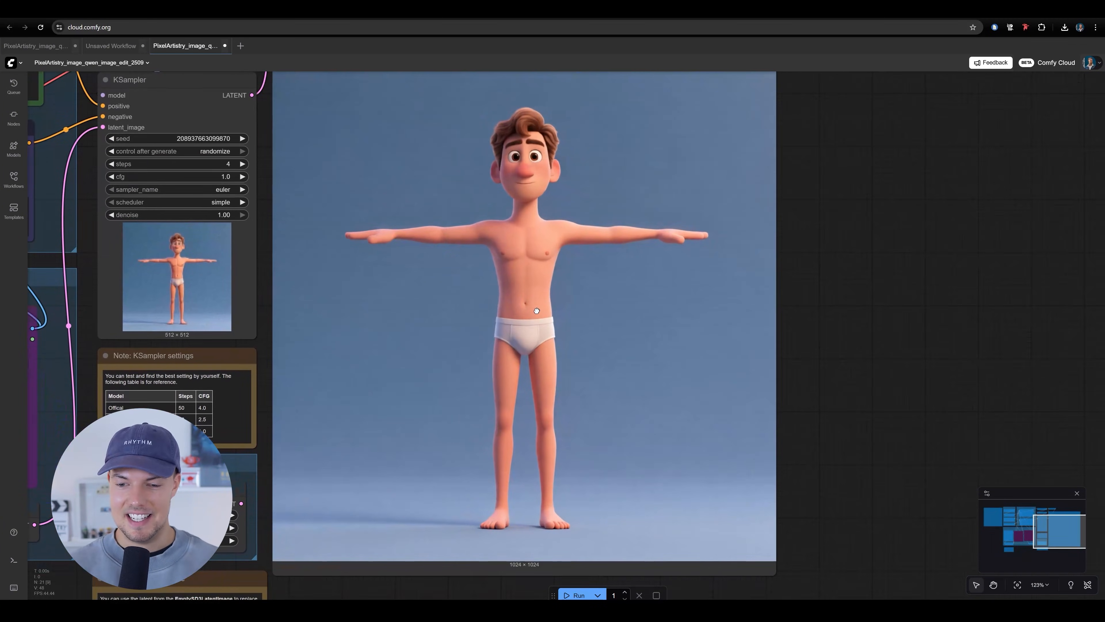
scroll(462, 182, down, 2)
drag(567, 267, 668, 264)
drag(846, 392, 816, 342)
drag(429, 313, 403, 362)
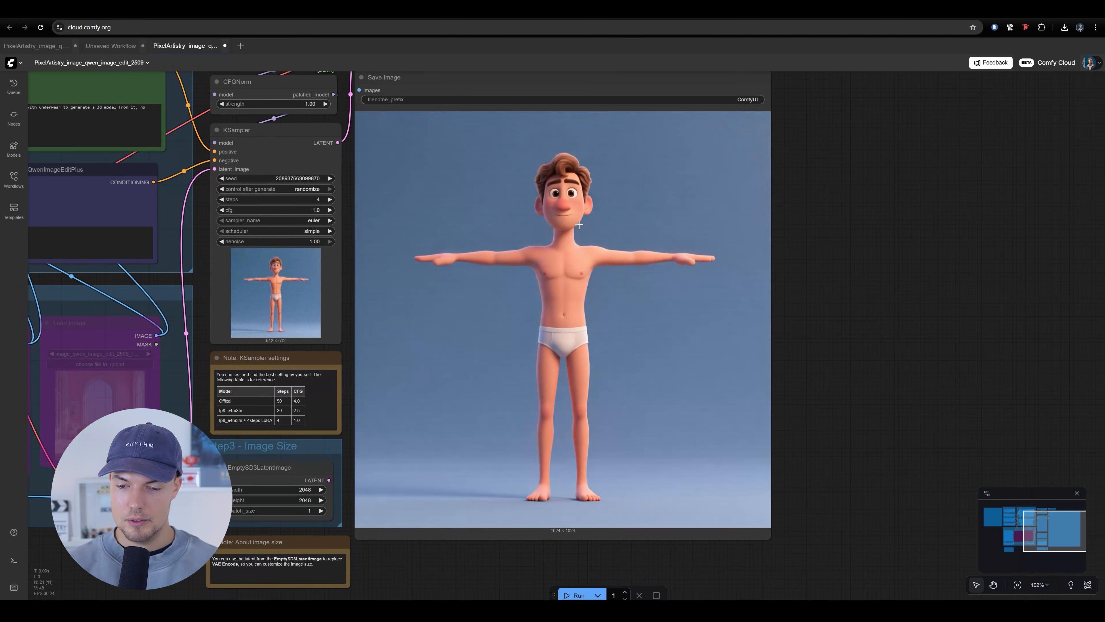
scroll(579, 225, up, 7)
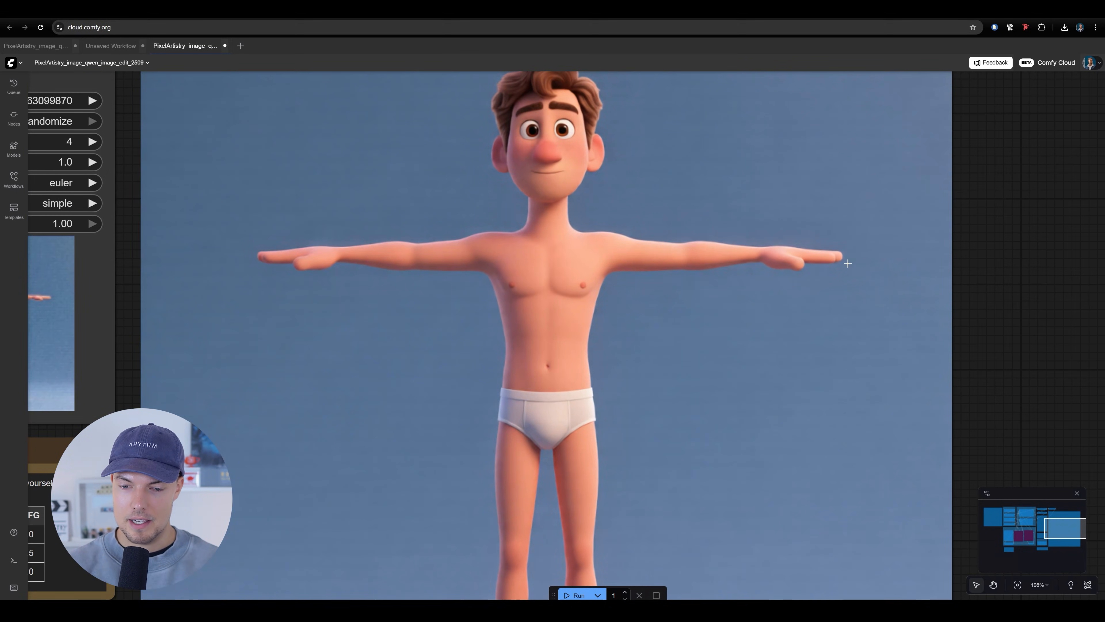
scroll(825, 263, down, 4)
scroll(670, 396, up, 3)
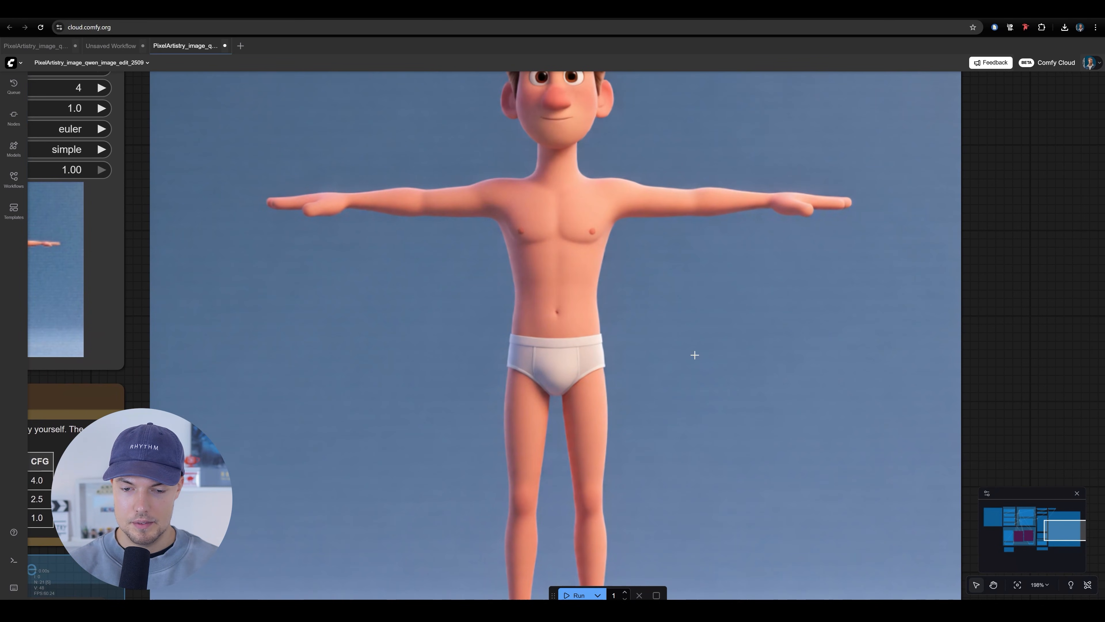
scroll(640, 226, down, 4)
scroll(582, 165, right, 2)
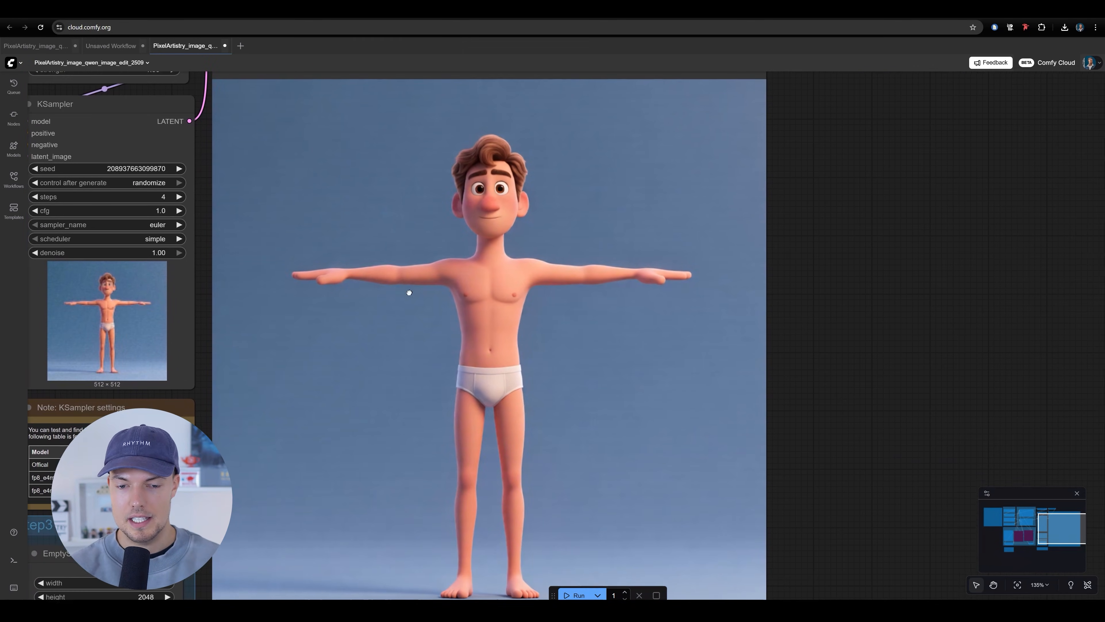
scroll(679, 322, down, 2)
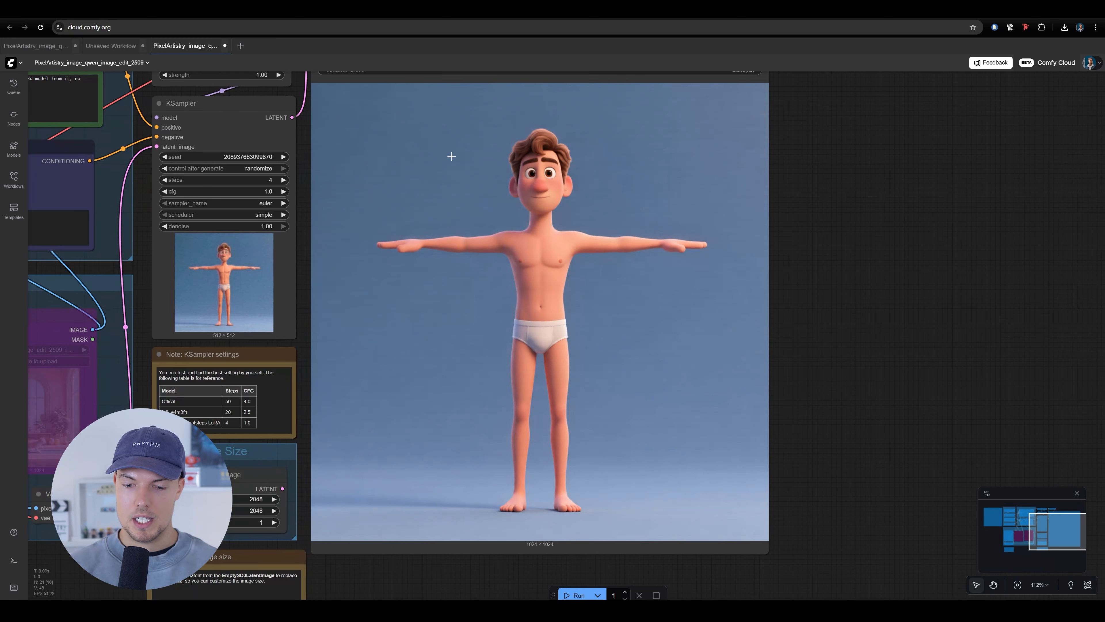
scroll(625, 273, up, 2)
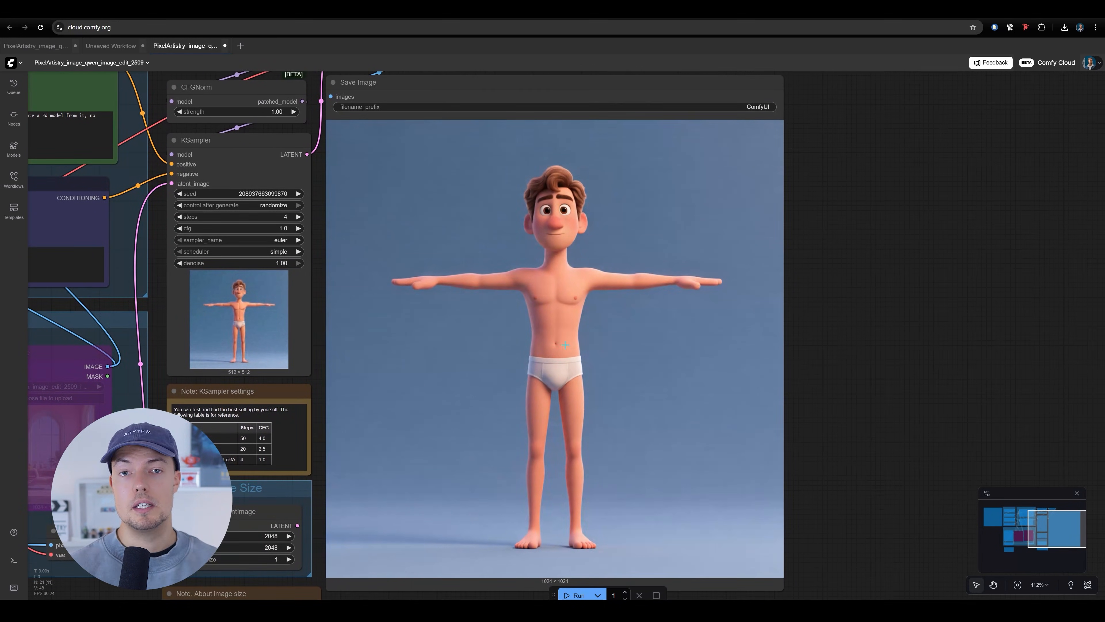
Compare the generated body with the clothed T-pose source in the Load Image node
scroll(594, 313, down, 6)
drag(686, 292, 812, 263)
scroll(791, 283, up, 4)
drag(777, 296, 682, 298)
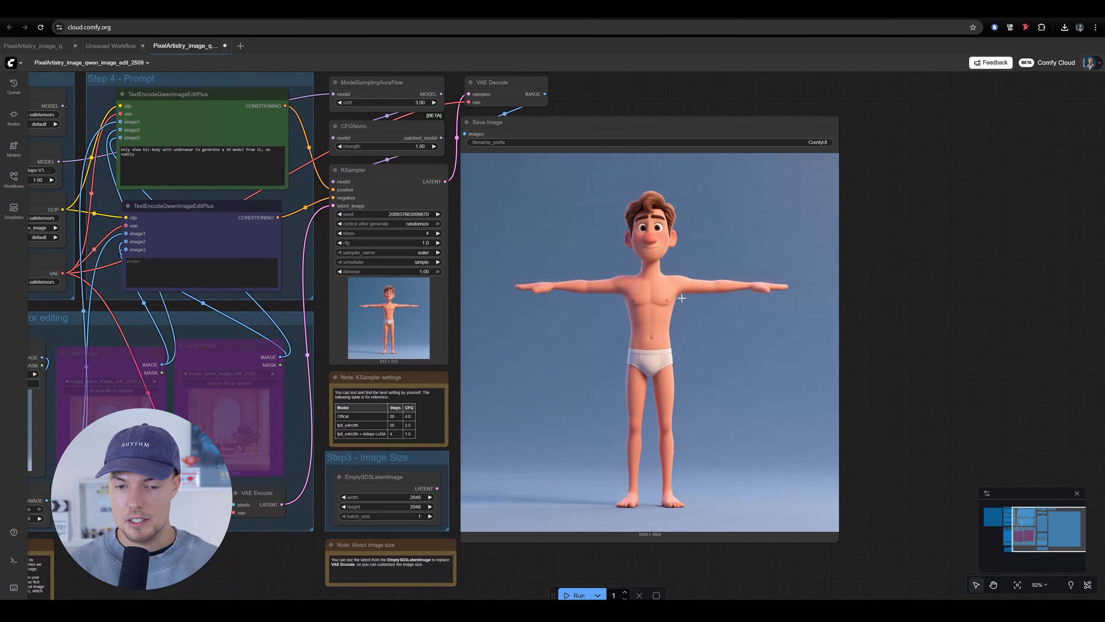
scroll(609, 268, down, 1)
drag(609, 267, 940, 198)
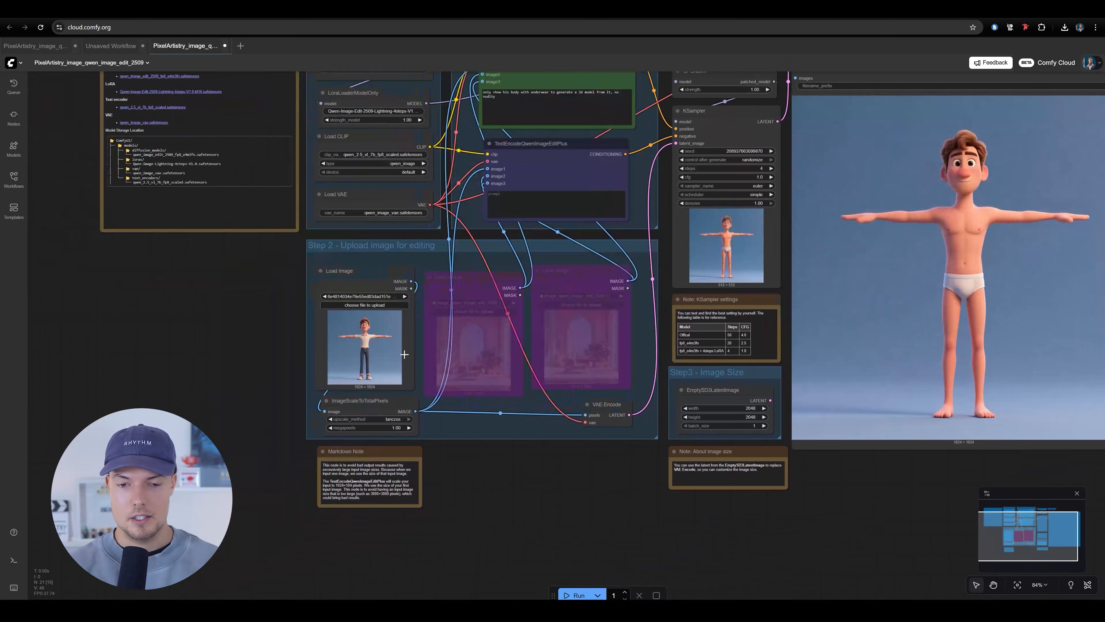
scroll(399, 355, up, 8)
scroll(314, 375, down, 6)
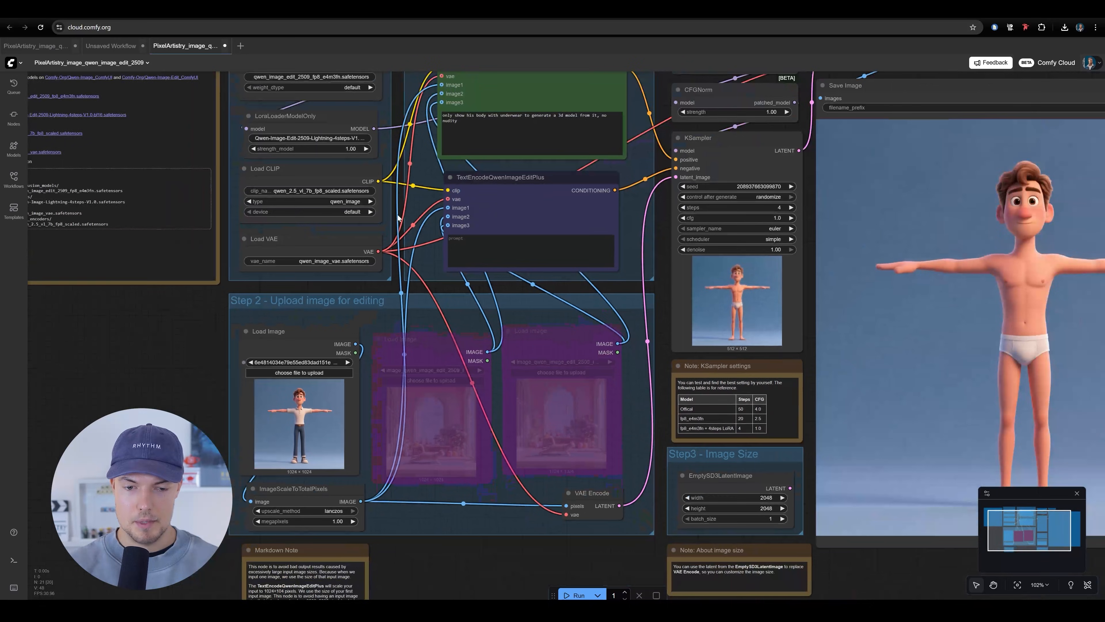
Open the newest body image from the queue and save it as a PNG in the AI_image folder
click(13, 87)
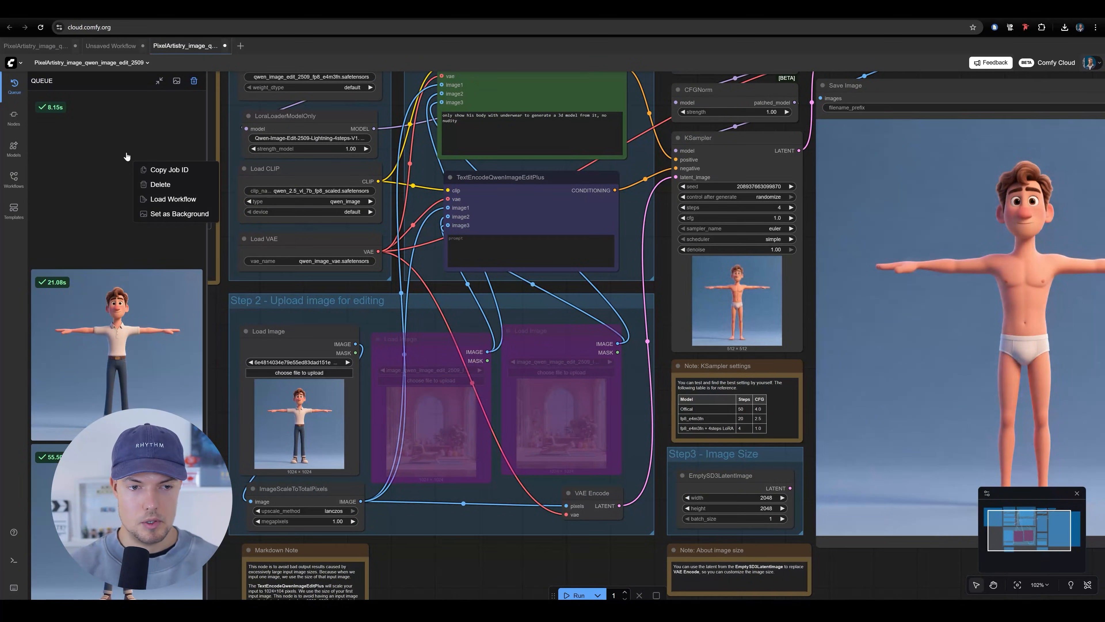
click(123, 153)
right_click(576, 236)
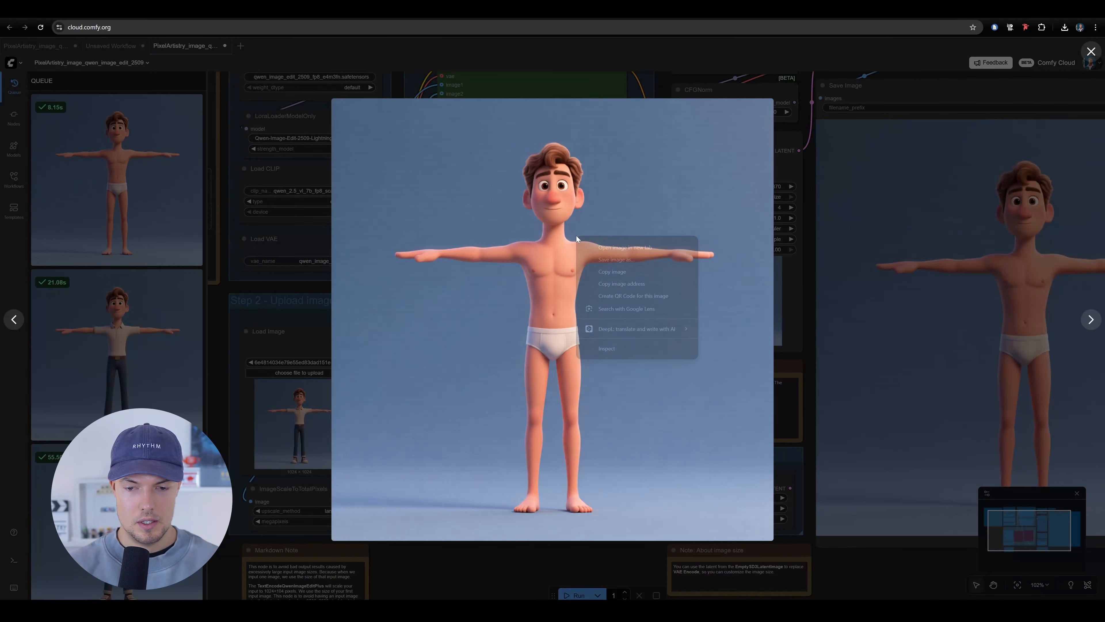
click(628, 260)
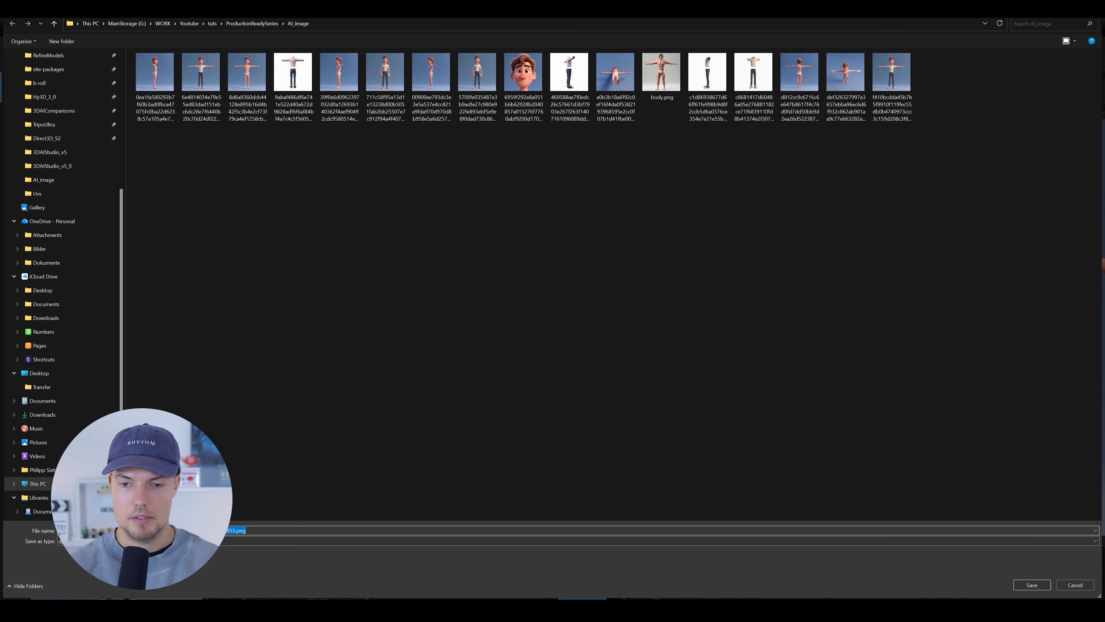
click(1032, 585)
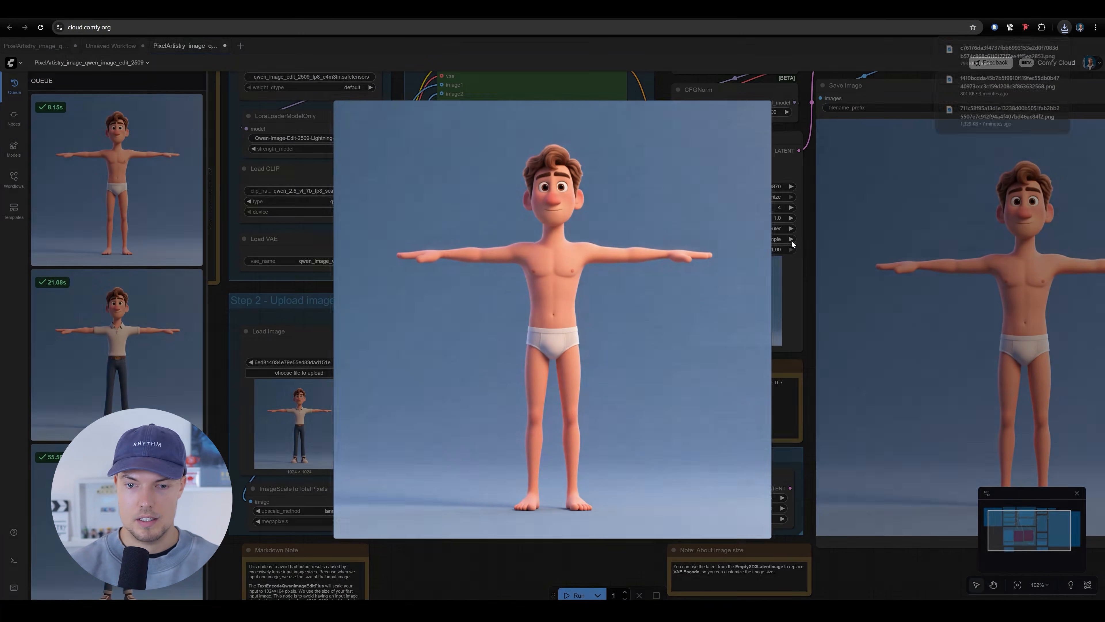
key(Escape)
Replace the green TextEncodeQwenImageEditPlus prompt with the prepared text beginning "Separate every visible clothing item worn by the character into individual layers"
drag(630, 198, 634, 328)
scroll(528, 239, up, 1)
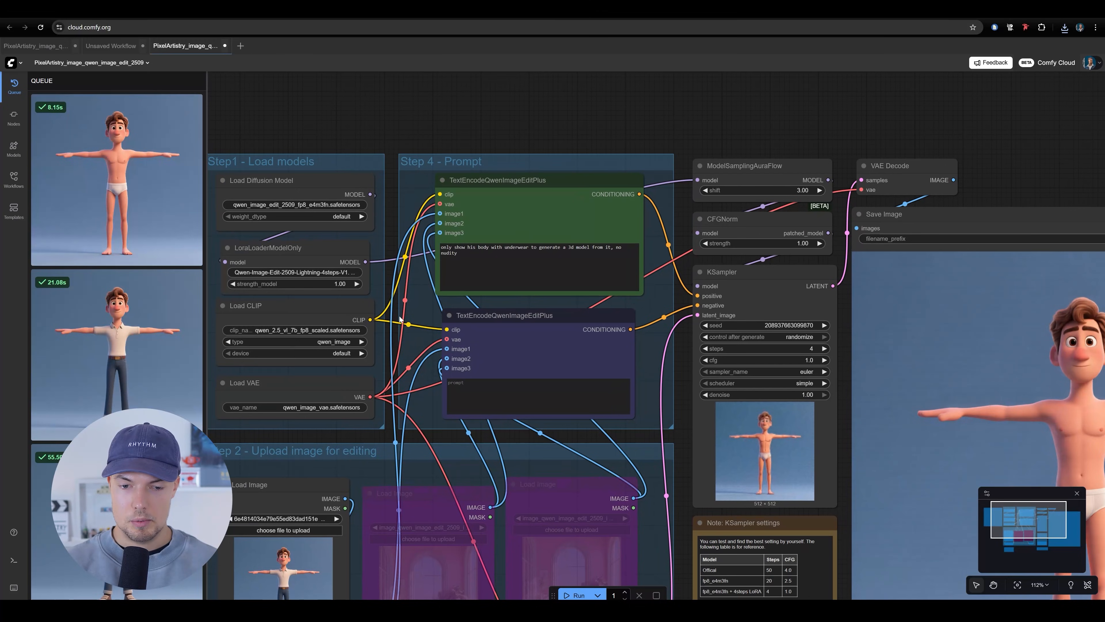
drag(264, 585, 420, 329)
scroll(419, 329, up, 8)
scroll(420, 329, down, 3)
drag(757, 131, 430, 478)
scroll(430, 478, down, 3)
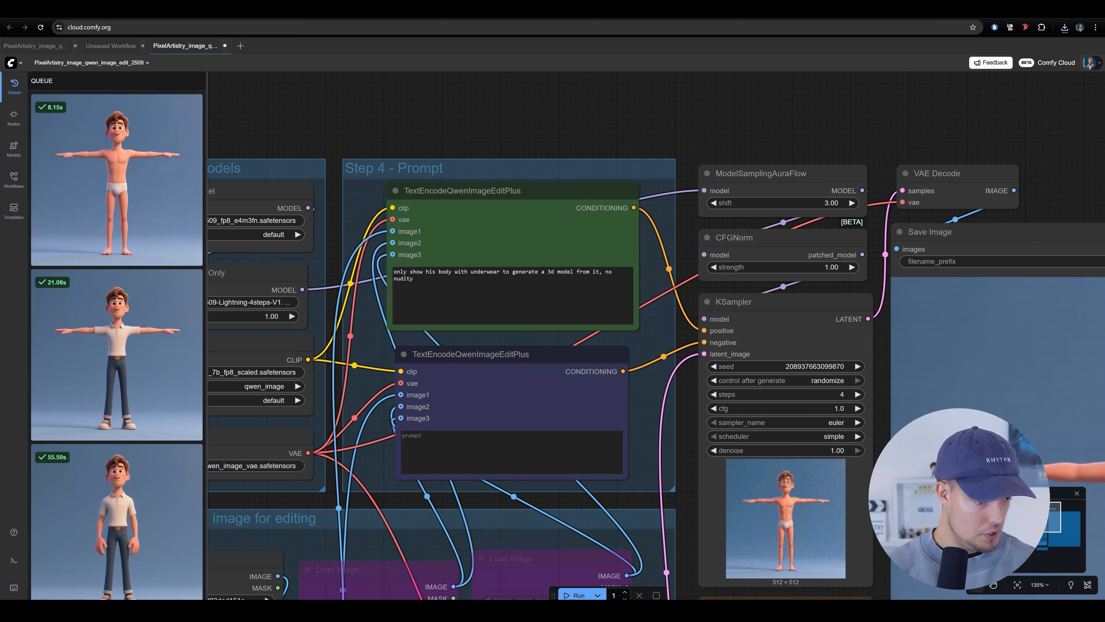
click(512, 296)
key(ctrl+a)
text(Separate every visible clothing item worn by the character into individual layers. This includes the shirt, pants, belt, and shoes. Make sure the shoes are fully included and not cropped or omitted. Remove the character’s body and background completely. Each clothing item should be isolated on a transparent background with clean alpha edges. Preserve original proportions, materials, and lighting. Ensure all items are centered, complete, and ready for 3D modeling reference.Make sure to remove the arms)
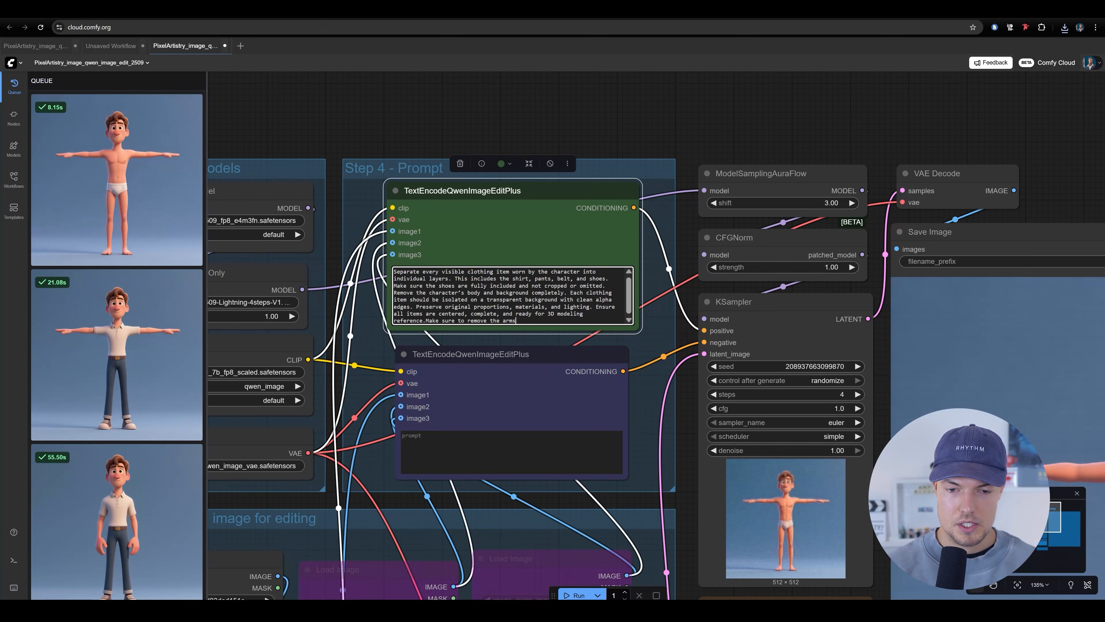
Read the clothing-separation prompt and check it against the clothed character in the Load Image node
scroll(498, 302, up, 6)
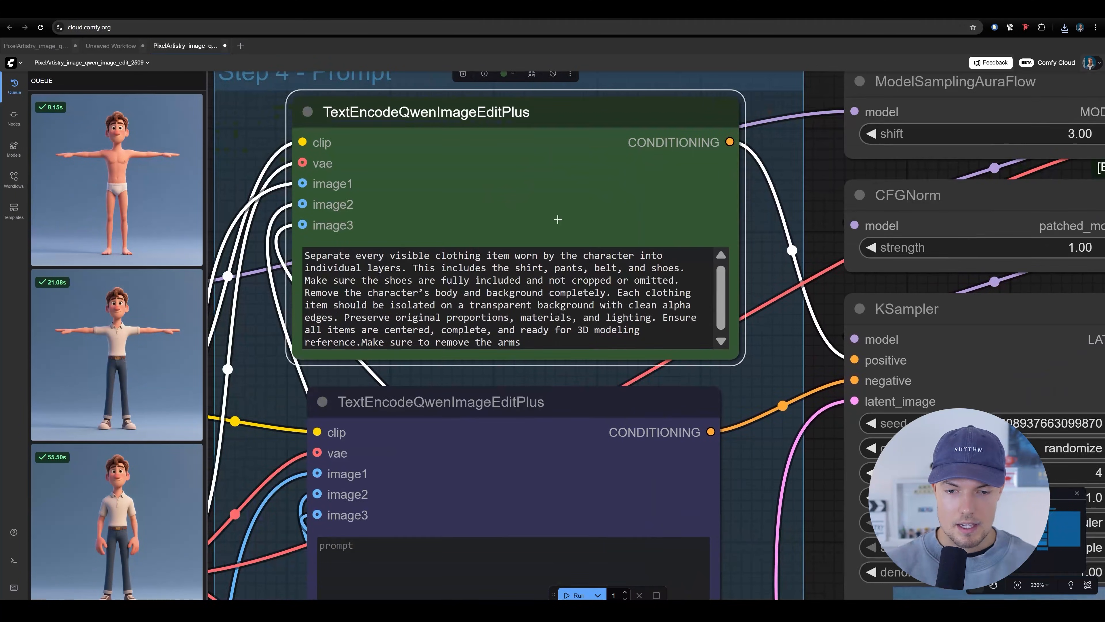
drag(322, 256, 424, 256)
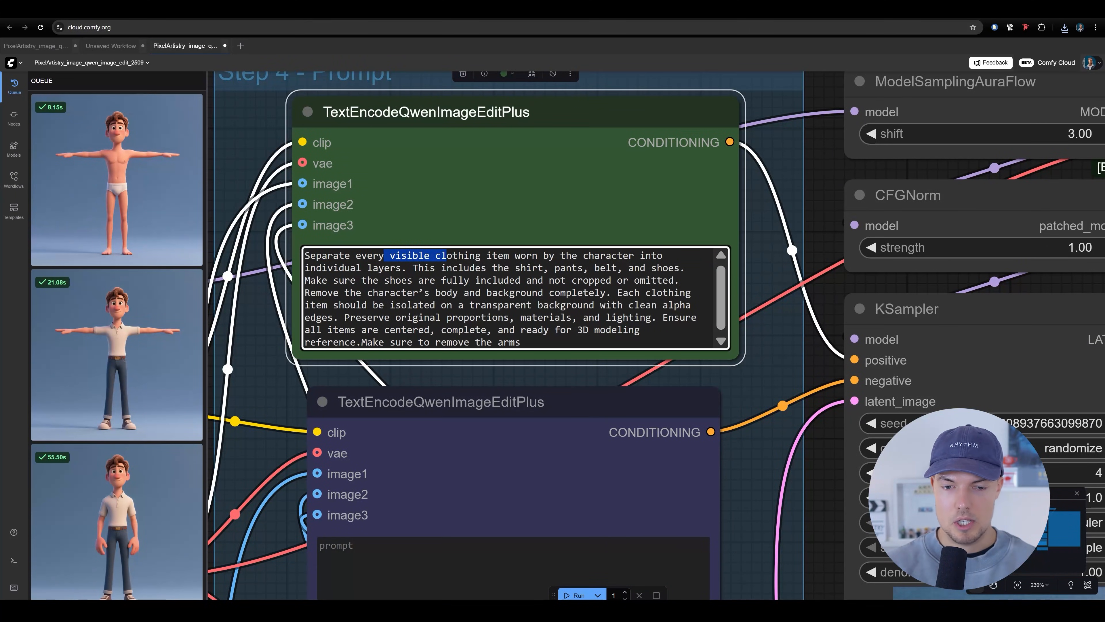
click(646, 268)
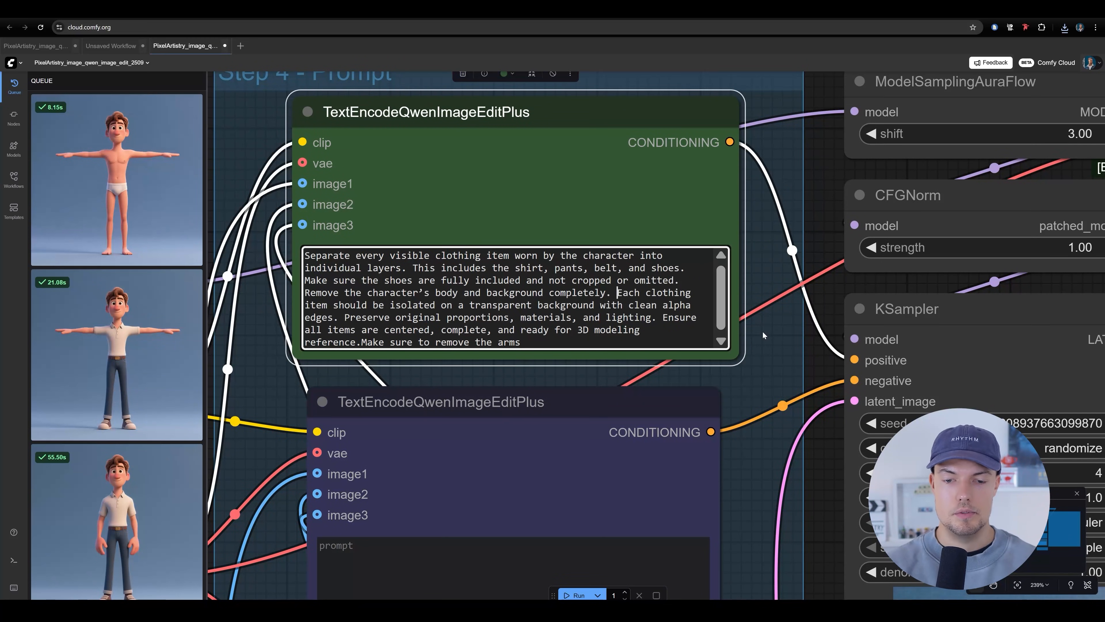
drag(764, 335, 749, 325)
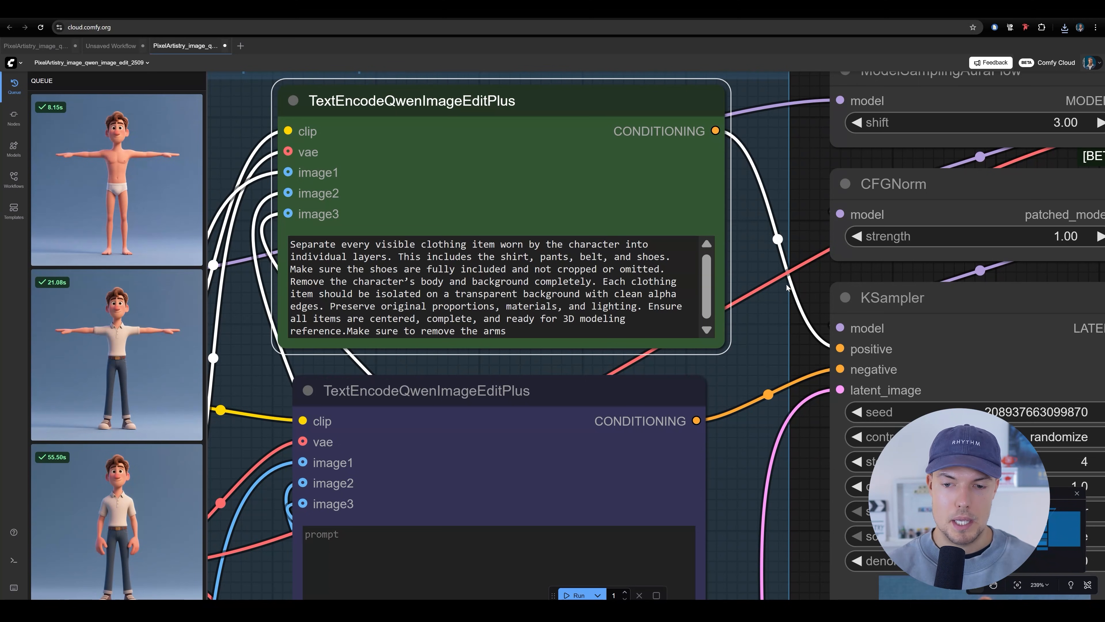
scroll(551, 278, down, 3)
drag(318, 420, 630, 76)
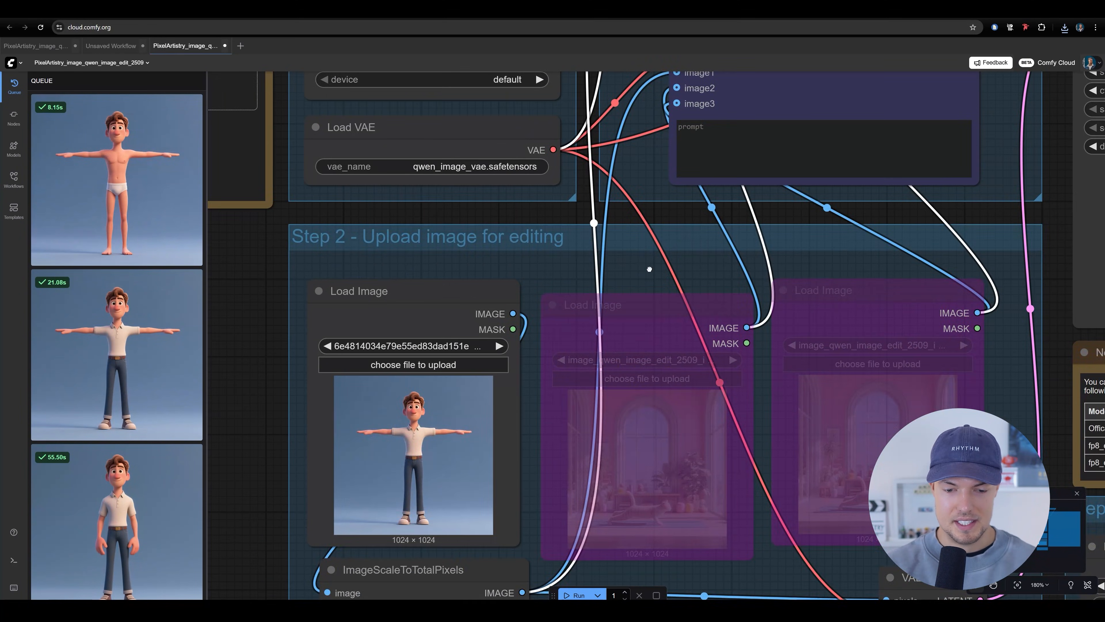
drag(683, 231, 375, 494)
scroll(552, 492, down, 3)
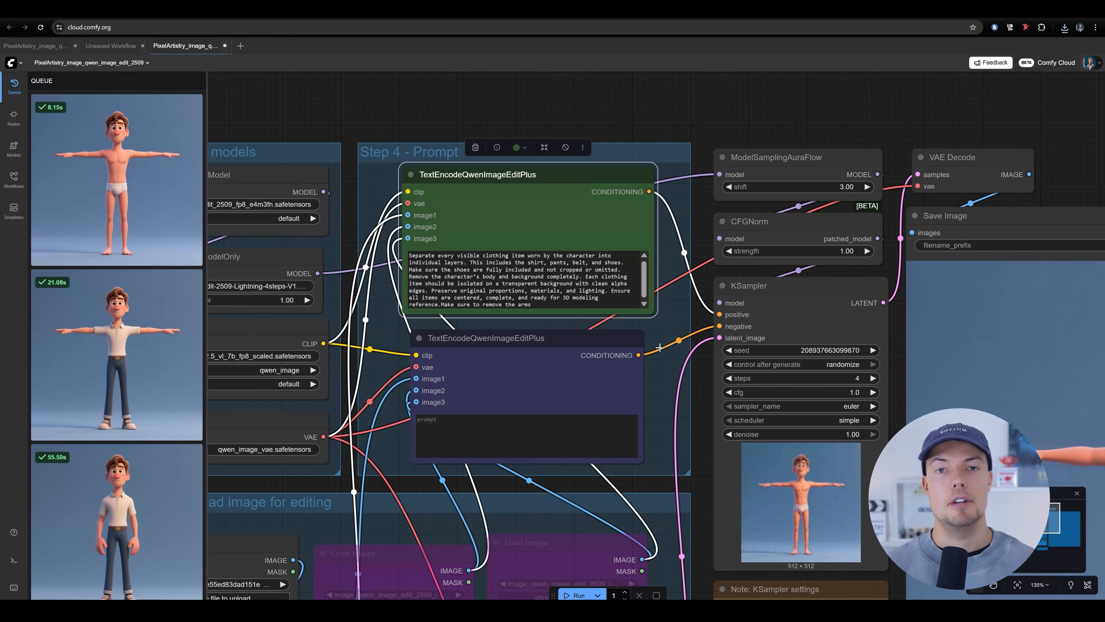
Review the prompt's instructions on the included clothing items and on removing the body and background, within the whole workflow
scroll(655, 253, up, 4)
click(469, 266)
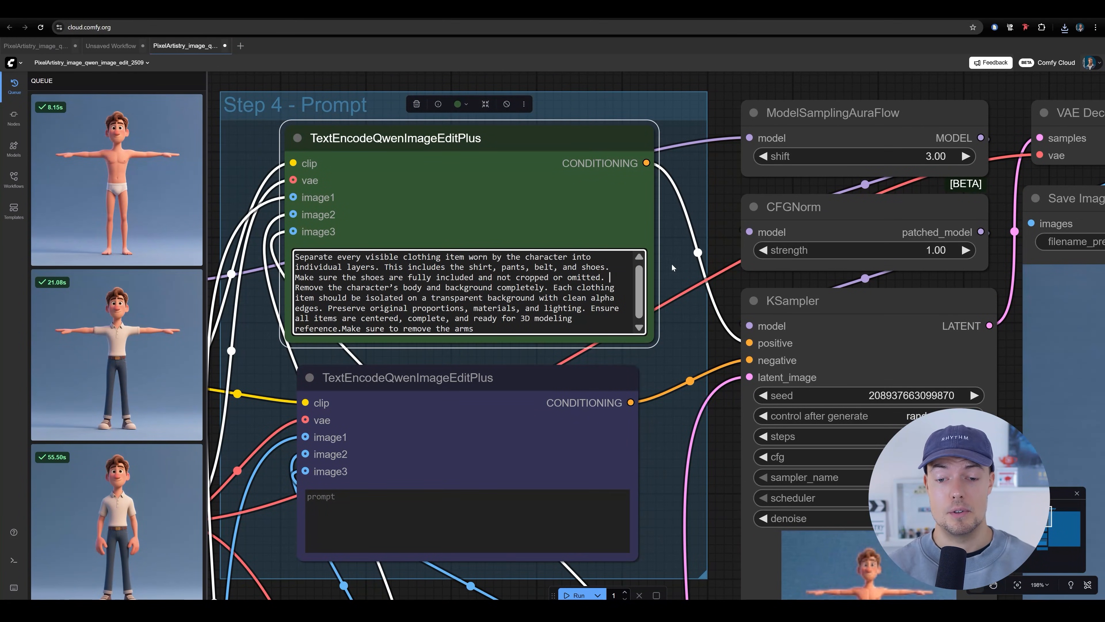
drag(460, 267, 567, 266)
click(685, 240)
scroll(685, 240, down, 5)
scroll(618, 241, up, 4)
scroll(619, 242, up, 3)
drag(290, 283, 431, 283)
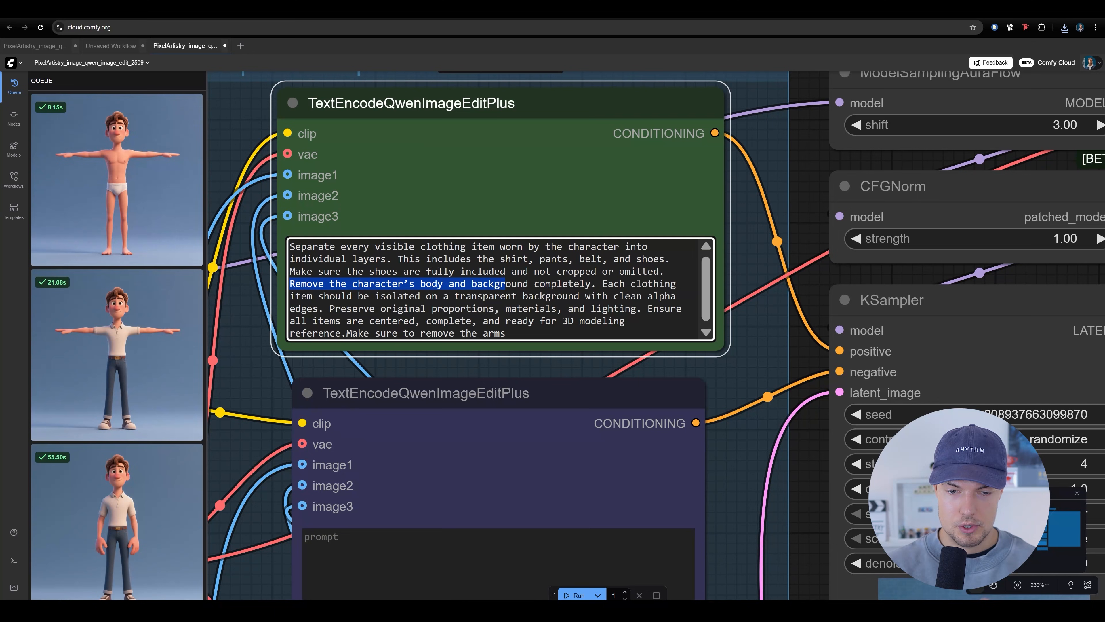
scroll(804, 274, down, 10)
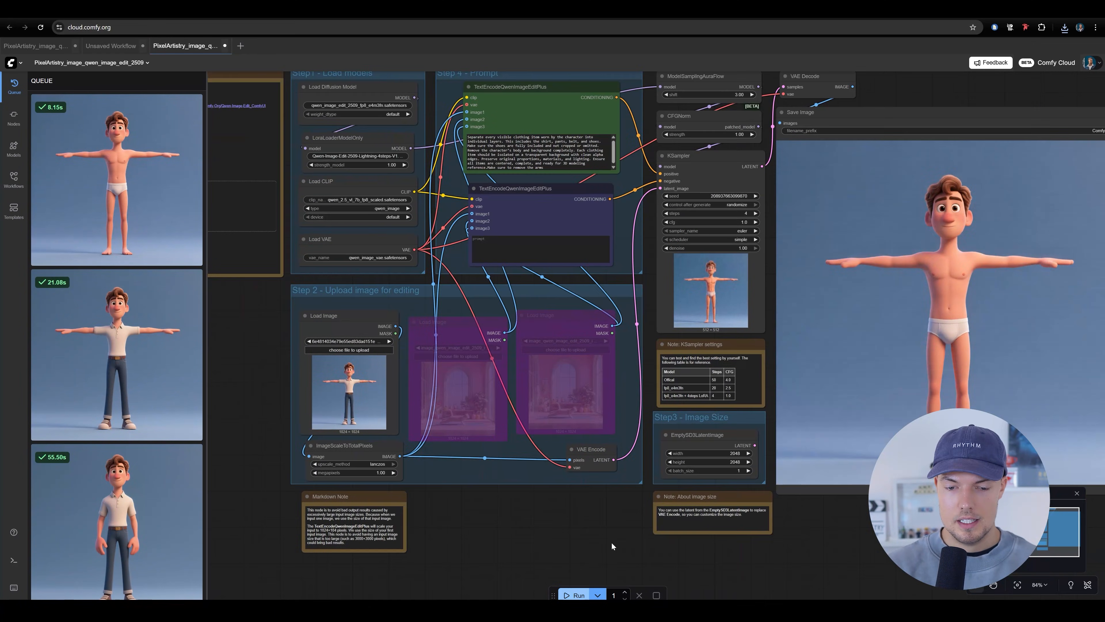
drag(602, 434, 512, 530)
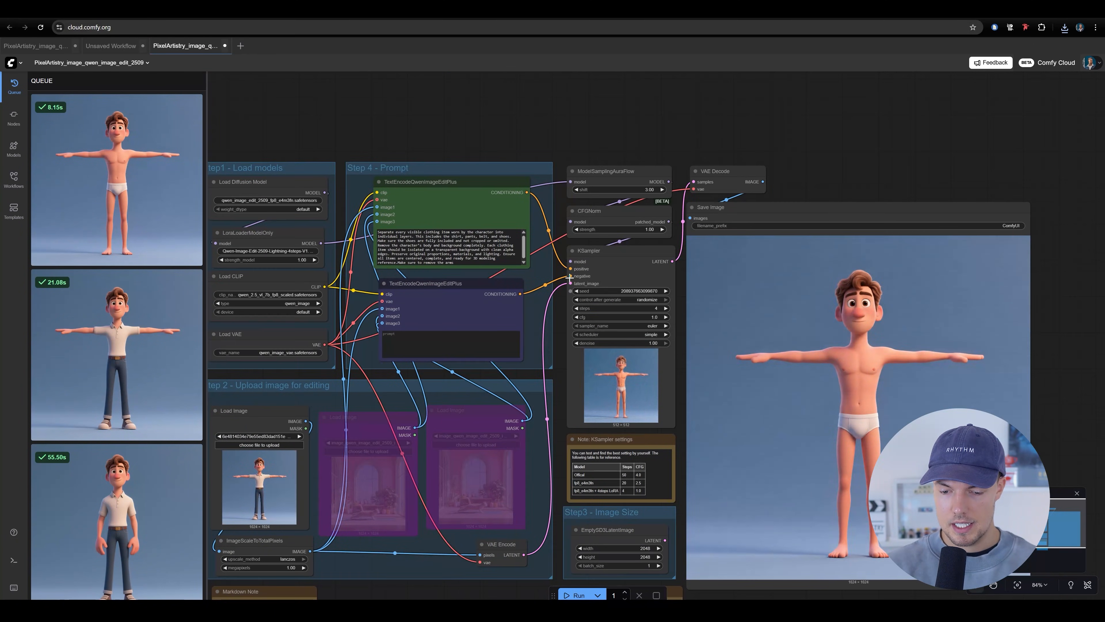
Run the workflow with the clothing-separation prompt to generate an image of the character's clothes
drag(546, 326, 499, 321)
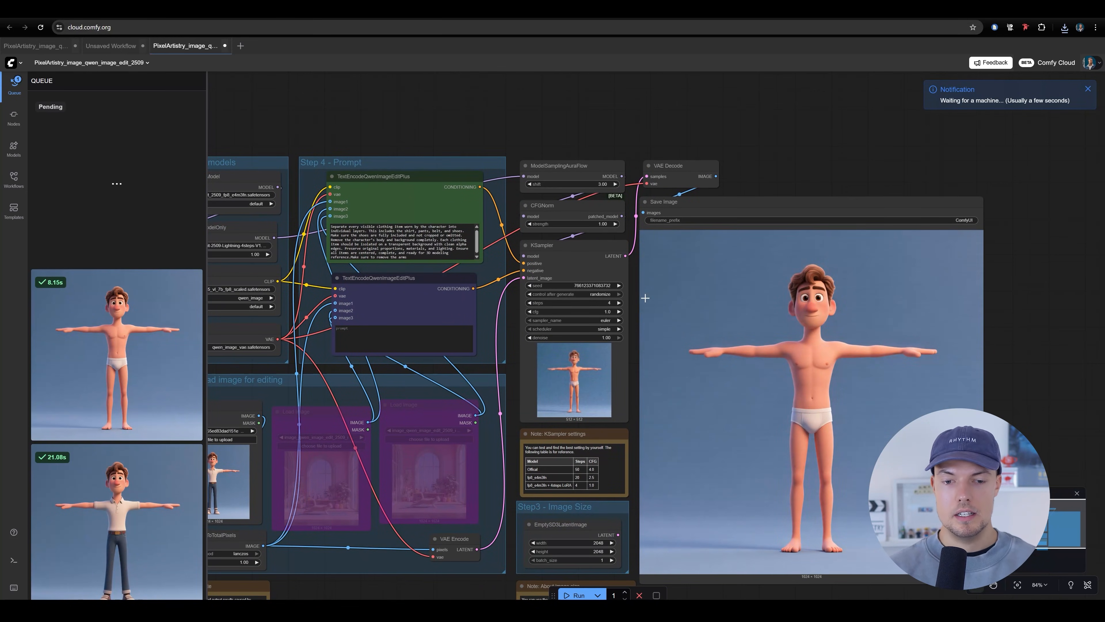
drag(481, 378, 575, 412)
drag(899, 330, 764, 267)
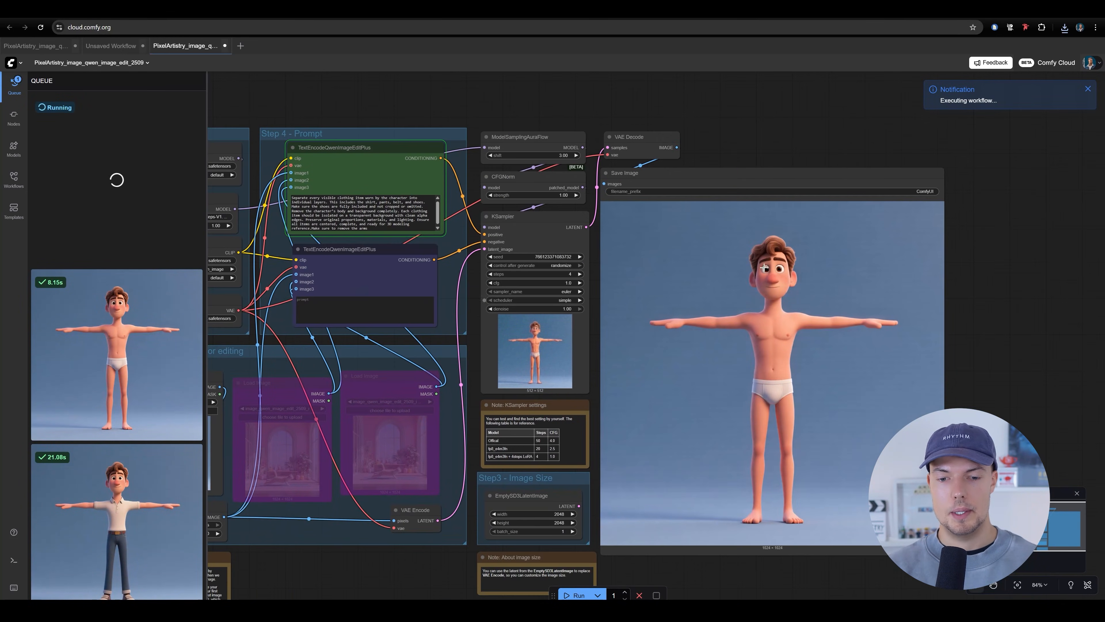
drag(530, 360, 607, 371)
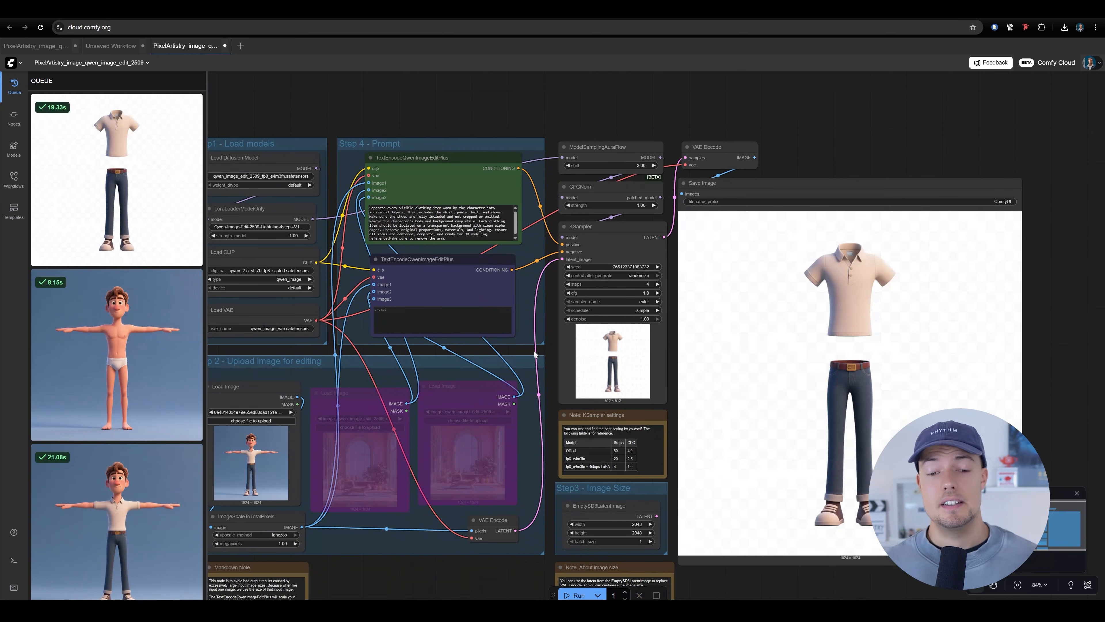
Examine the generated clothing image up close, checking the shirt's sleeves, belt, jeans and shoes against the prompt's requirements
scroll(627, 267, up, 8)
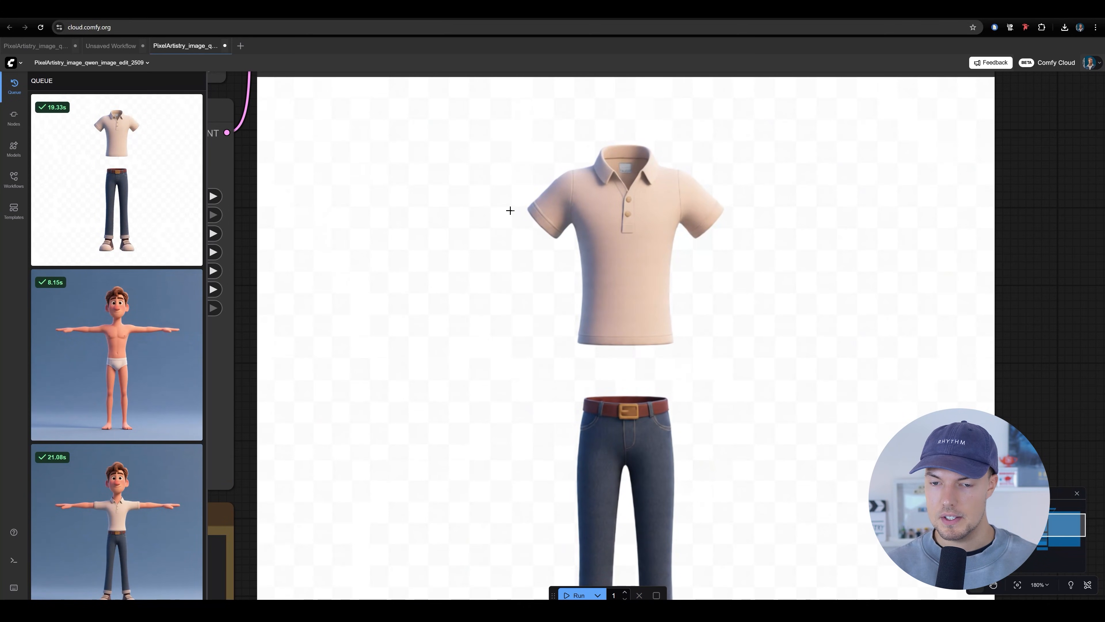
scroll(659, 212, down, 5)
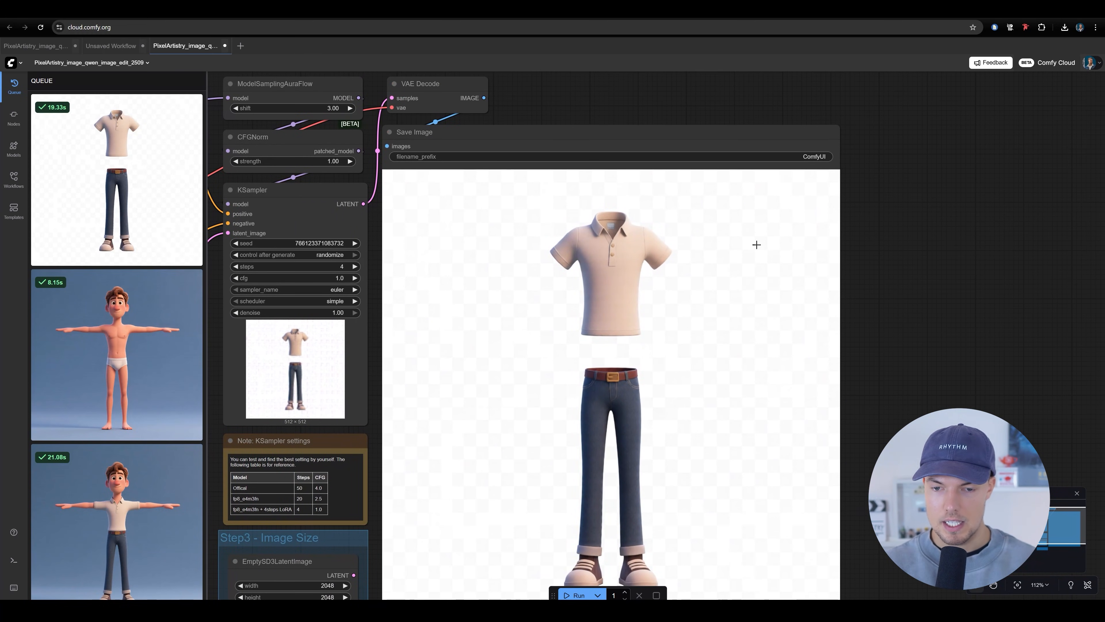
scroll(740, 262, down, 2)
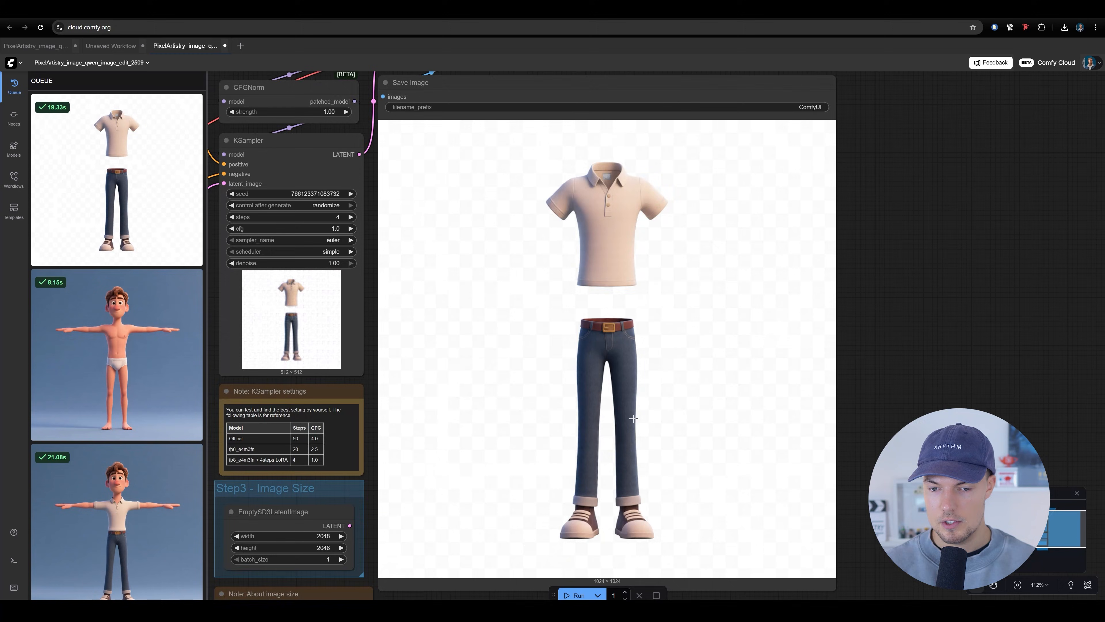
scroll(633, 419, up, 6)
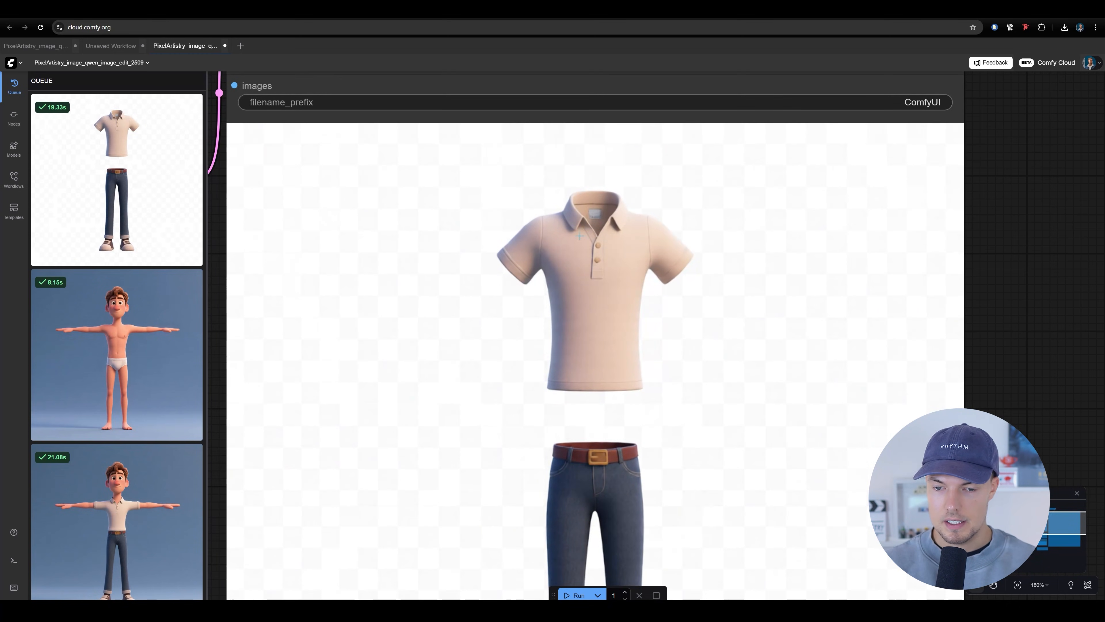
scroll(518, 316, down, 5)
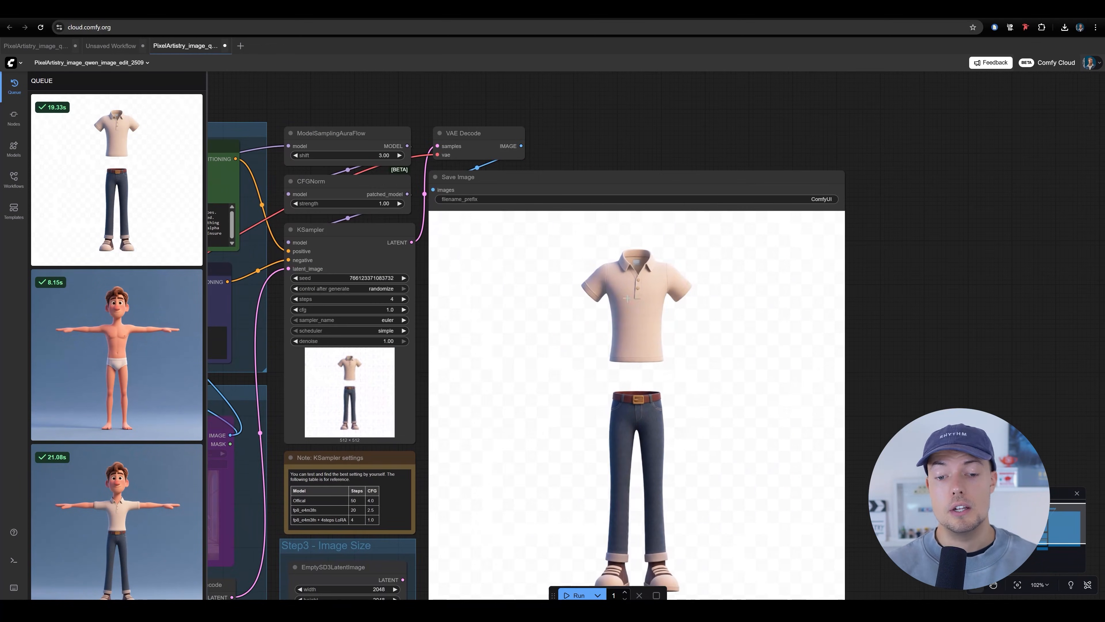
scroll(628, 301, up, 5)
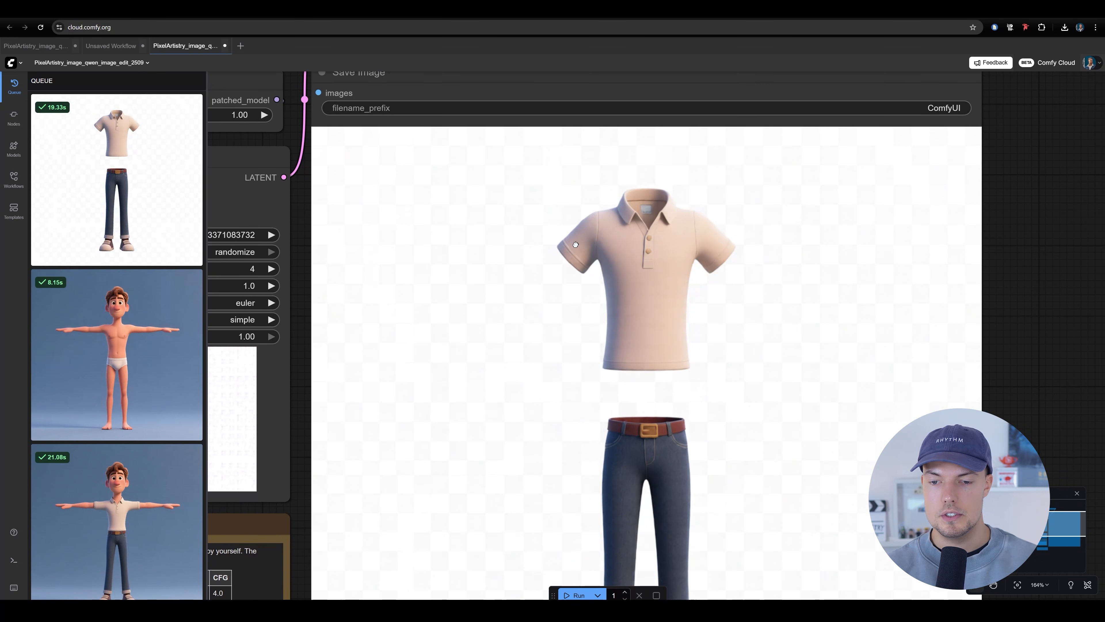
scroll(560, 178, down, 5)
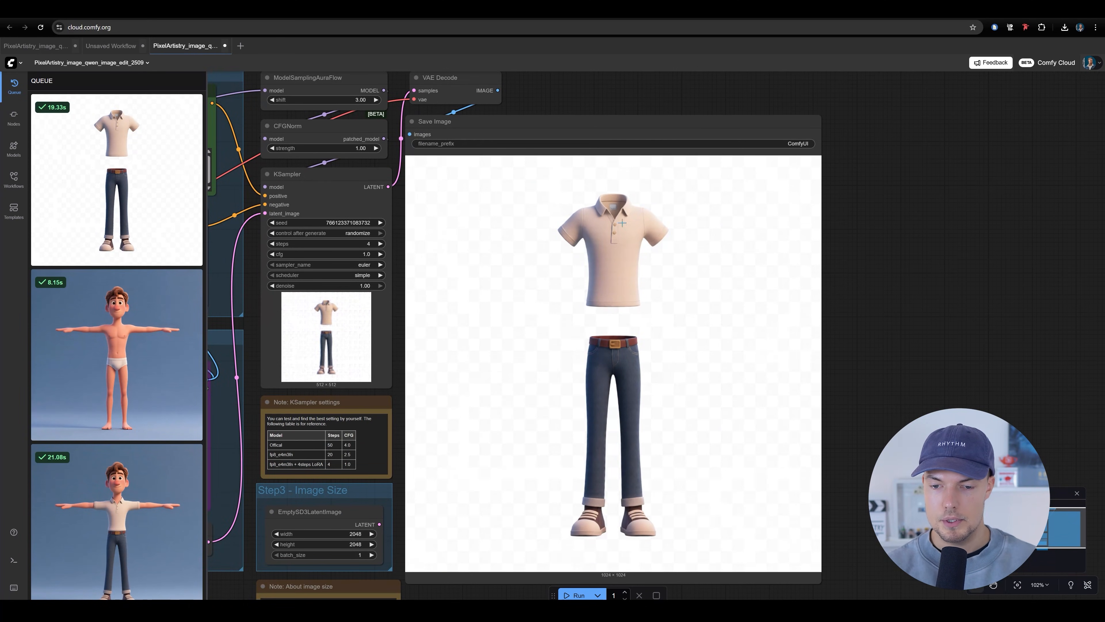
drag(615, 285, 620, 302)
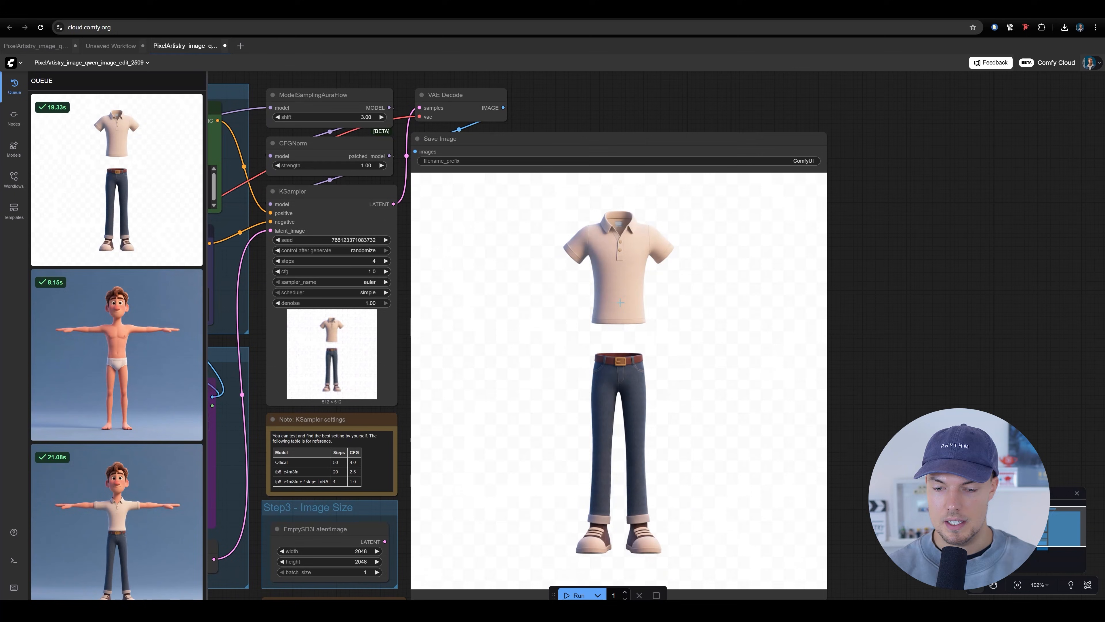
scroll(517, 338, down, 2)
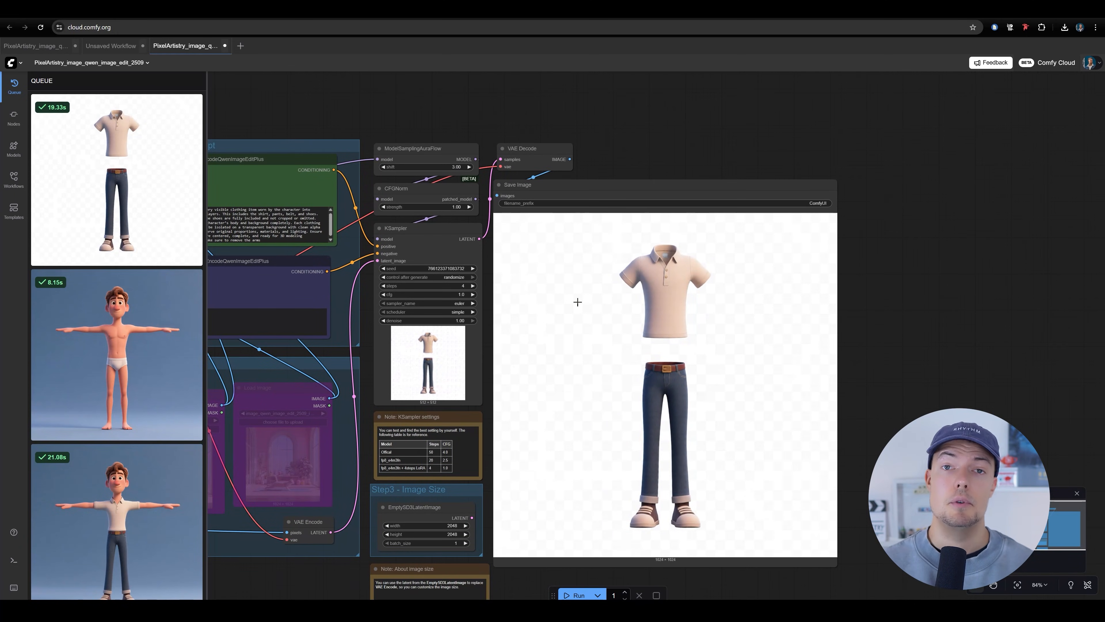
scroll(660, 321, up, 6)
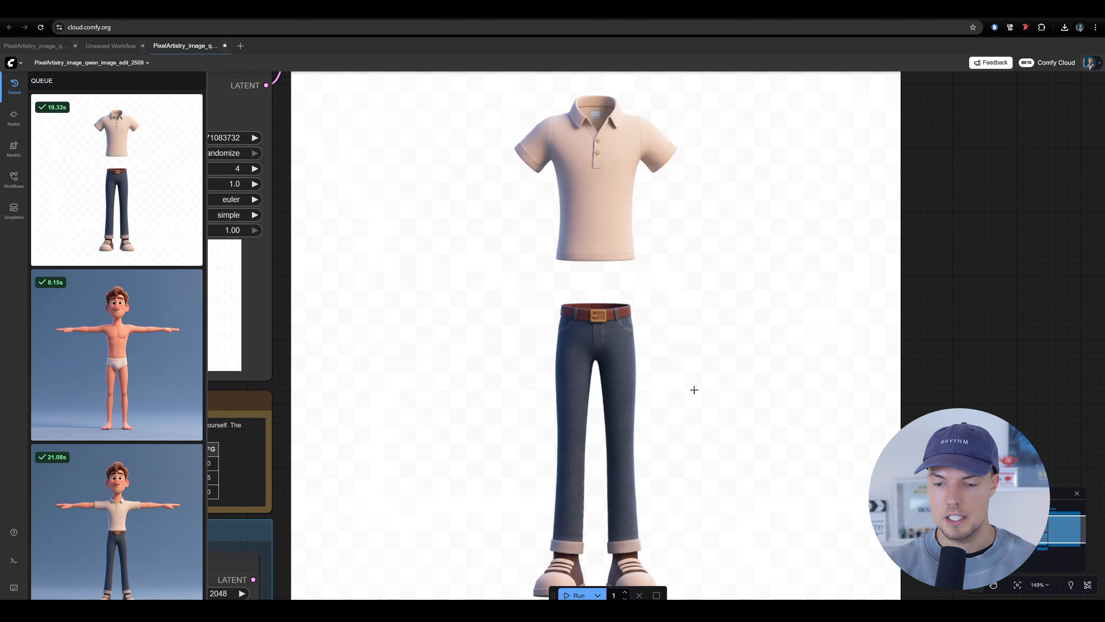
scroll(692, 361, down, 2)
scroll(654, 317, up, 7)
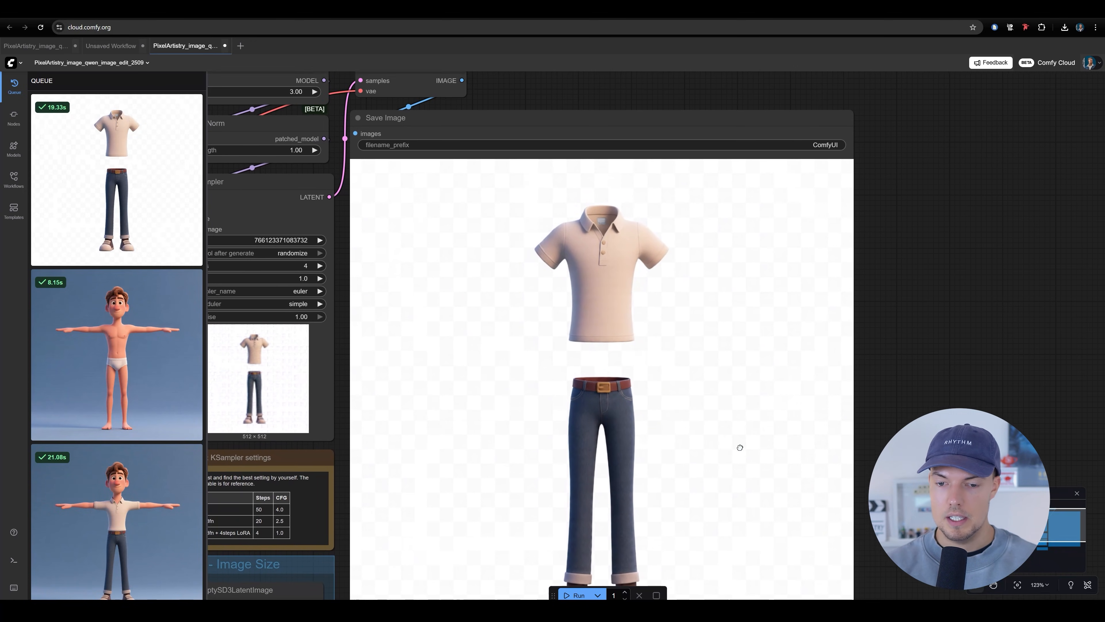
scroll(550, 267, down, 6)
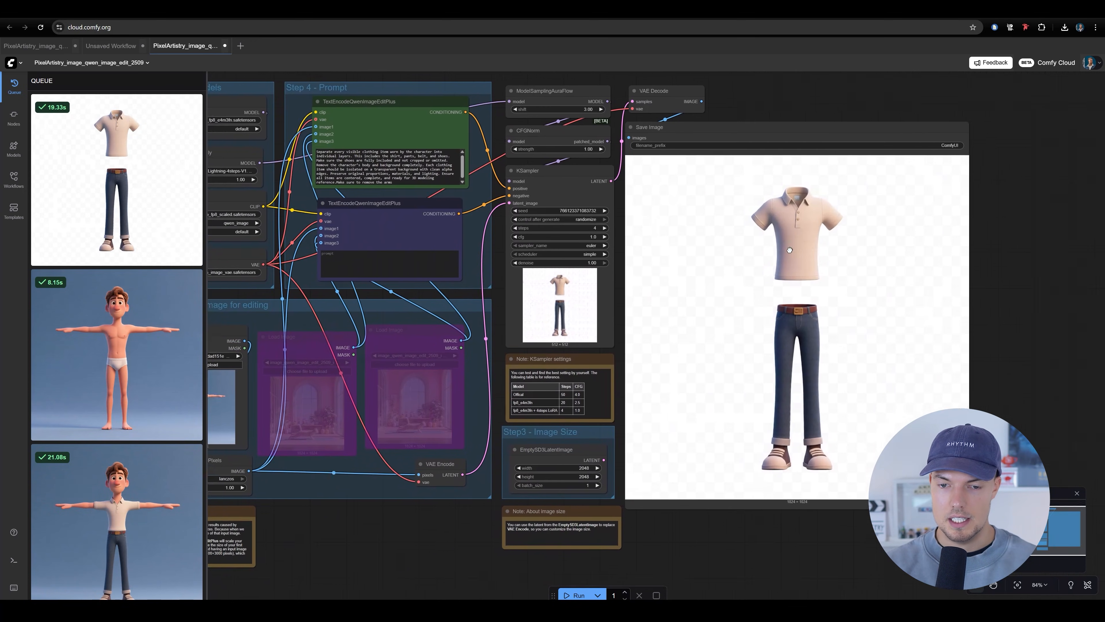
scroll(609, 233, up, 4)
drag(610, 233, 583, 226)
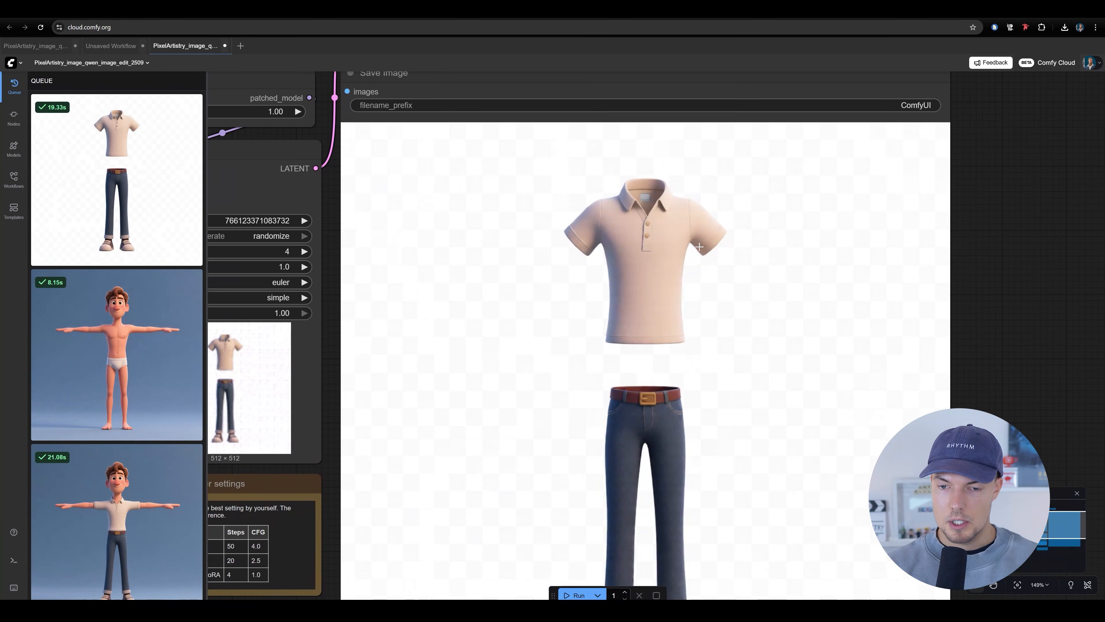
scroll(557, 241, down, 5)
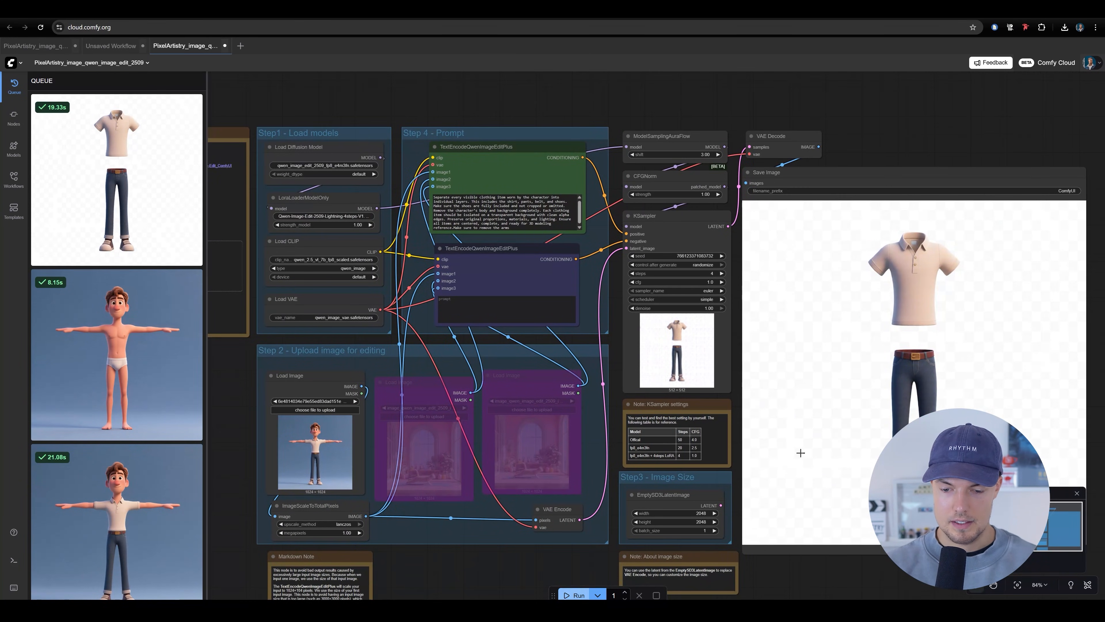
Run the workflow again with the same prompt for another clothing variation and inspect its shirt and belt
drag(935, 281, 724, 307)
scroll(729, 292, up, 8)
scroll(735, 305, down, 6)
scroll(667, 322, down, 3)
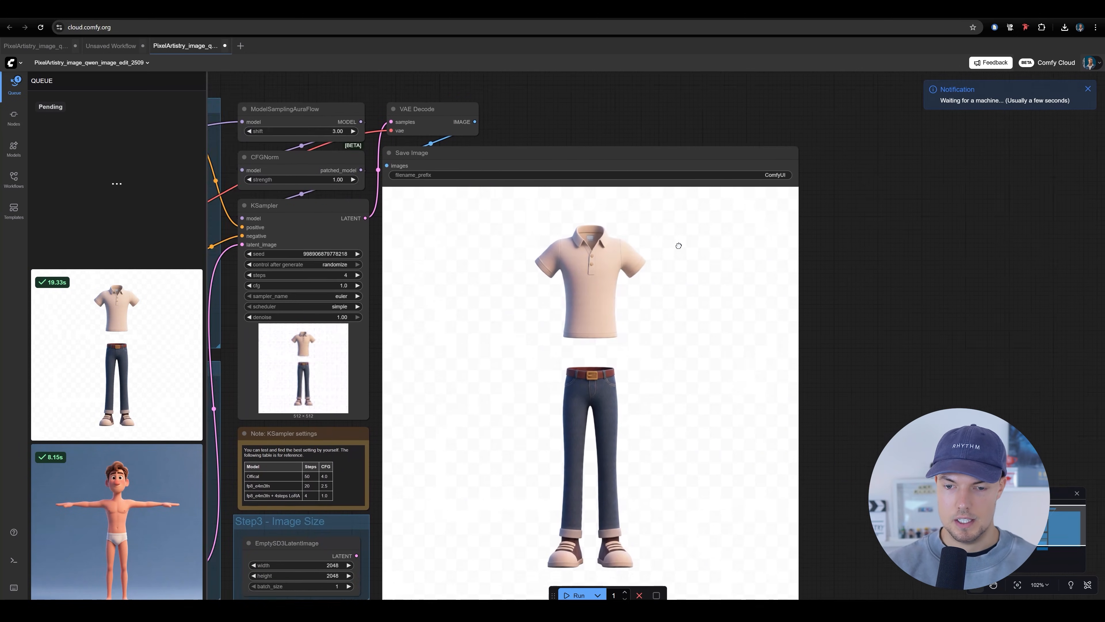
drag(648, 314, 614, 342)
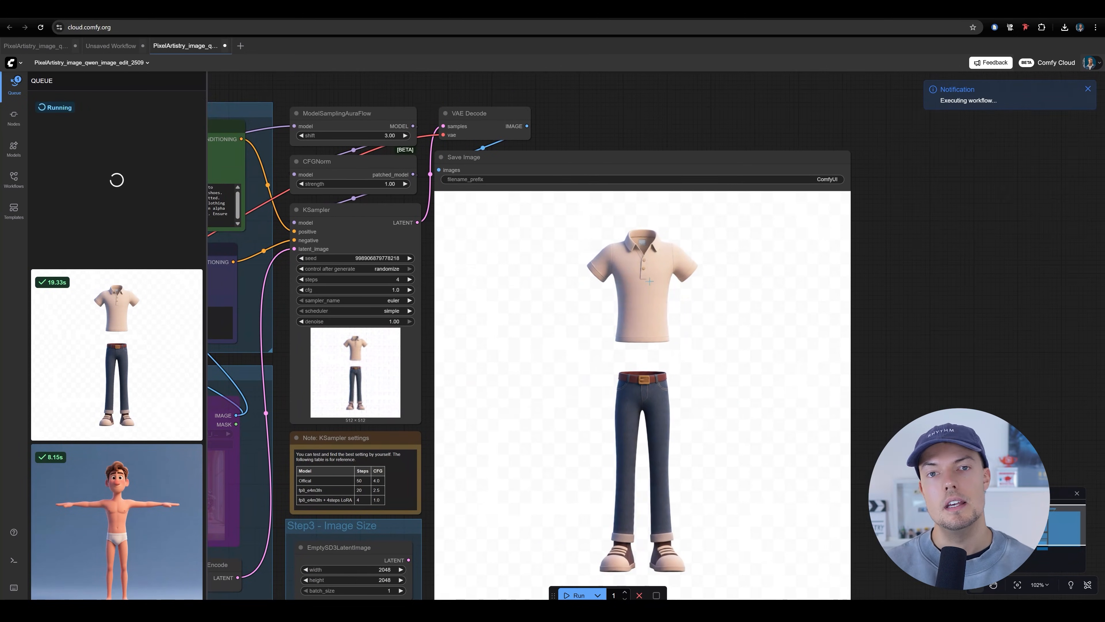
scroll(618, 305, up, 4)
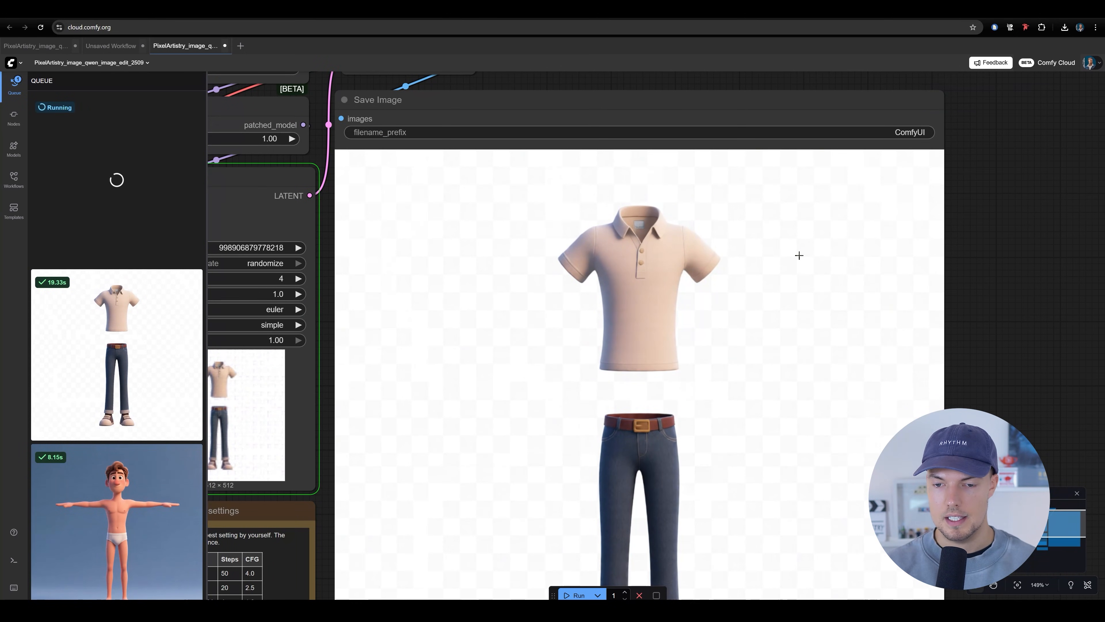
scroll(513, 299, down, 8)
drag(513, 298, 716, 291)
scroll(756, 333, up, 6)
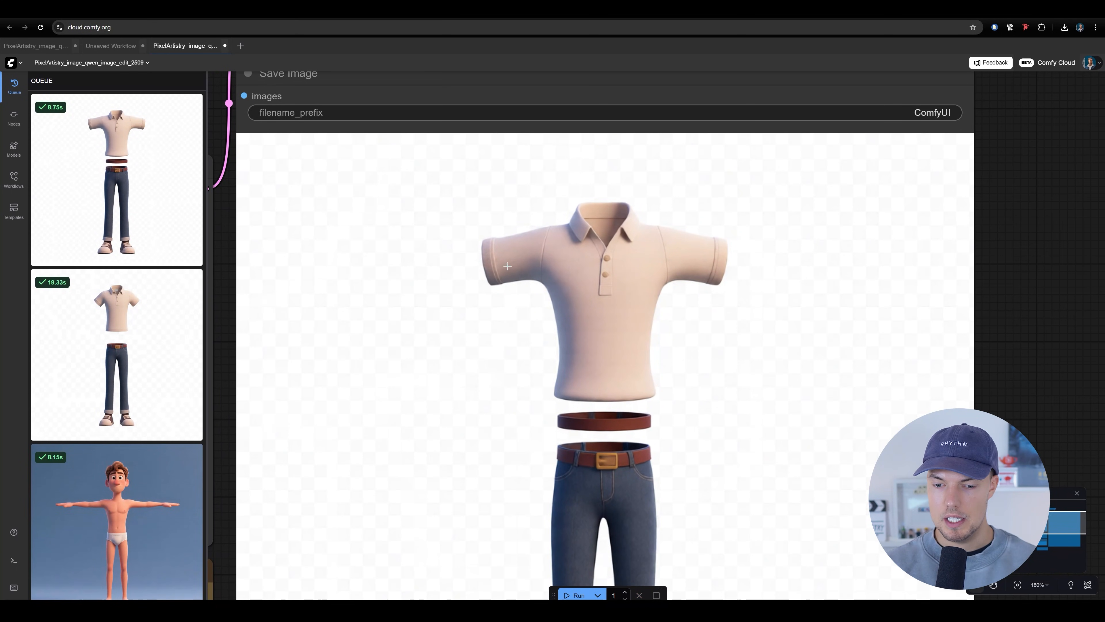
scroll(601, 261, down, 7)
scroll(568, 596, up, 1)
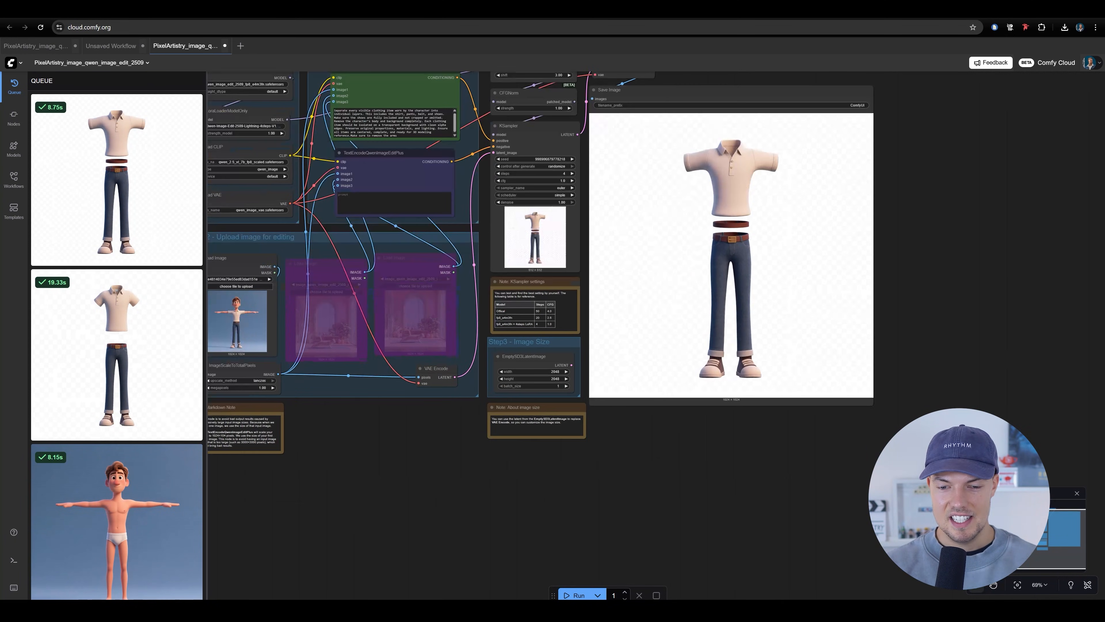
Generate a third variation of the separated clothing from the same T-pose image and prompt
drag(719, 418, 664, 546)
scroll(653, 337, up, 5)
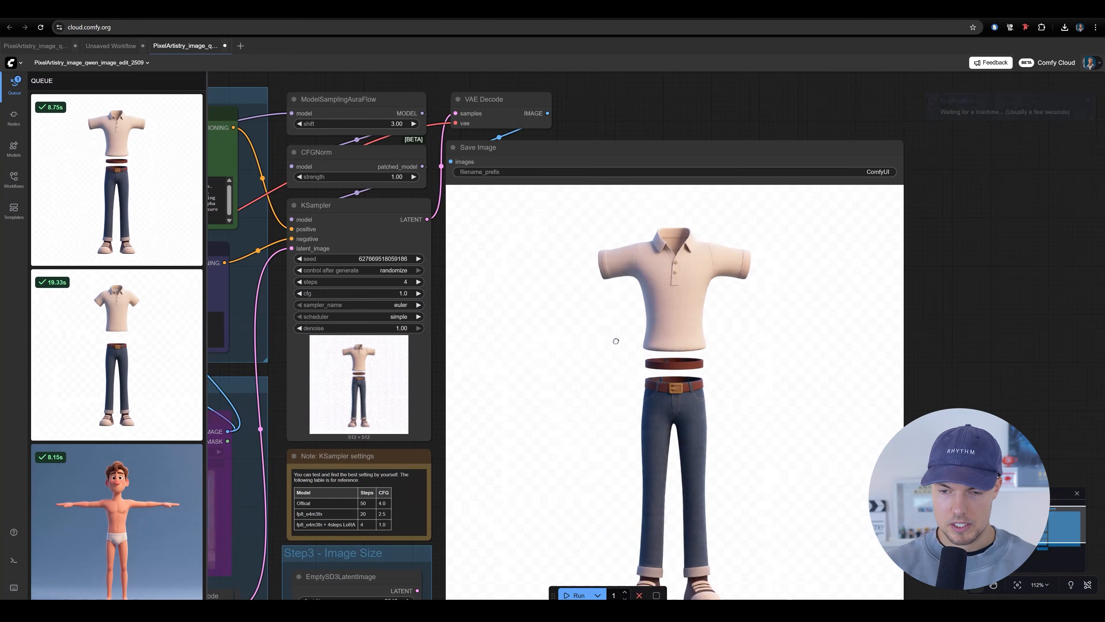
scroll(627, 341, down, 5)
drag(747, 311, 957, 271)
drag(464, 517, 580, 435)
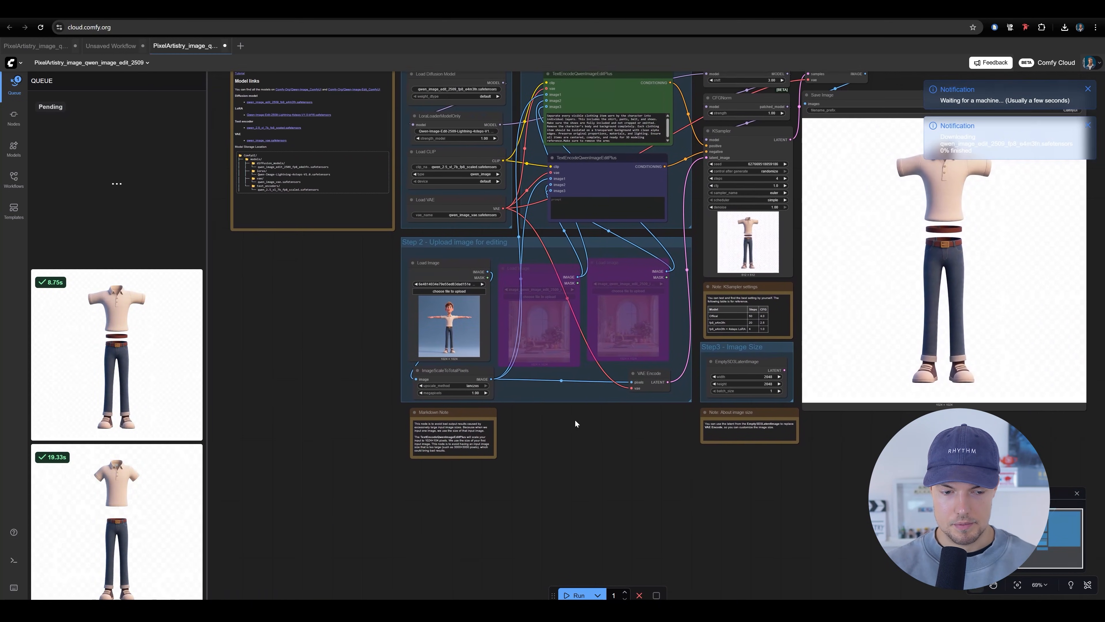
scroll(459, 304, up, 9)
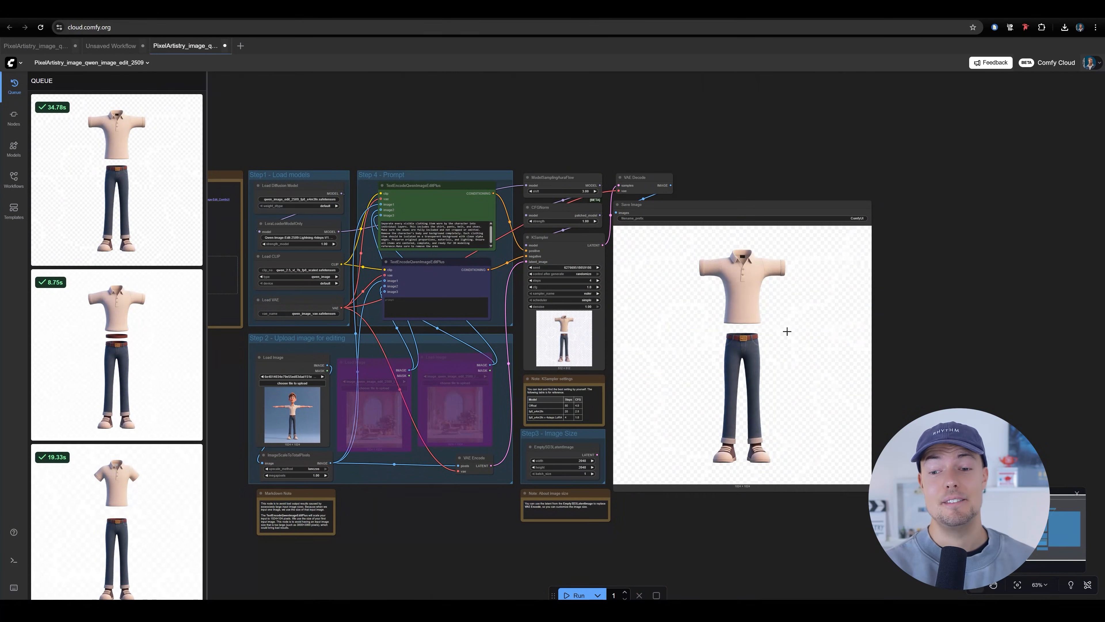
Examine the third clothing image, checking the T-pose shirt sleeves, belt, jeans and shoes, and compare it within the whole workflow
scroll(844, 245, up, 12)
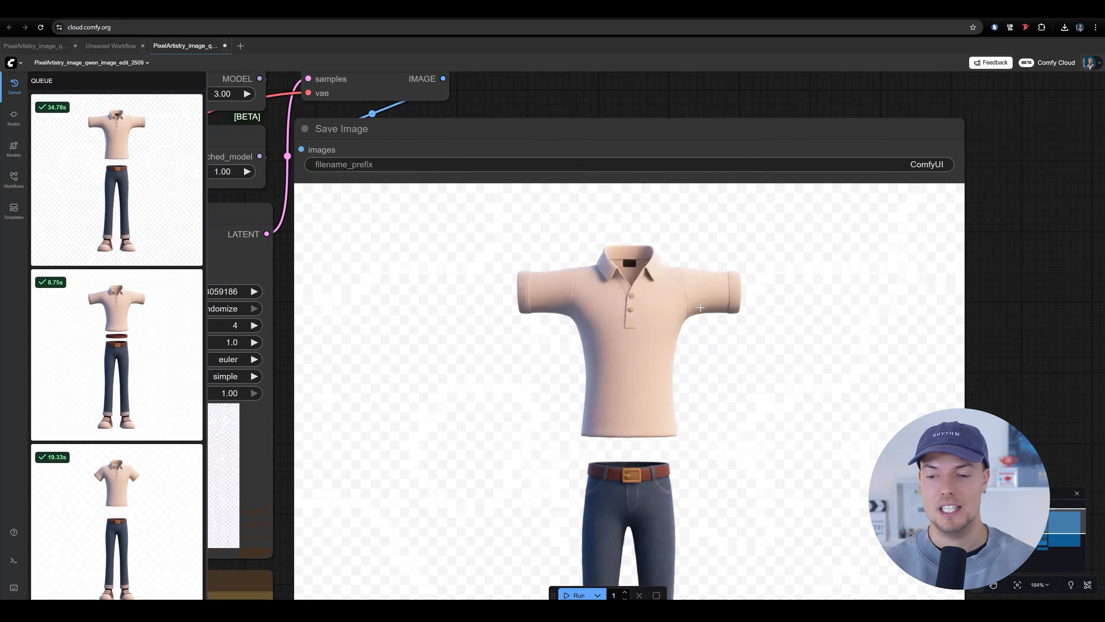
scroll(669, 300, down, 4)
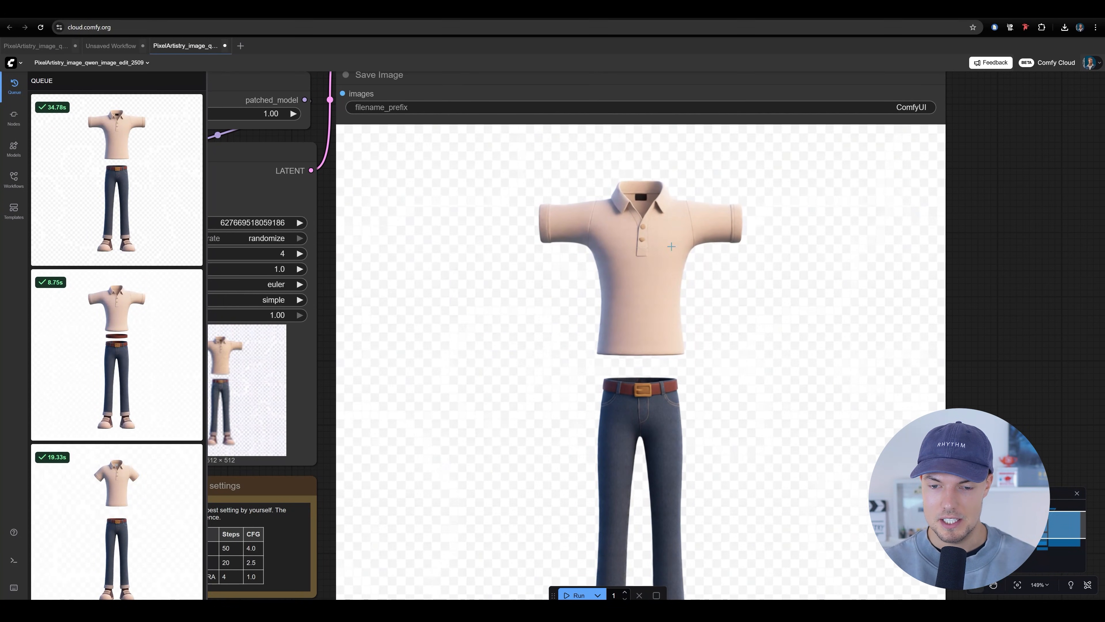
scroll(695, 239, down, 7)
drag(683, 302, 681, 363)
scroll(696, 391, up, 6)
scroll(696, 409, down, 5)
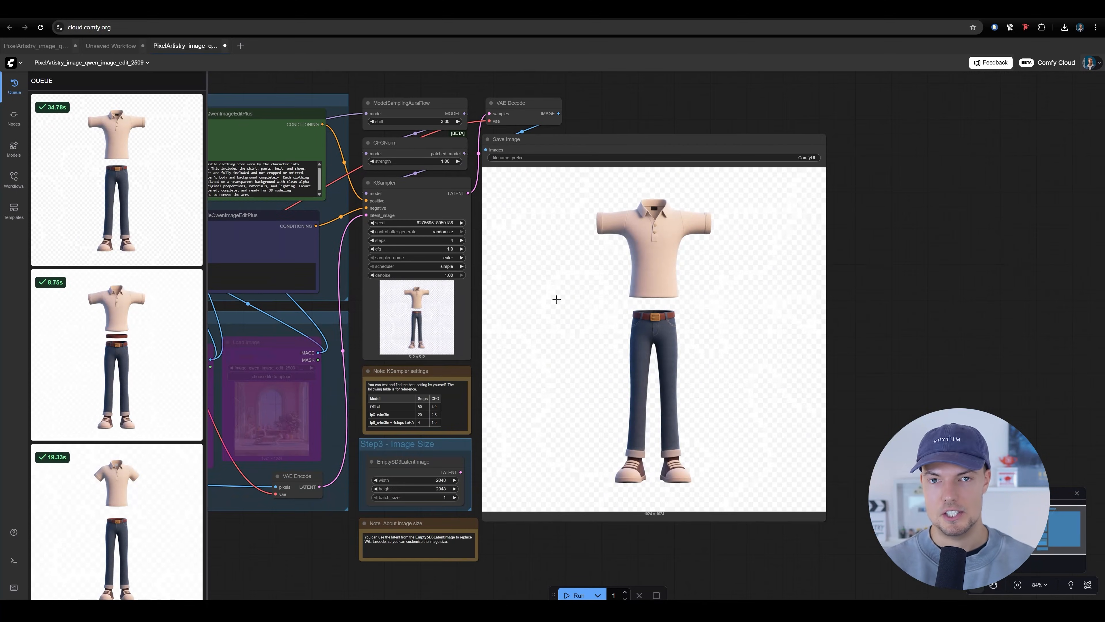
drag(703, 262, 701, 222)
scroll(490, 261, down, 5)
drag(521, 261, 613, 303)
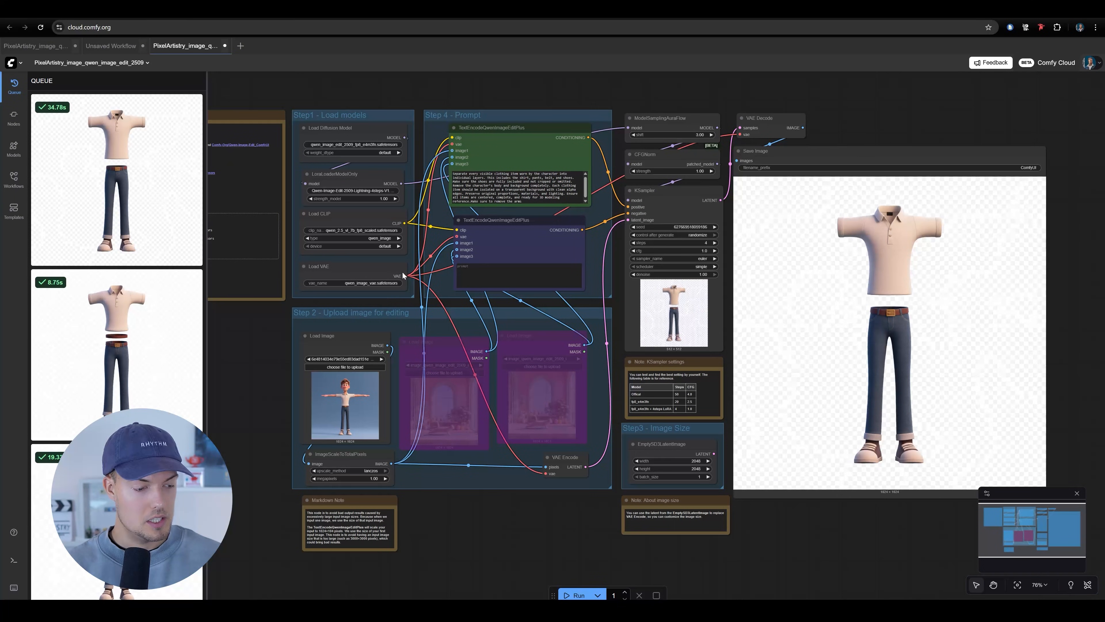
Upload the clothed T-pose image from the AI_image folder into the first Load Image node
scroll(427, 307, up, 5)
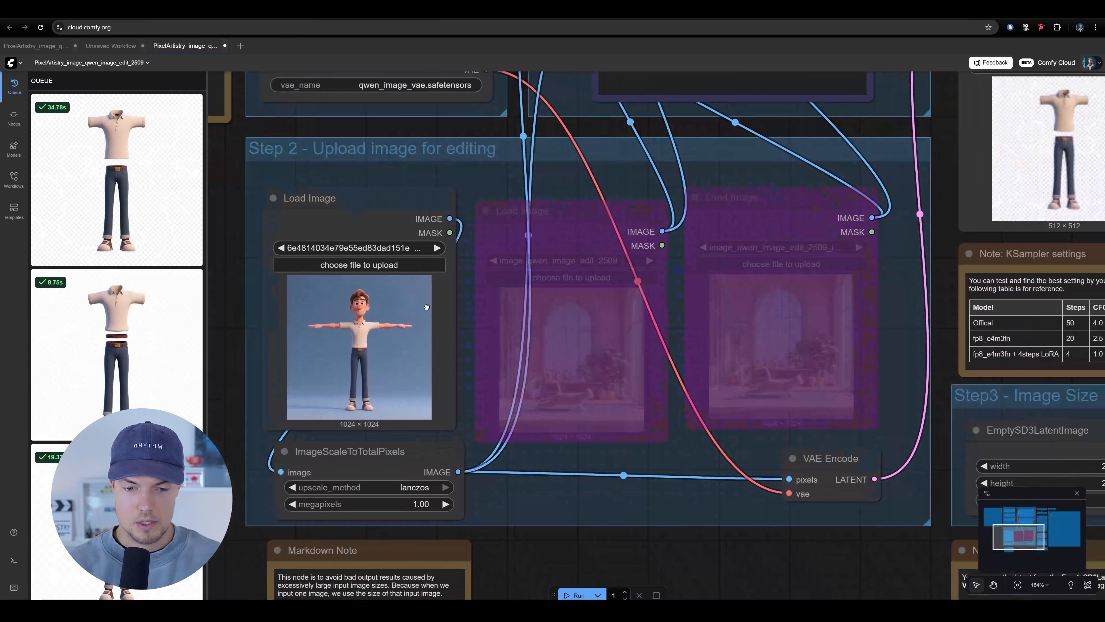
click(422, 265)
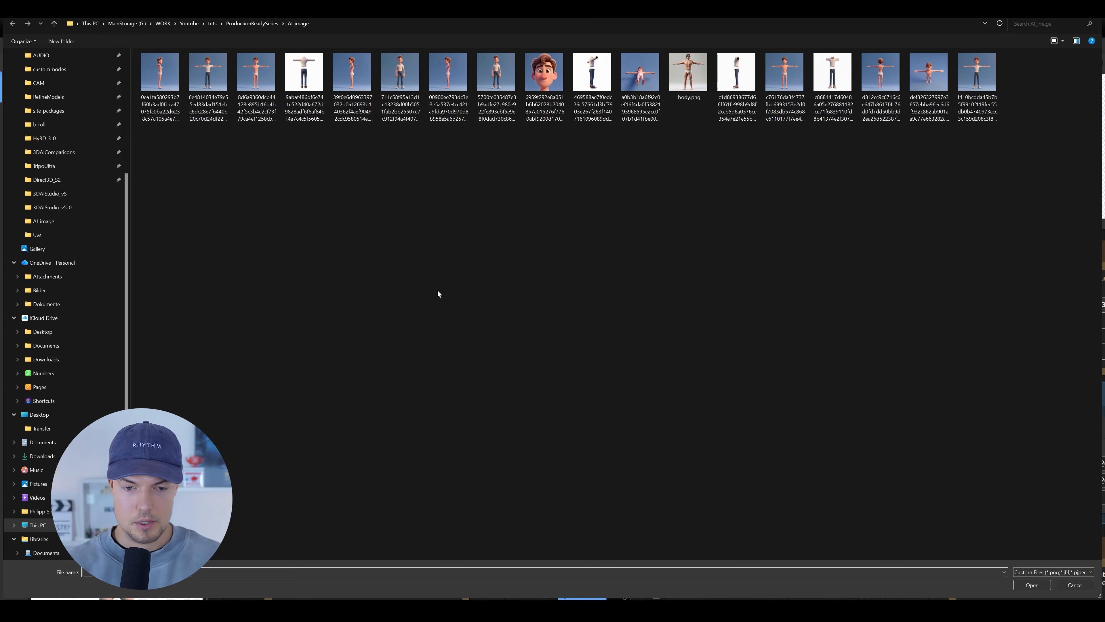
double_click(208, 73)
scroll(488, 253, up, 5)
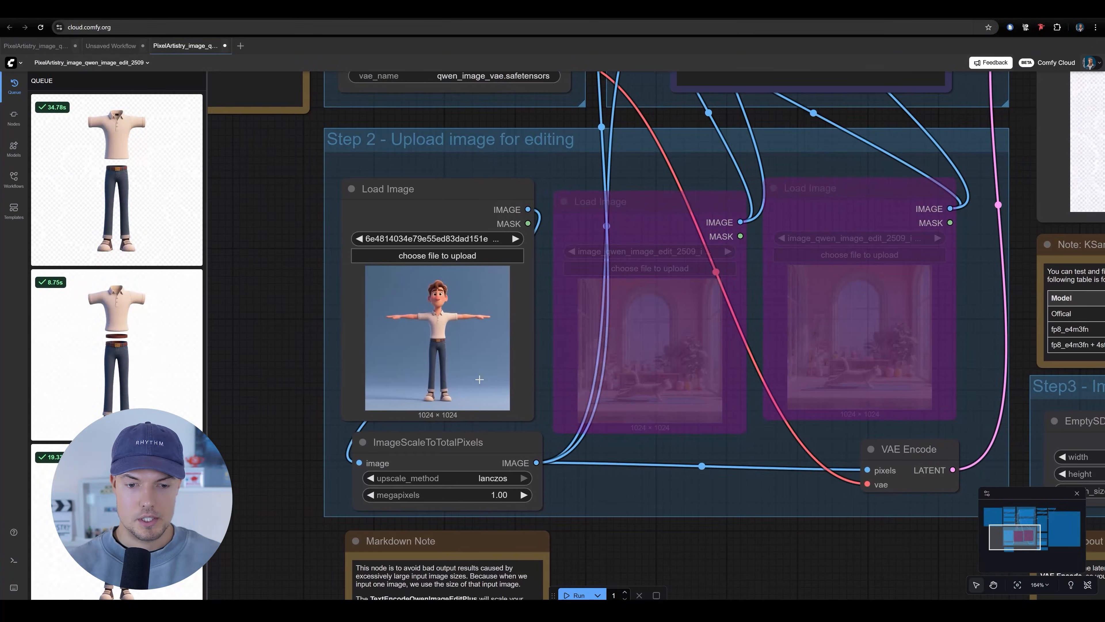
Load the T-pose body image in white underwear into the first Load Image node and view it up close
drag(536, 304, 508, 343)
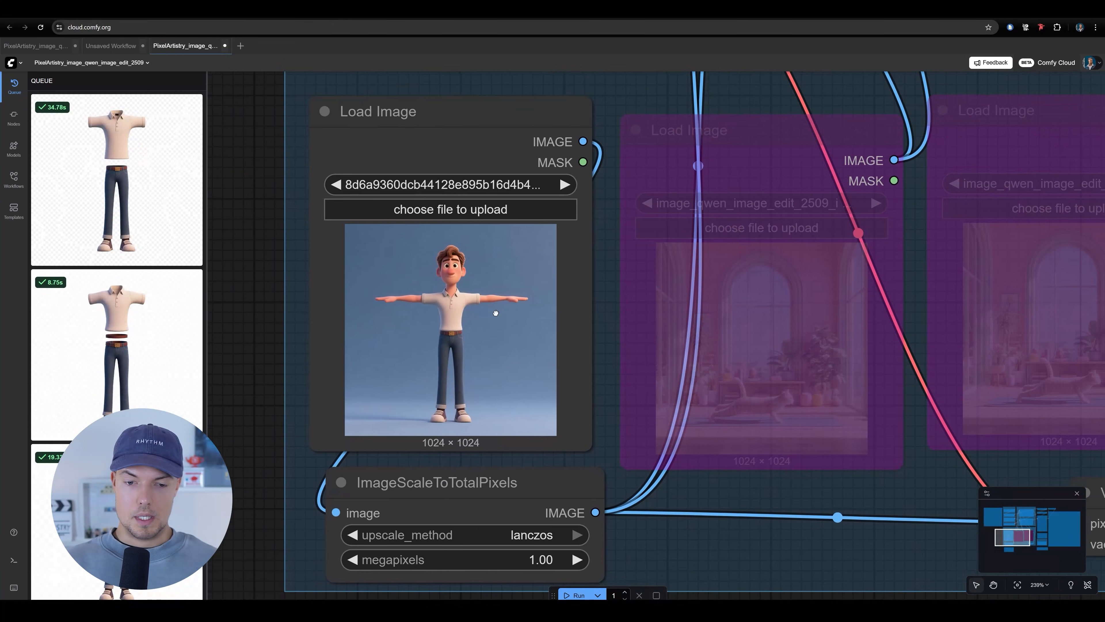
drag(496, 314, 467, 312)
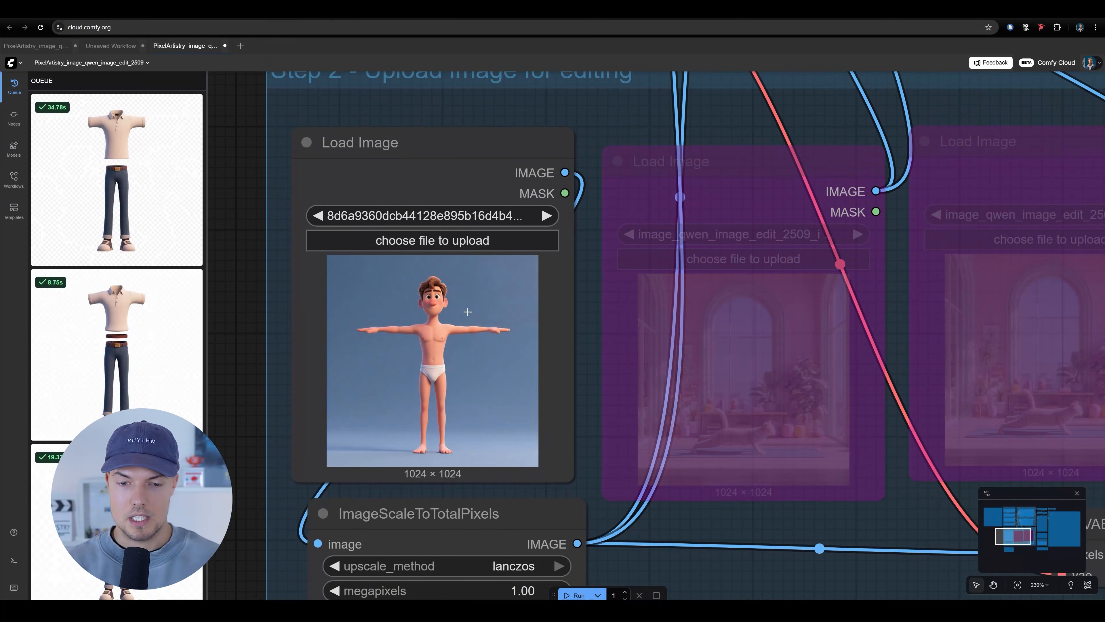
scroll(403, 326, up, 6)
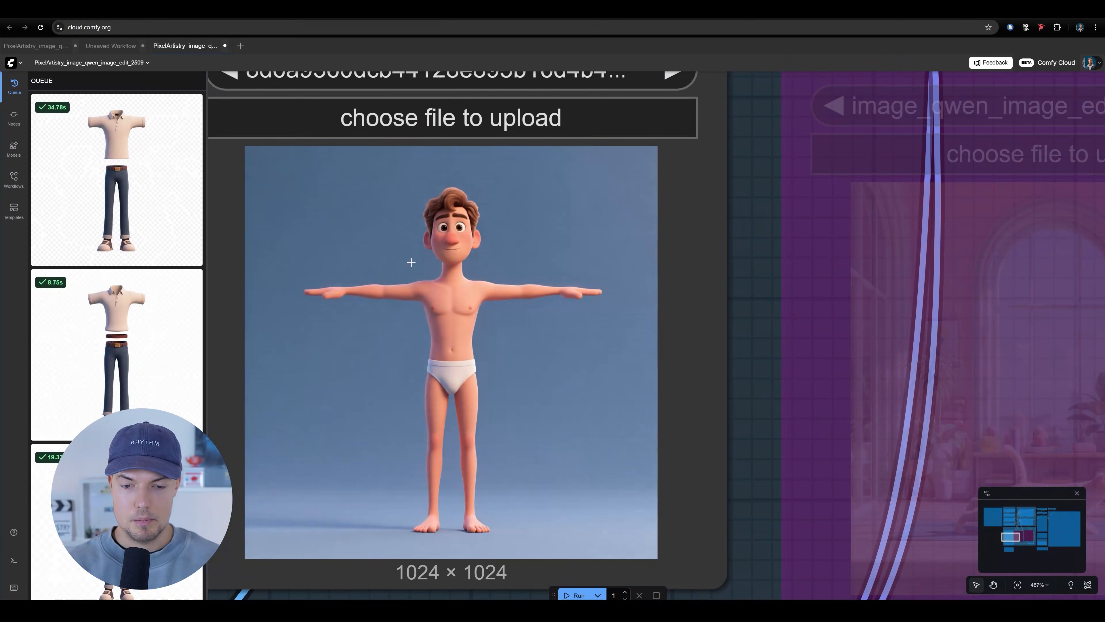
Examine the underwear T-pose body image in the first Load Image node and the image scaling node it feeds
scroll(624, 373, up, 3)
scroll(388, 287, down, 2)
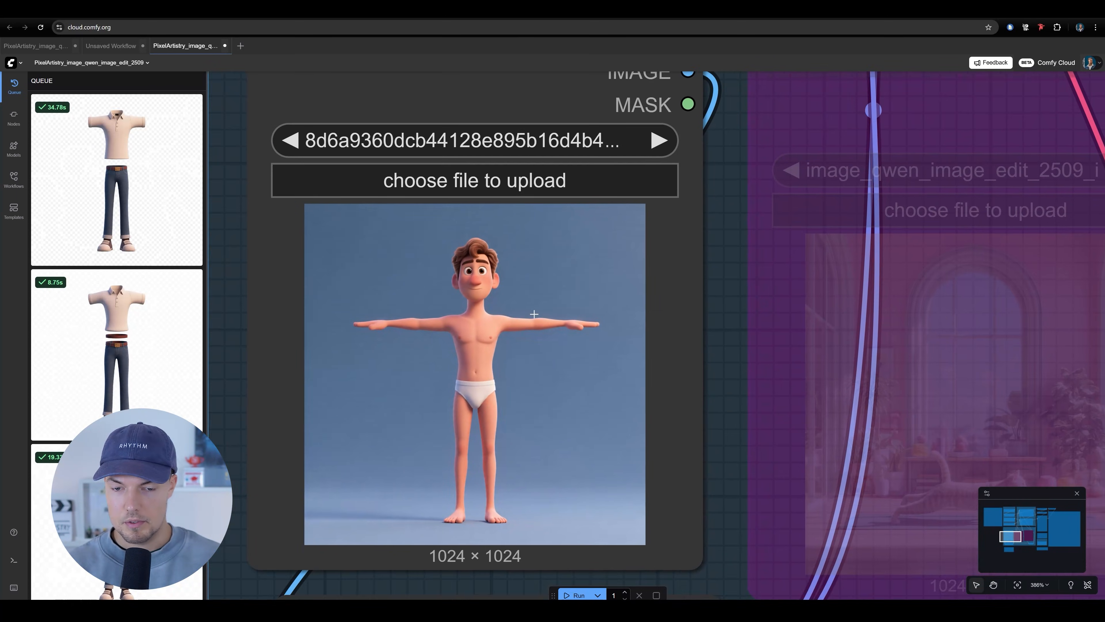
scroll(514, 332, down, 3)
scroll(496, 330, down, 3)
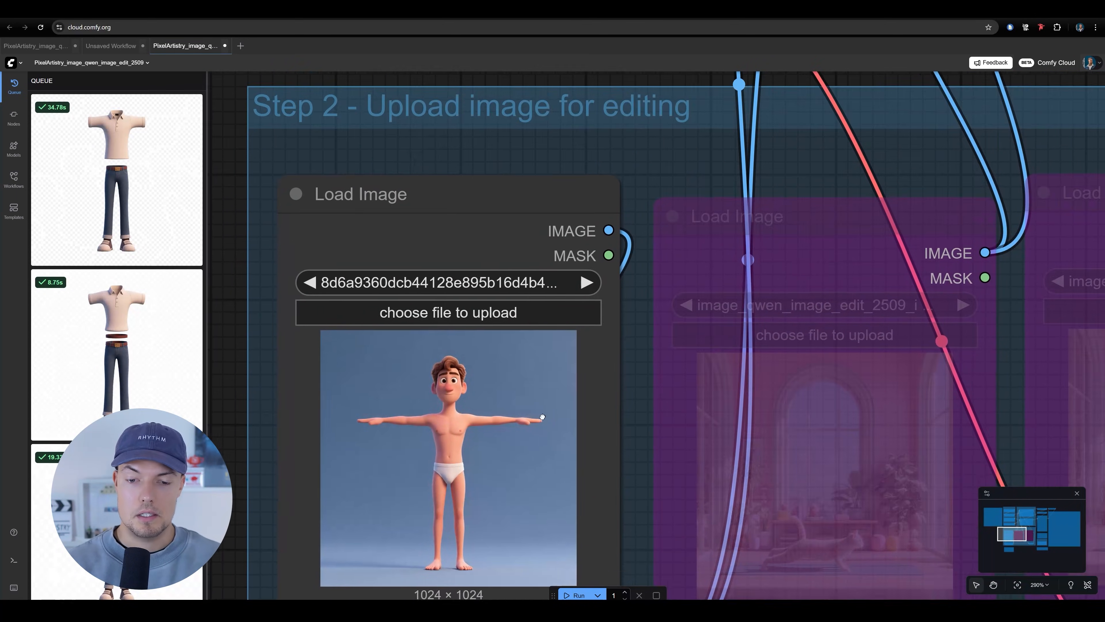
scroll(491, 330, down, 2)
drag(586, 320, 564, 324)
scroll(479, 349, down, 6)
scroll(483, 310, up, 6)
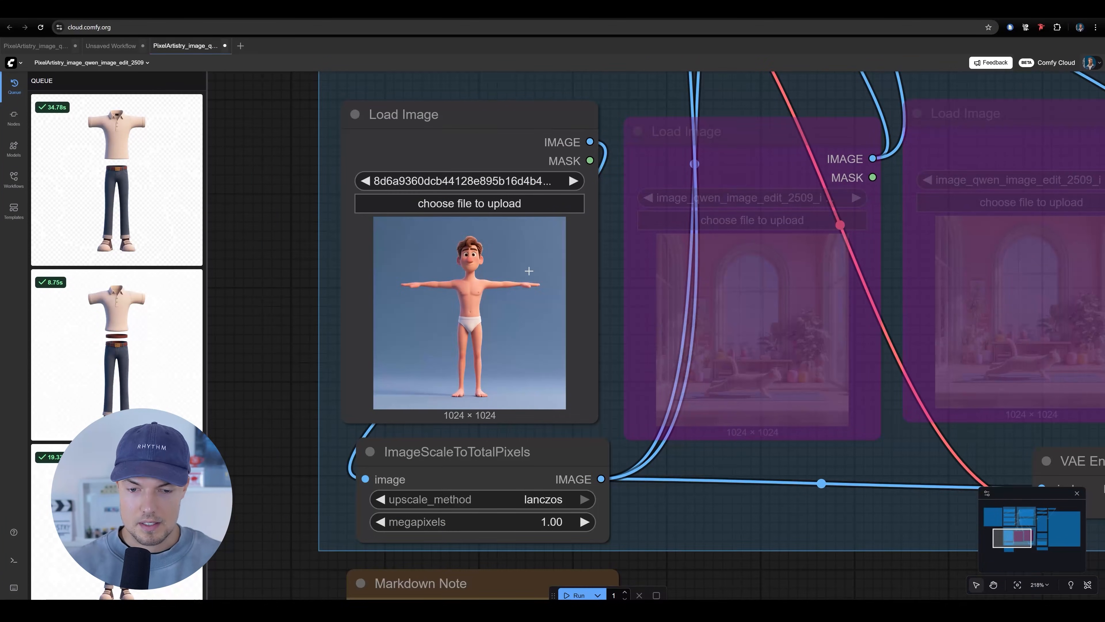
scroll(482, 280, down, 6)
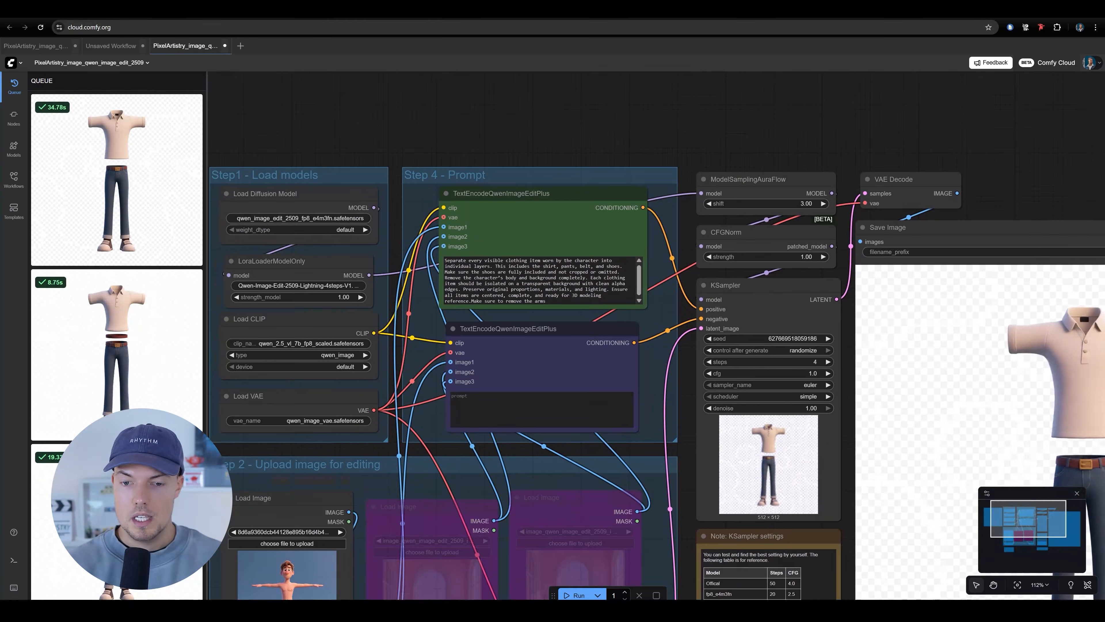
scroll(525, 272, up, 1)
Clear the clothing-separation text from the positive TextEncodeQwenImageEditPlus prompt and hide the queue
drag(522, 269, 564, 264)
click(565, 272)
key(ctrl+a)
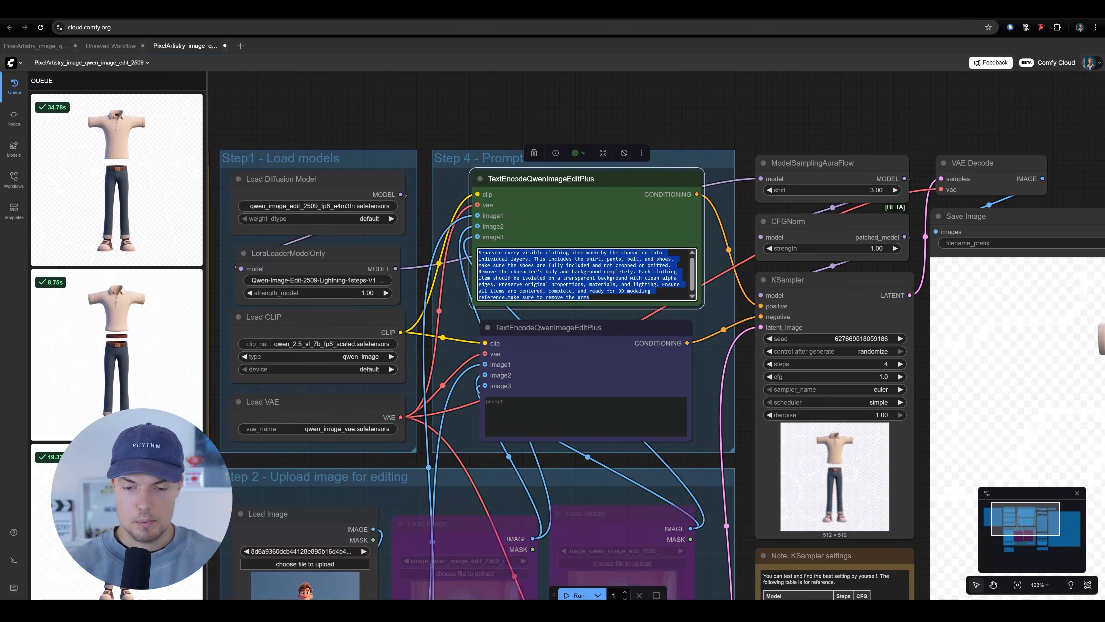
key(BackSpace)
click(19, 89)
Enter "side view" as the positive prompt and run the workflow on the T-pose body image
drag(372, 236, 334, 259)
scroll(679, 320, up, 3)
click(548, 270)
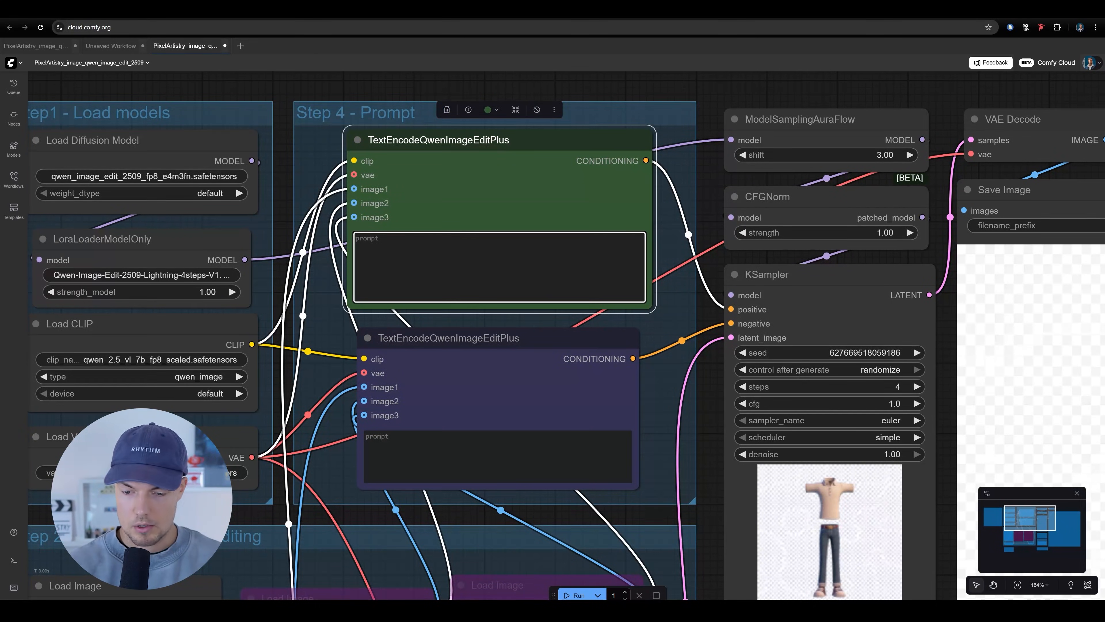
drag(675, 294, 689, 358)
scroll(577, 219, down, 4)
drag(601, 302, 546, 210)
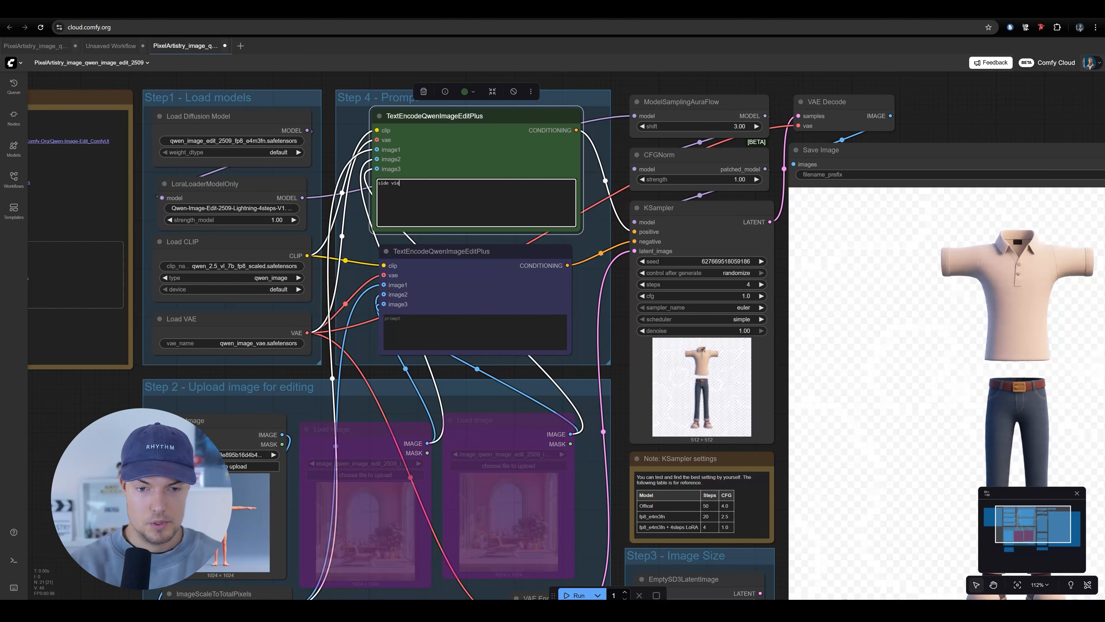
drag(603, 77, 621, 144)
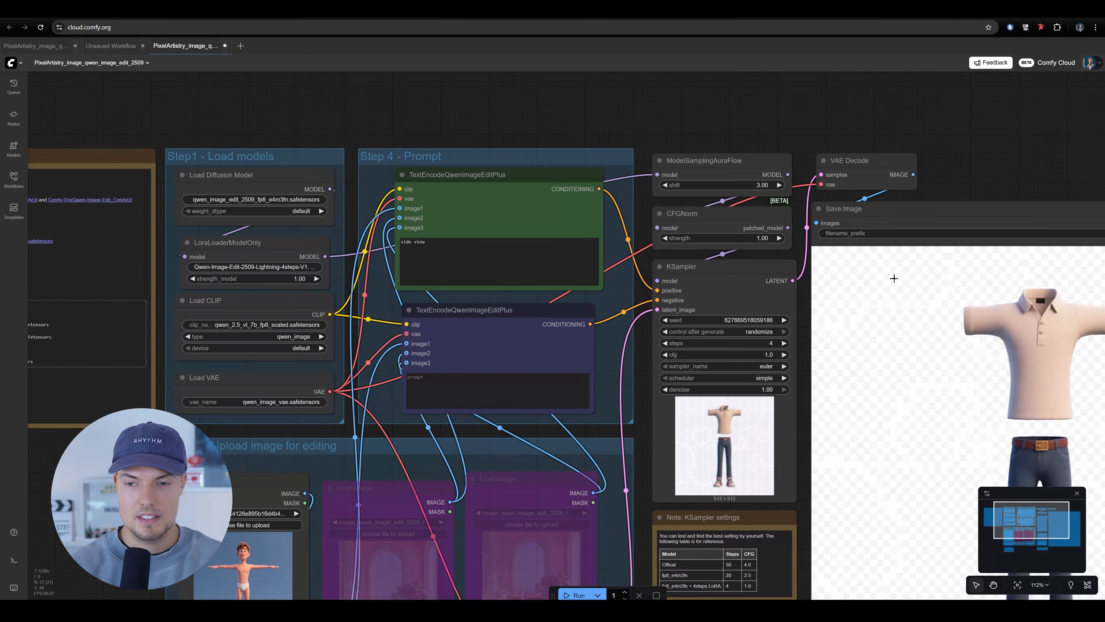
click(570, 596)
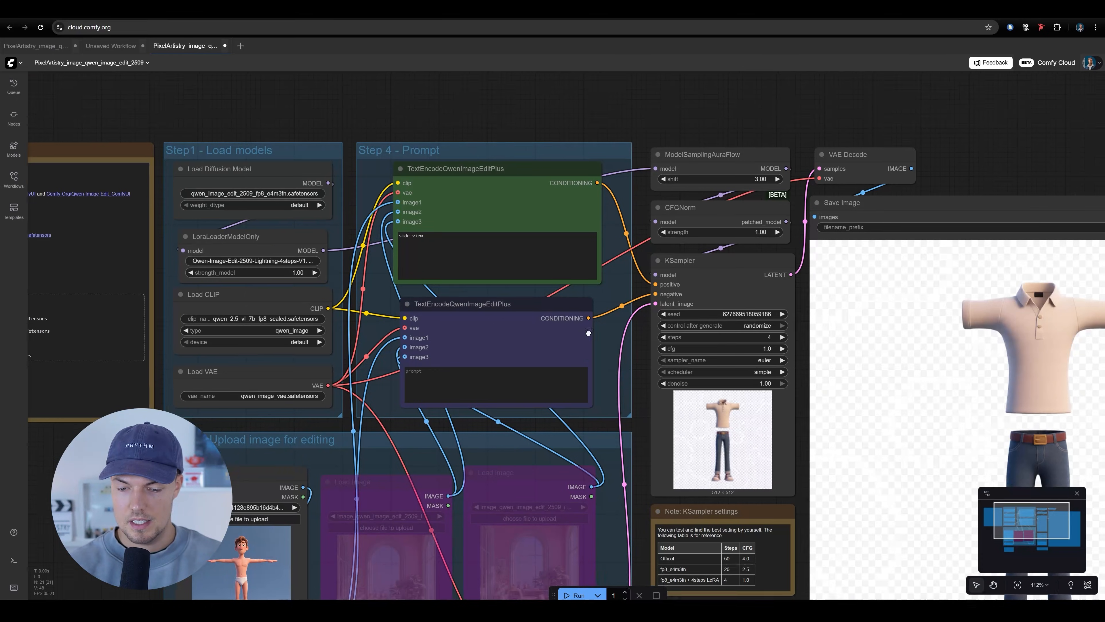
scroll(595, 336, down, 5)
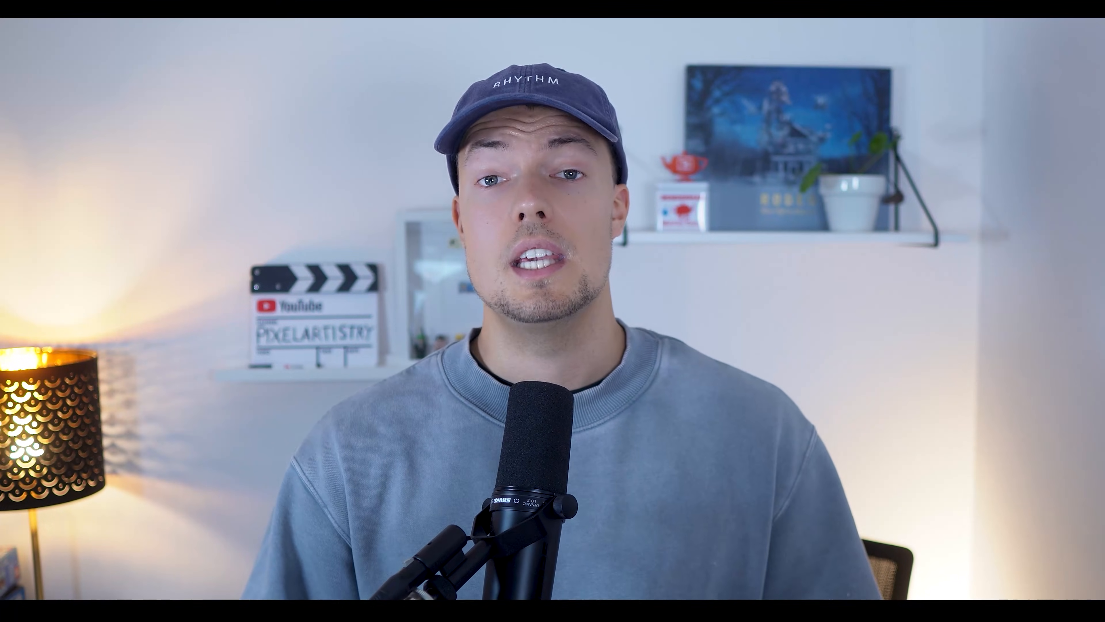
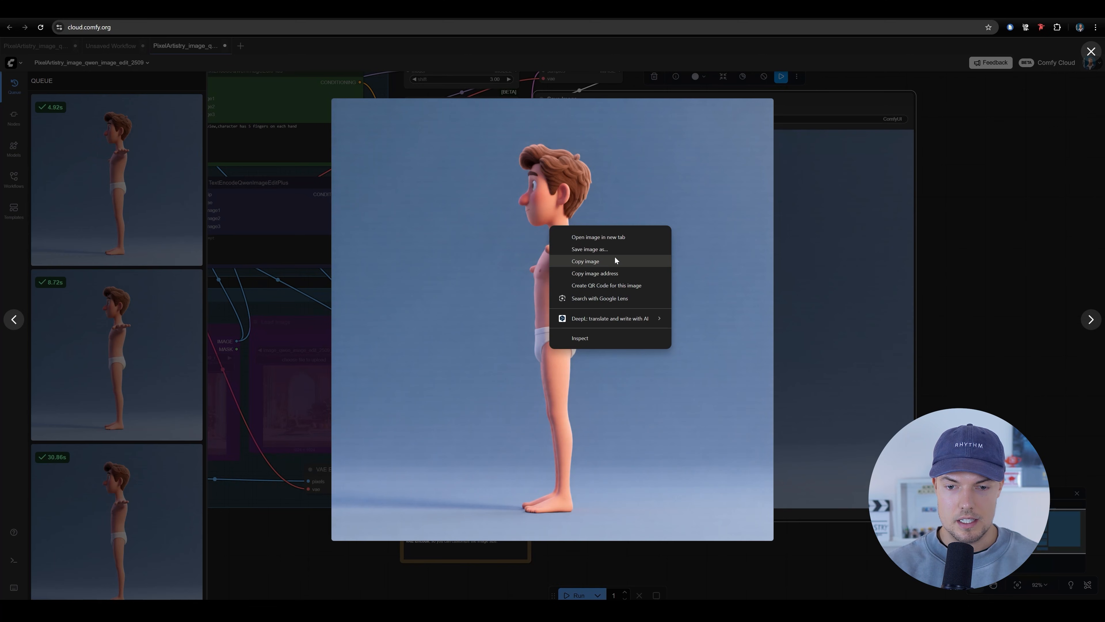
Load the copied T-pose side-view image into the first Load Image node as the new input
scroll(471, 275, up, 5)
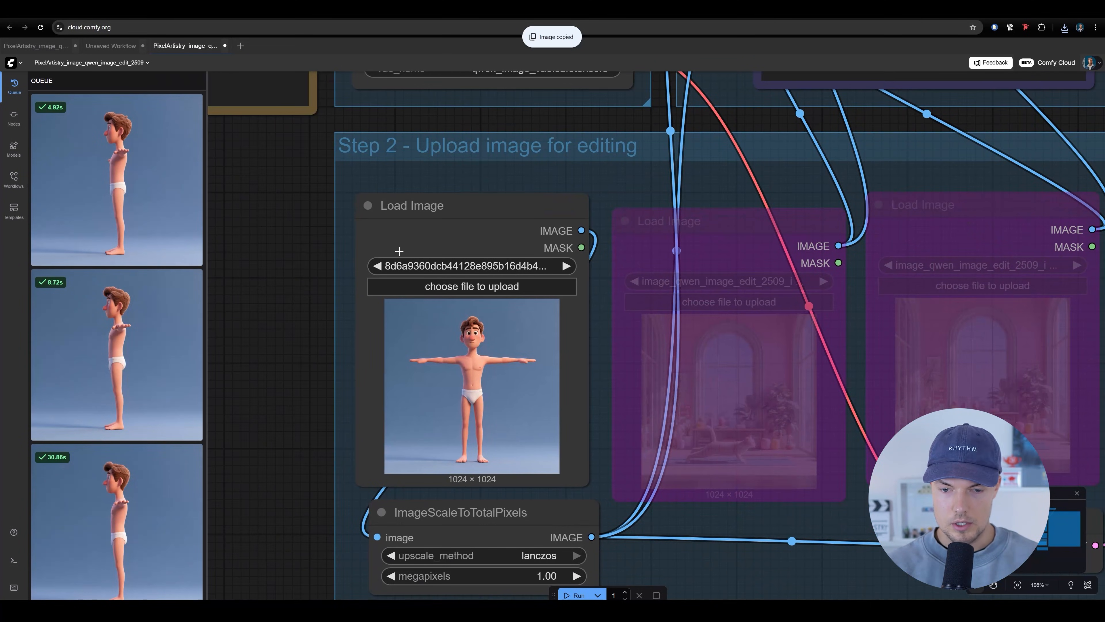
click(471, 291)
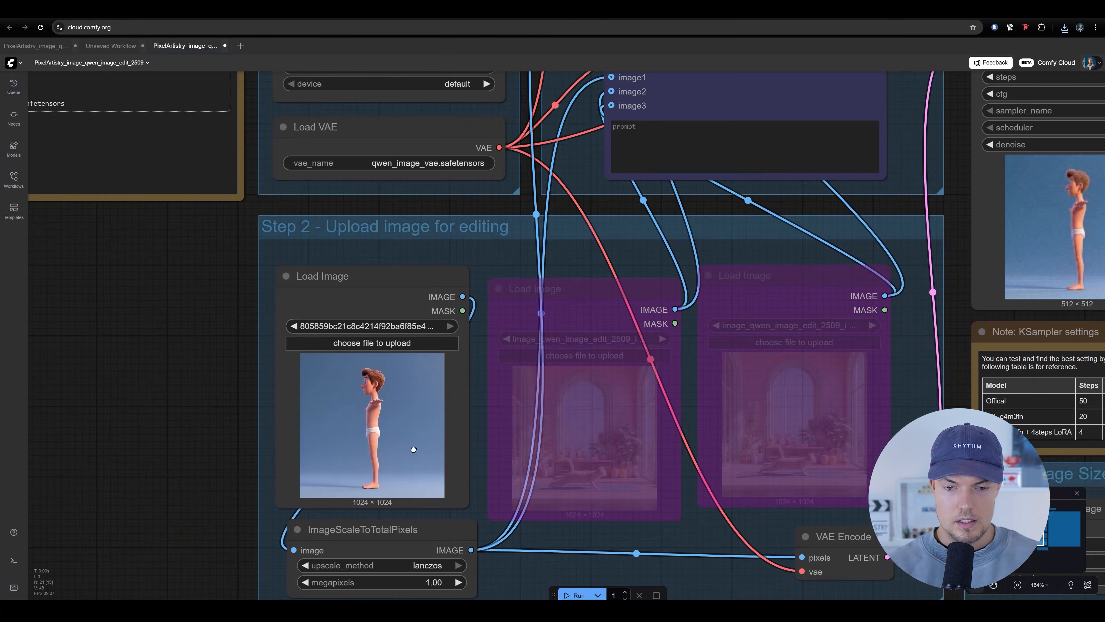
scroll(414, 449, down, 7)
Enter "back view" as the positive prompt and run the workflow on the side-view image
scroll(586, 283, up, 7)
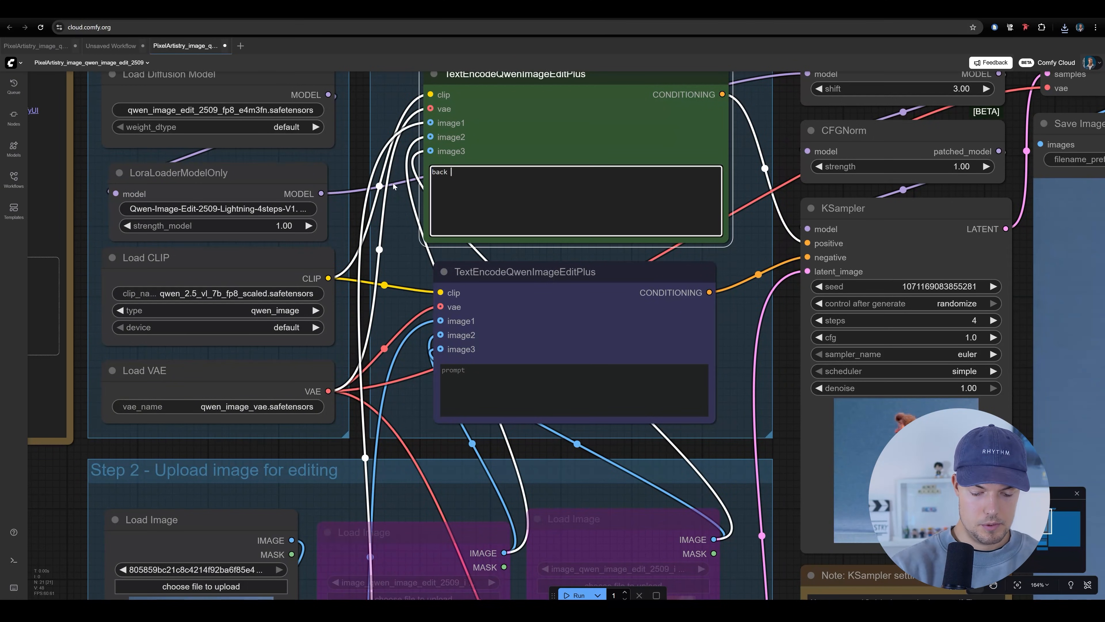
scroll(481, 207, down, 10)
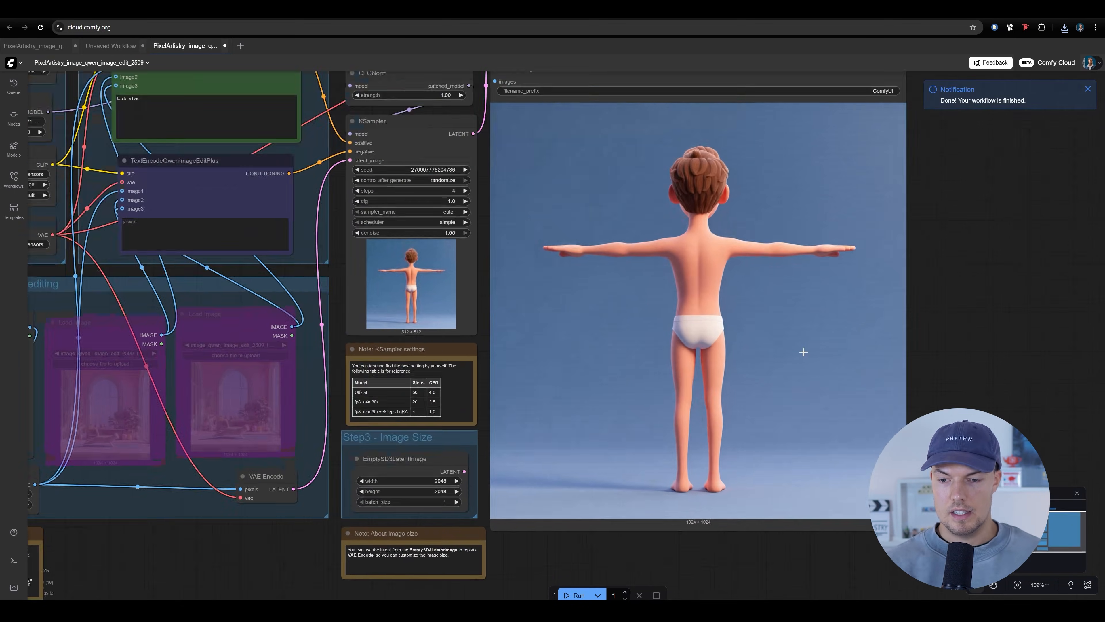
scroll(801, 353, down, 3)
scroll(840, 307, up, 2)
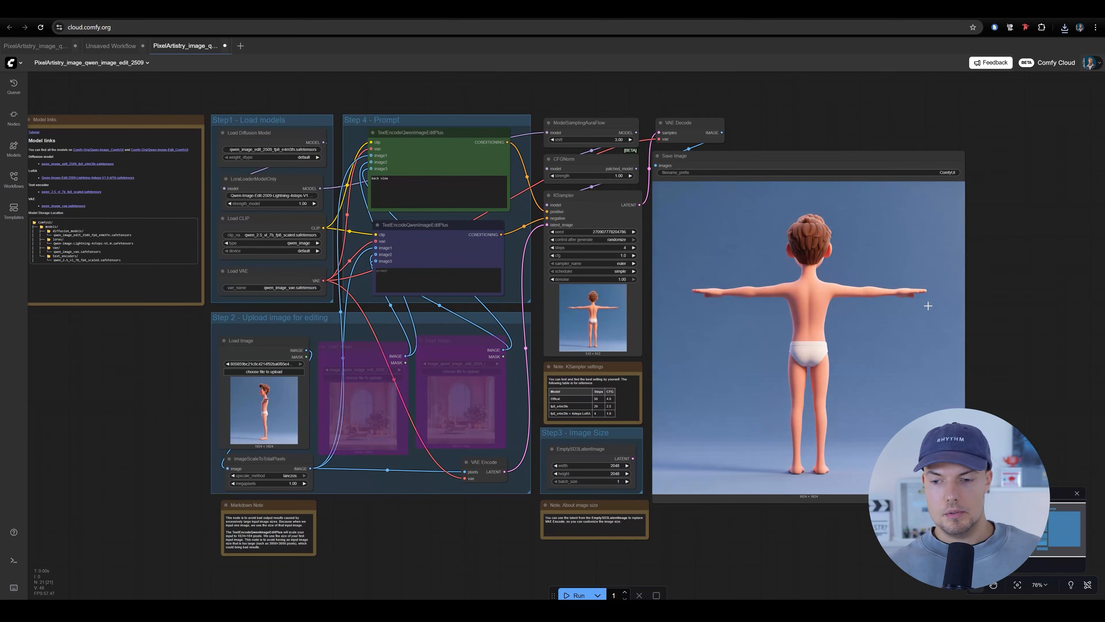
Save the generated back-view image from the queue and load it into the first Load Image node
click(14, 86)
click(123, 177)
right_click(599, 266)
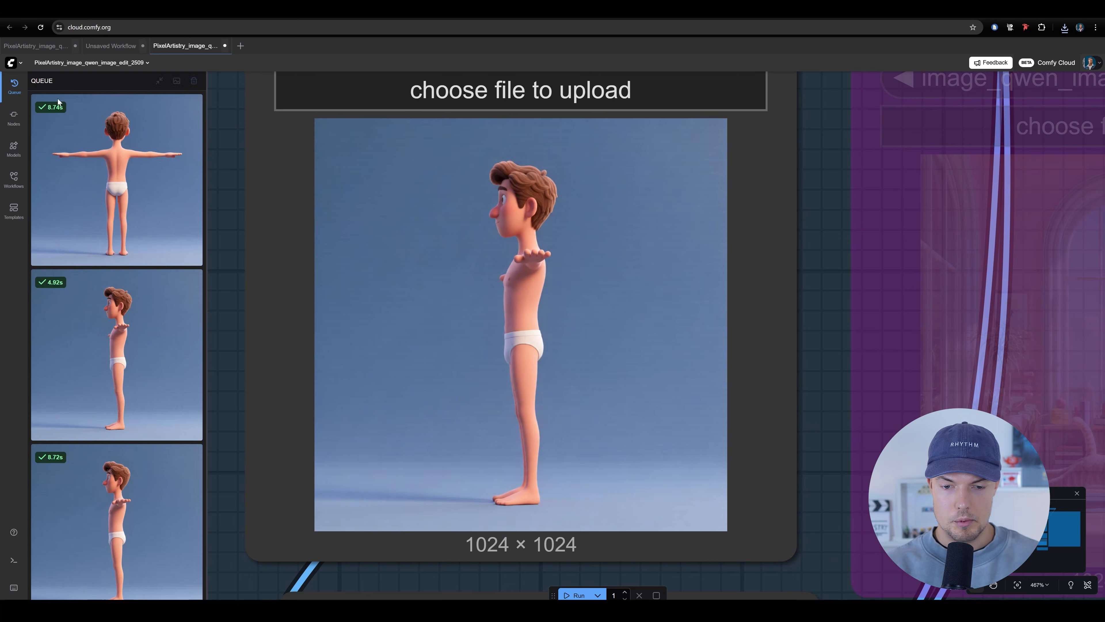
click(13, 90)
scroll(589, 340, down, 5)
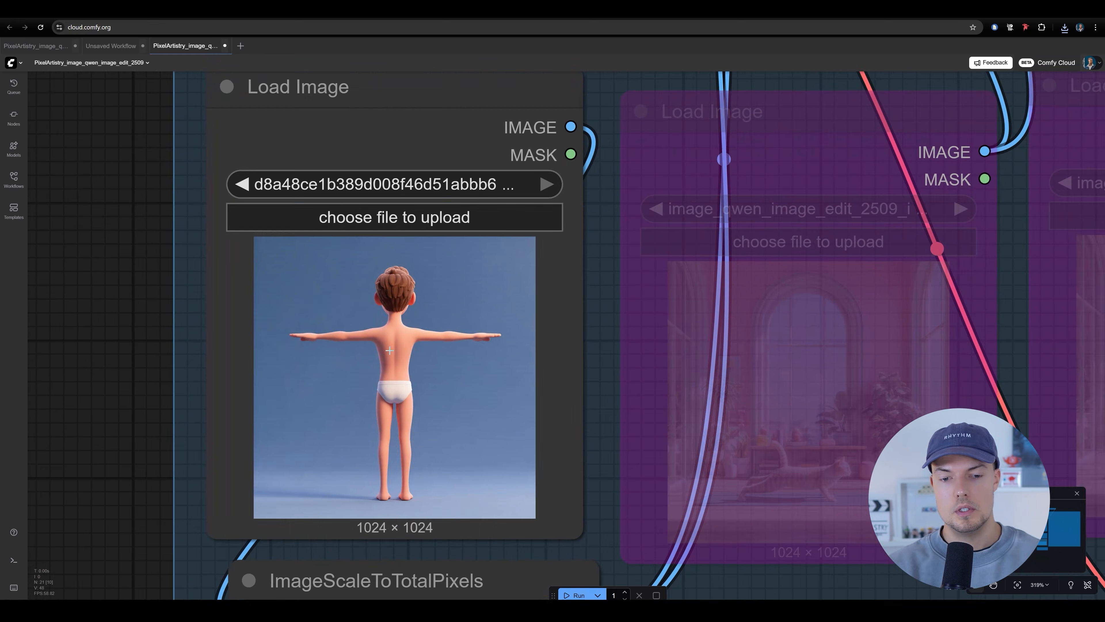
Examine the back-view body image in the first Load Image node and the prompt nodes above it
scroll(391, 304, up, 3)
scroll(426, 326, down, 2)
scroll(349, 367, down, 6)
drag(426, 327, 353, 472)
drag(555, 343, 293, 523)
drag(468, 238, 510, 311)
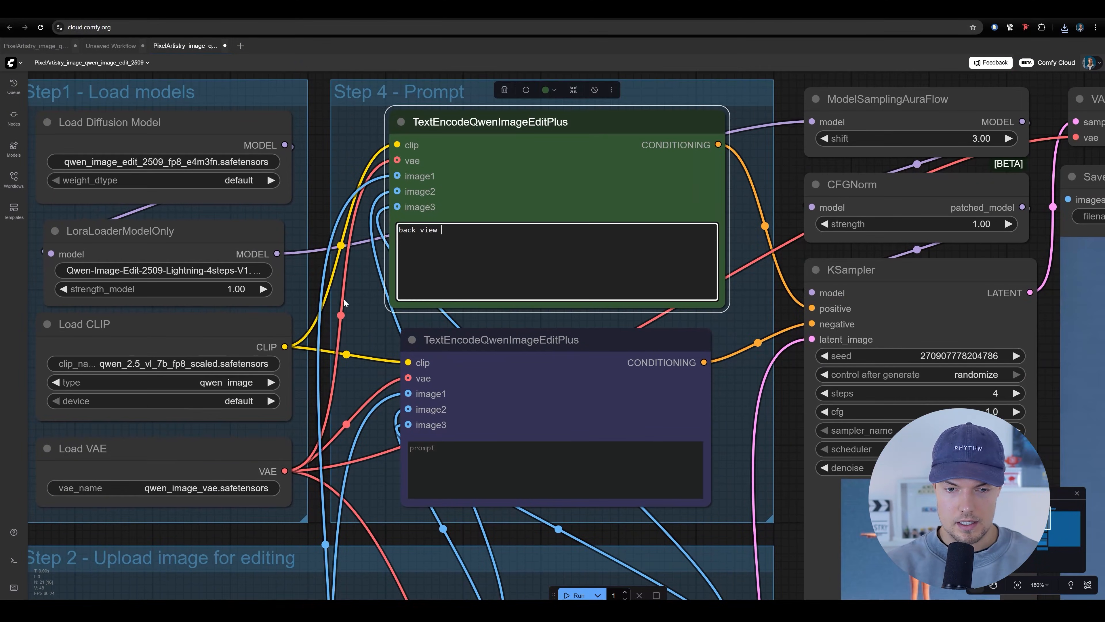
scroll(343, 299, down, 3)
drag(343, 299, 447, 159)
drag(341, 519, 341, 397)
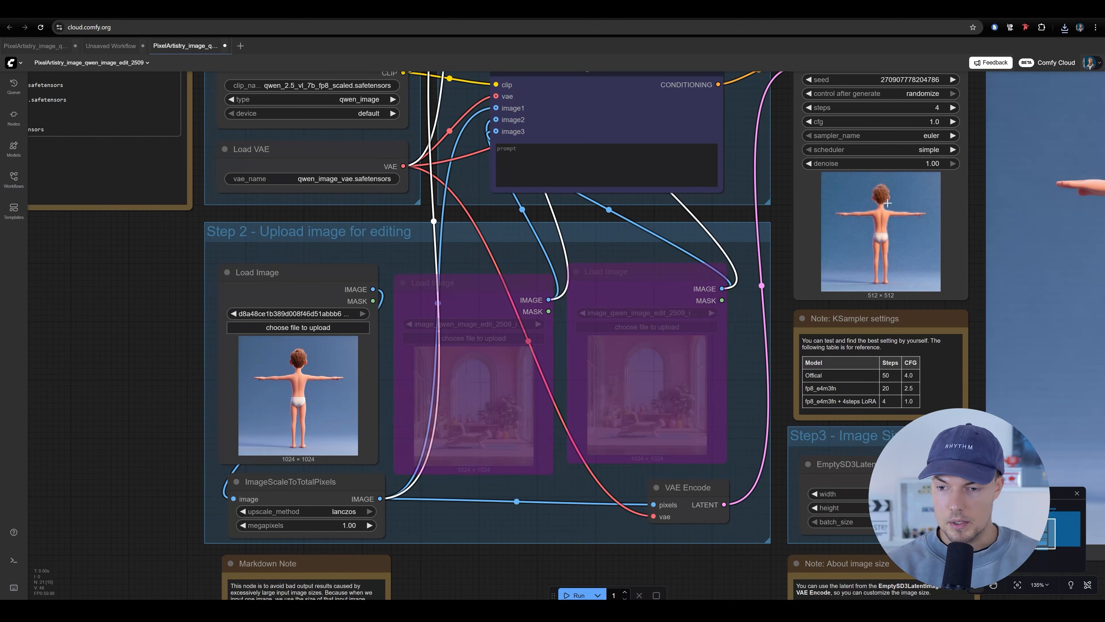
Enter "right view" as the positive prompt and run the workflow on the back-view image
drag(555, 212, 505, 332)
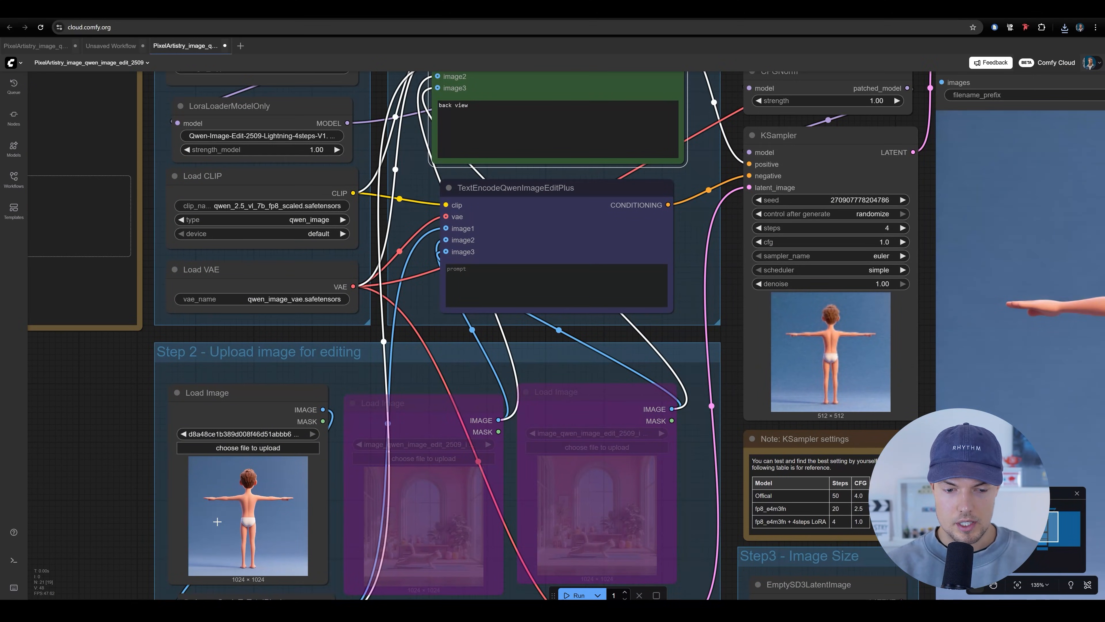
scroll(217, 521, up, 10)
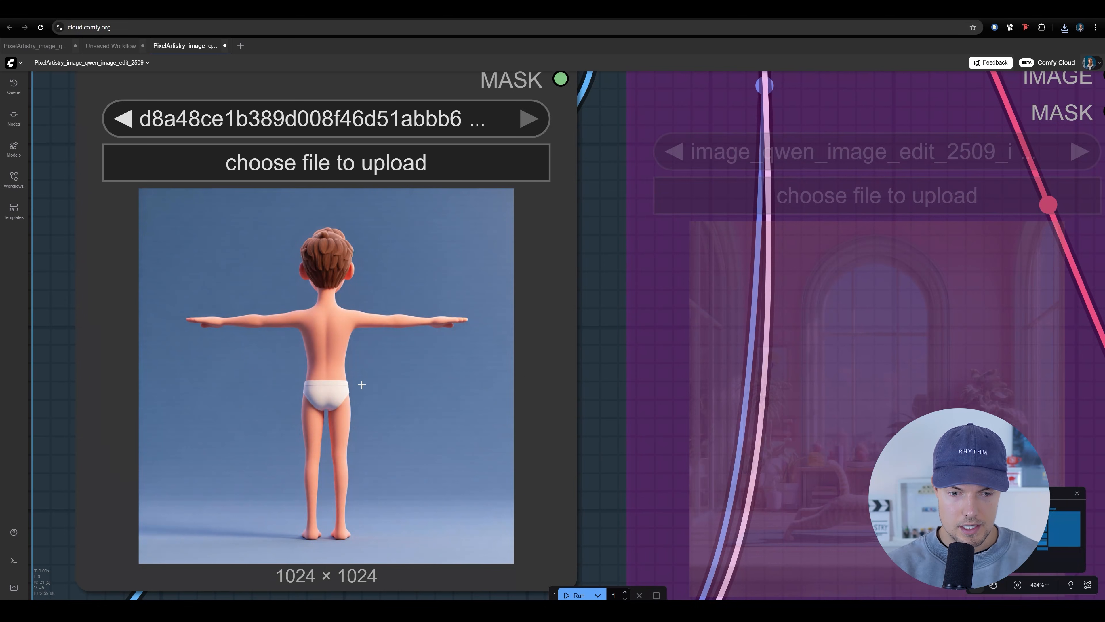
scroll(455, 450, down, 8)
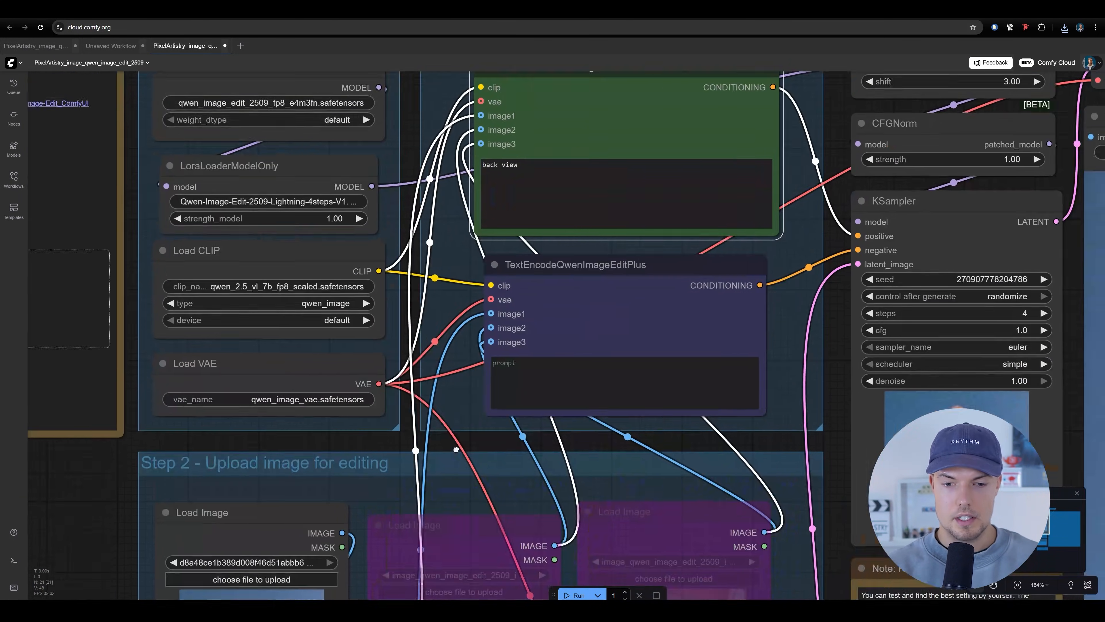
drag(456, 449, 403, 548)
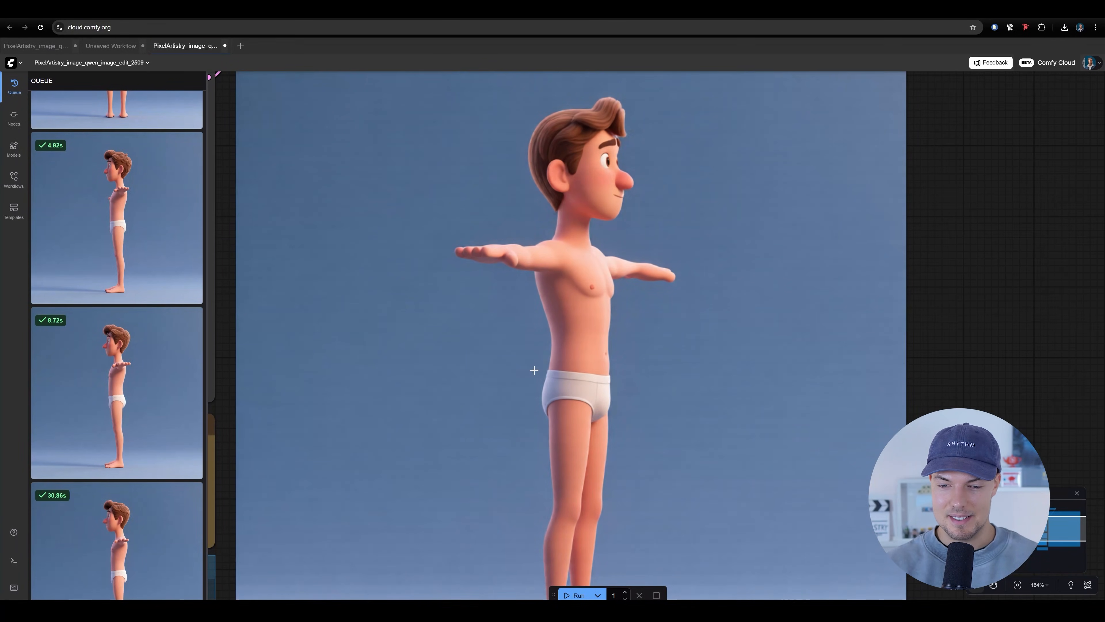
scroll(534, 369, down, 6)
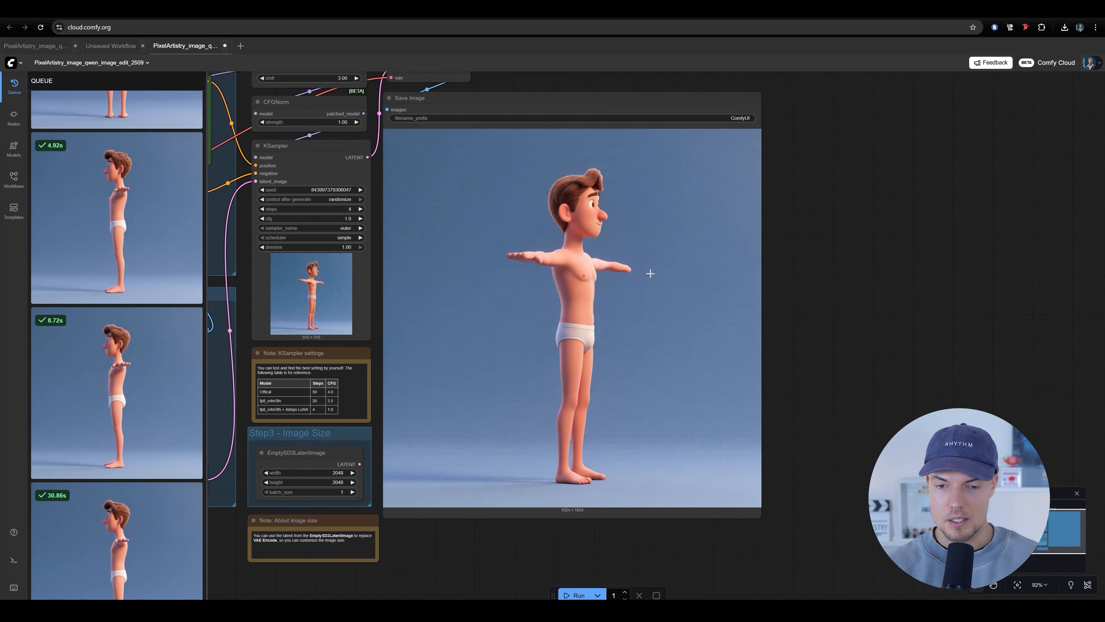
Examine the generated left-view body image and compare it with the front T-pose image in the first Load Image node
scroll(647, 245, up, 4)
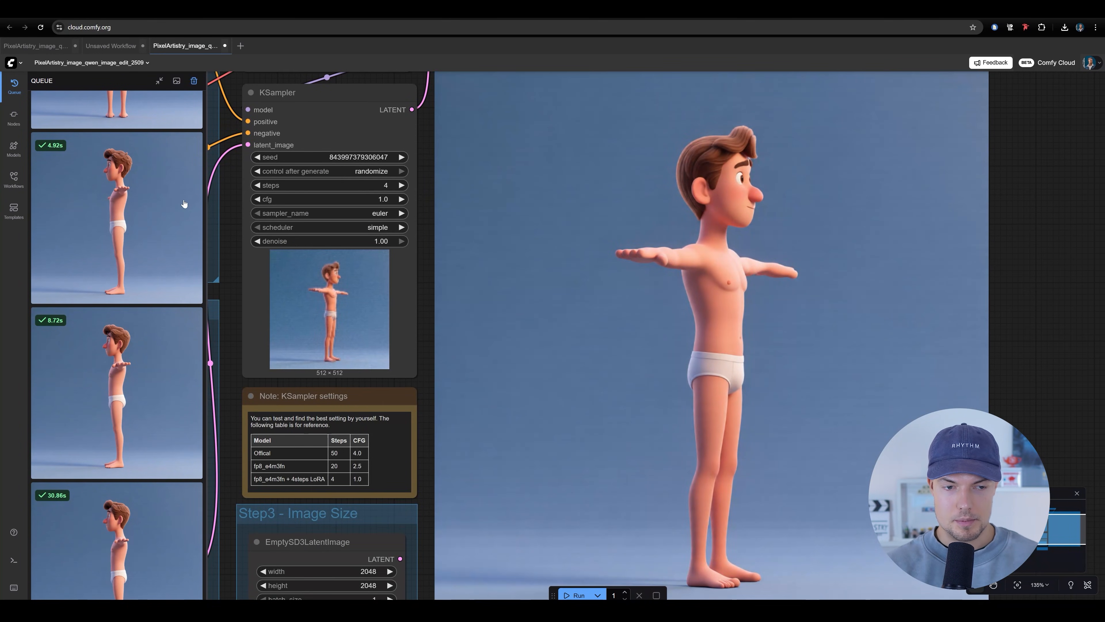
drag(606, 200, 618, 306)
drag(557, 322, 521, 252)
scroll(584, 193, up, 2)
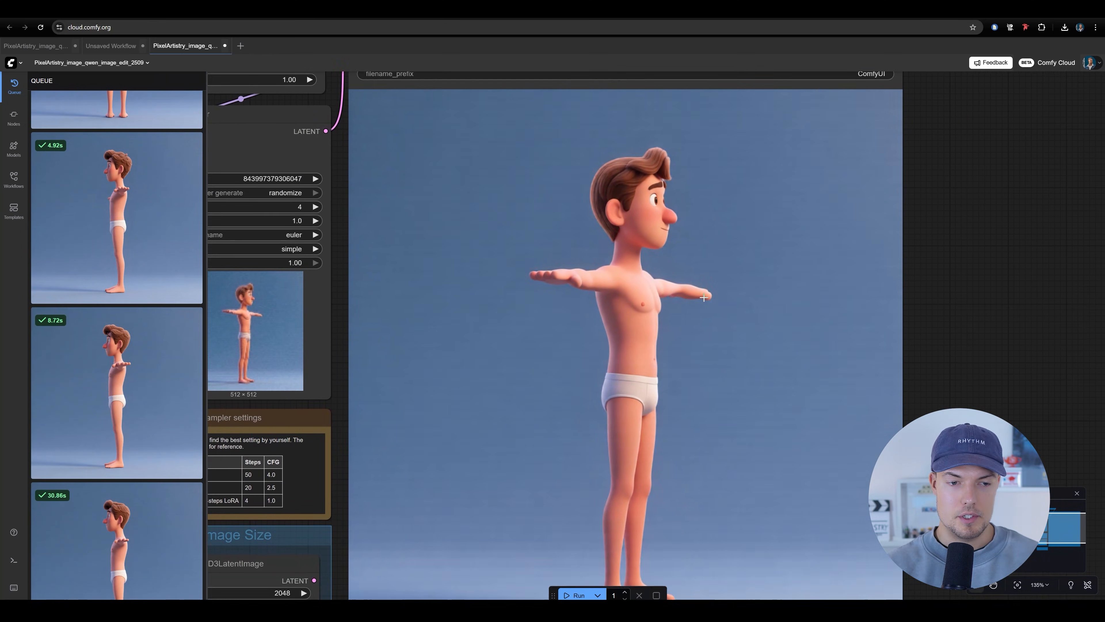
scroll(562, 436, down, 10)
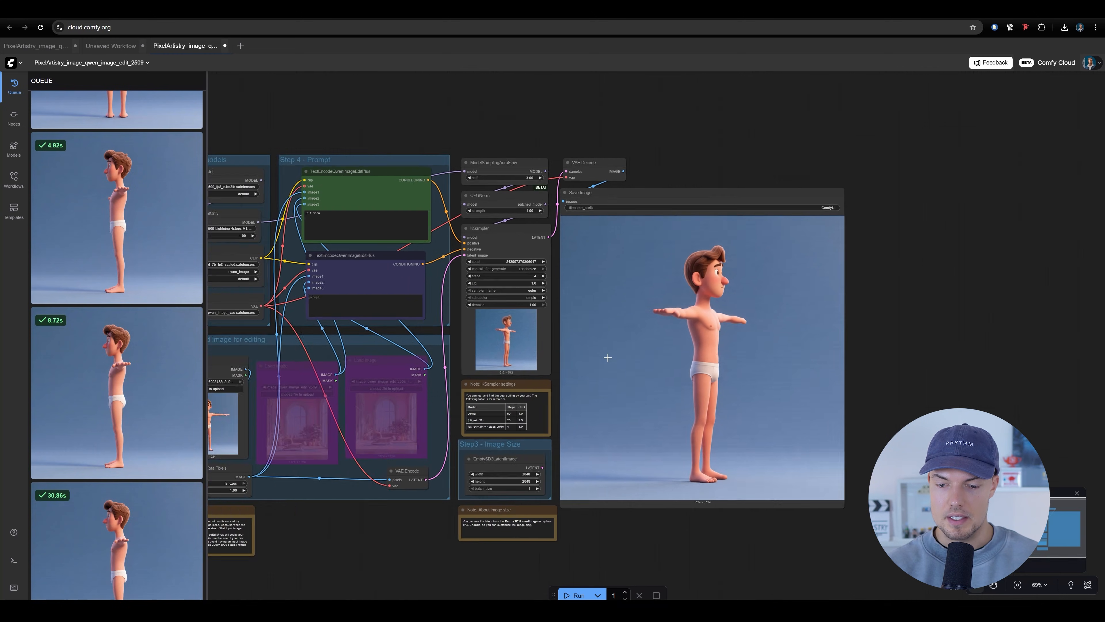
scroll(472, 377, up, 5)
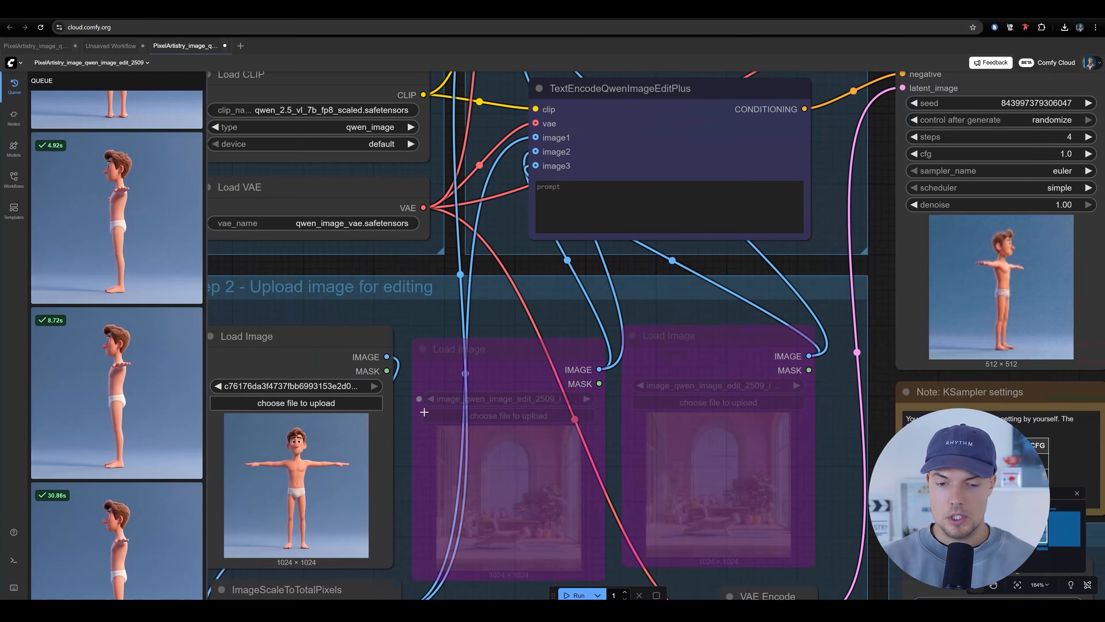
scroll(424, 483, up, 17)
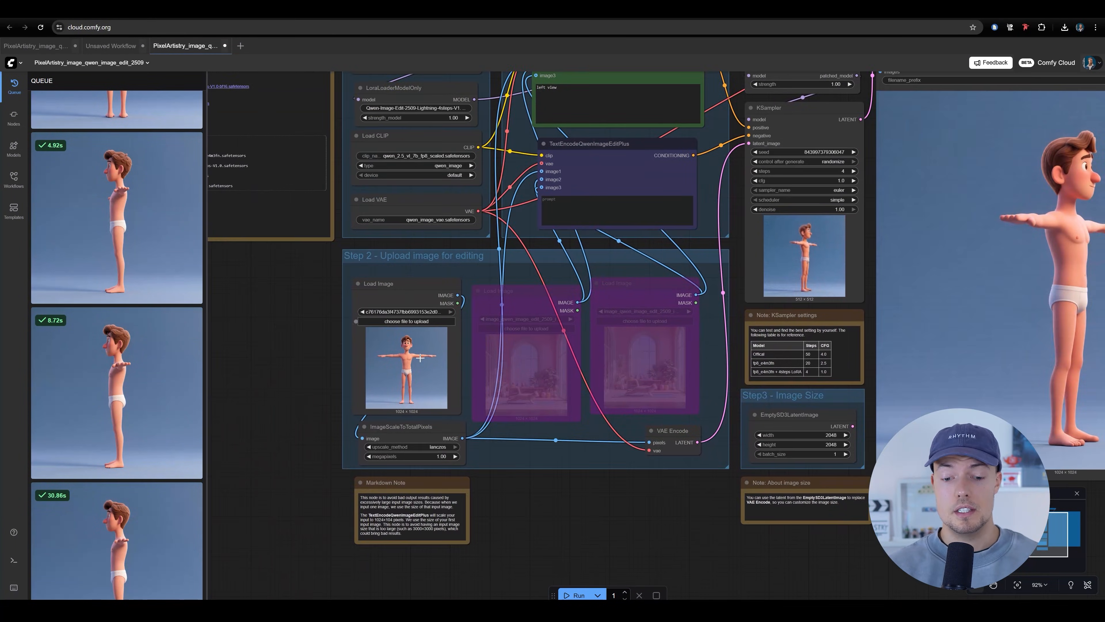
scroll(386, 355, down, 4)
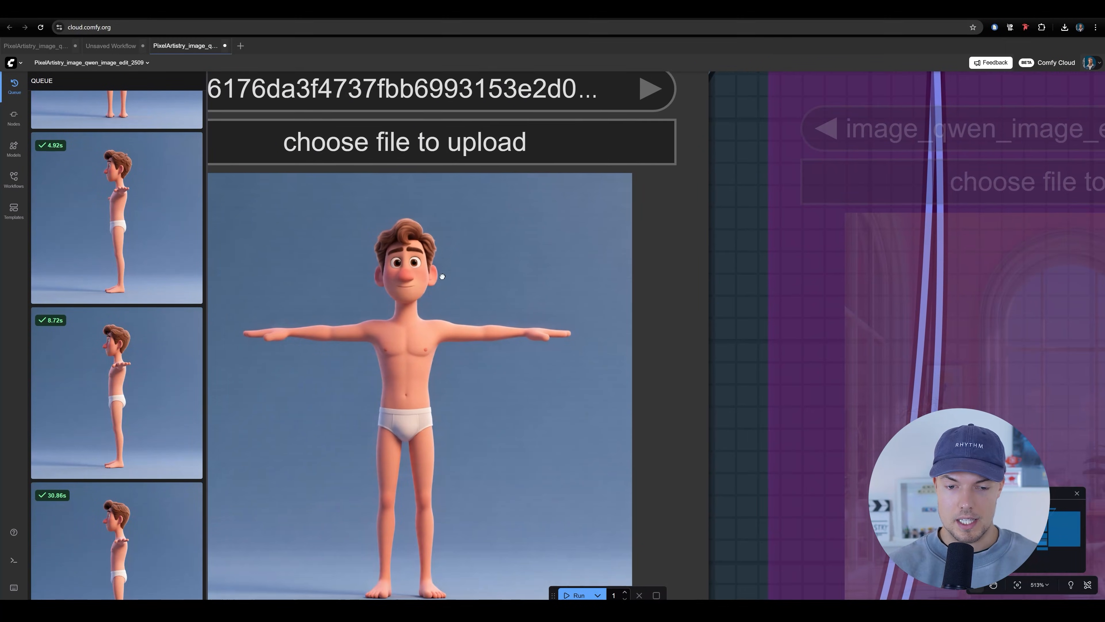
scroll(692, 311, down, 3)
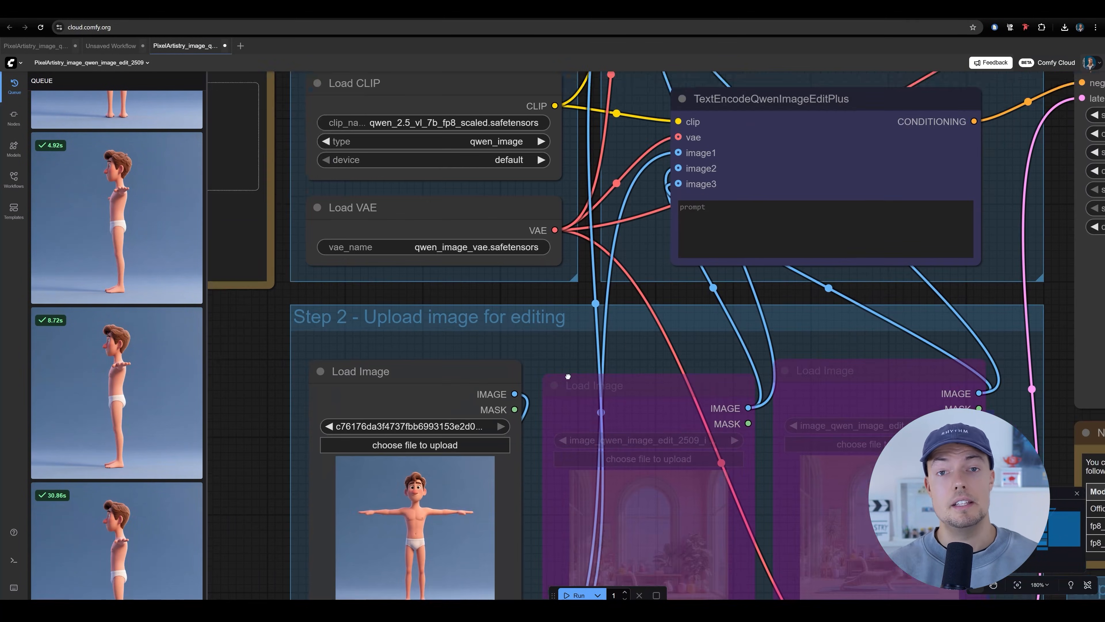
Enter "close-up face" as the positive prompt and run the workflow on the front T-pose body image
scroll(544, 322, down, 3)
drag(551, 281, 488, 347)
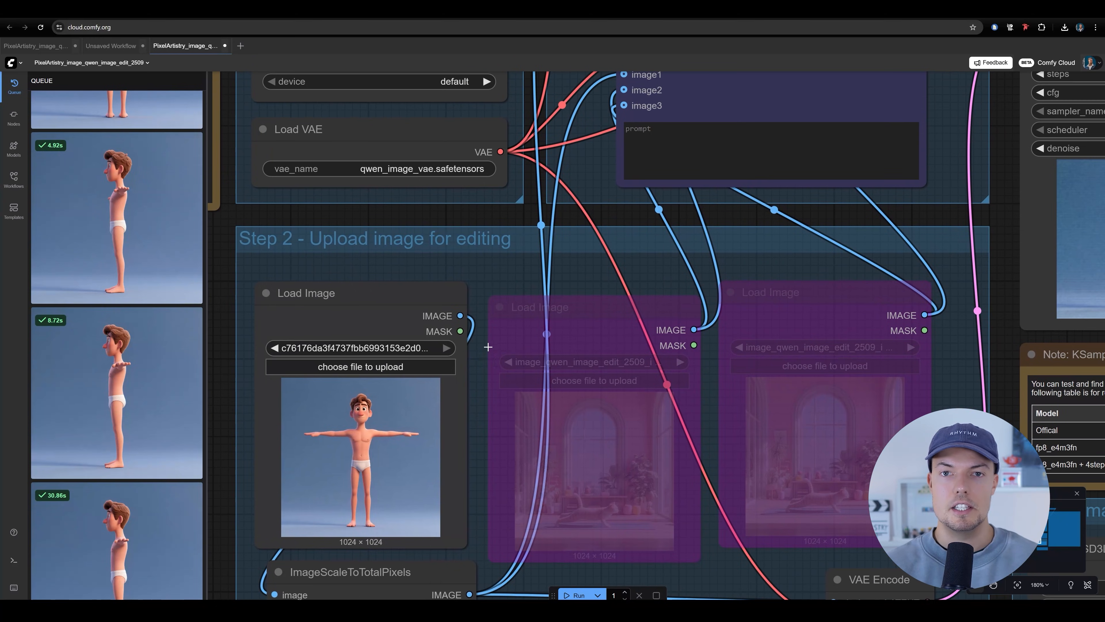
drag(627, 295, 706, 239)
scroll(505, 341, up, 14)
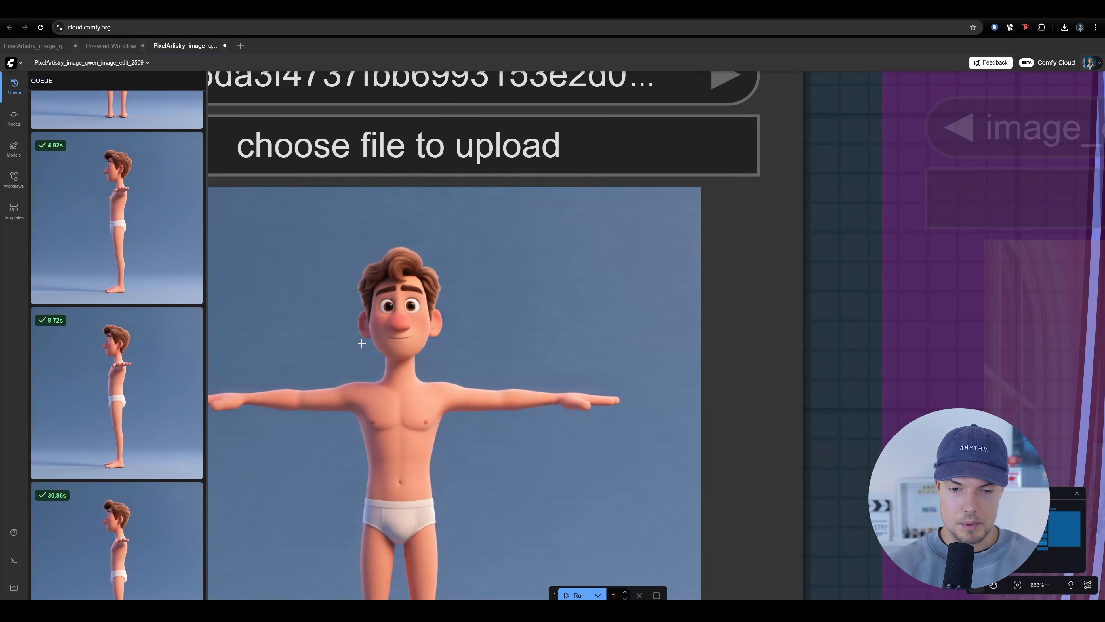
scroll(362, 343, down, 15)
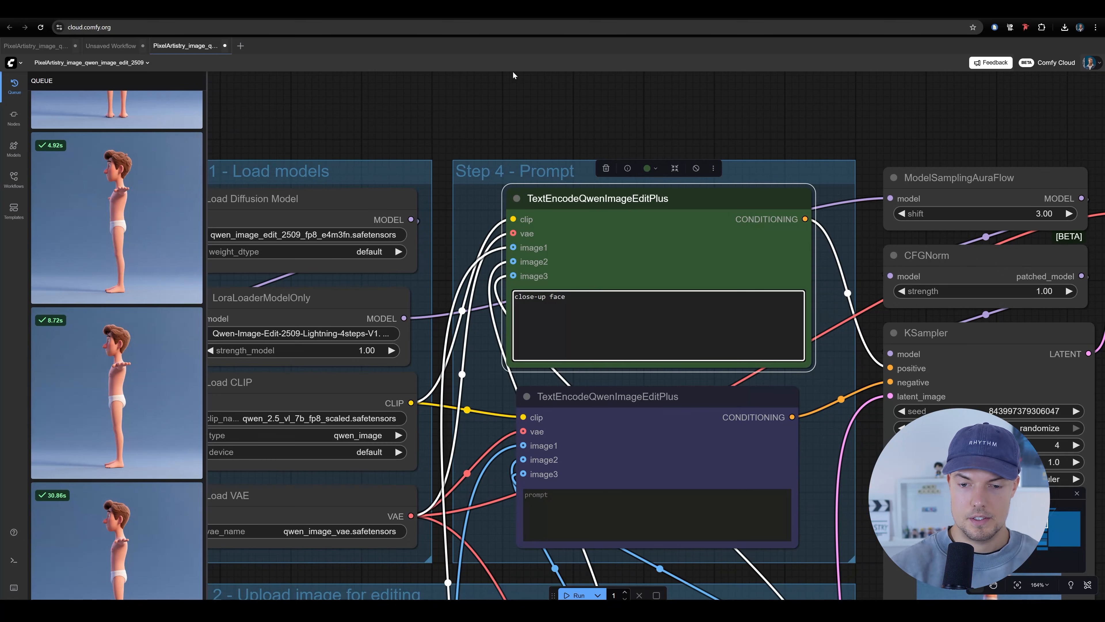
click(566, 131)
scroll(570, 134, down, 5)
drag(571, 134, 471, 135)
click(565, 595)
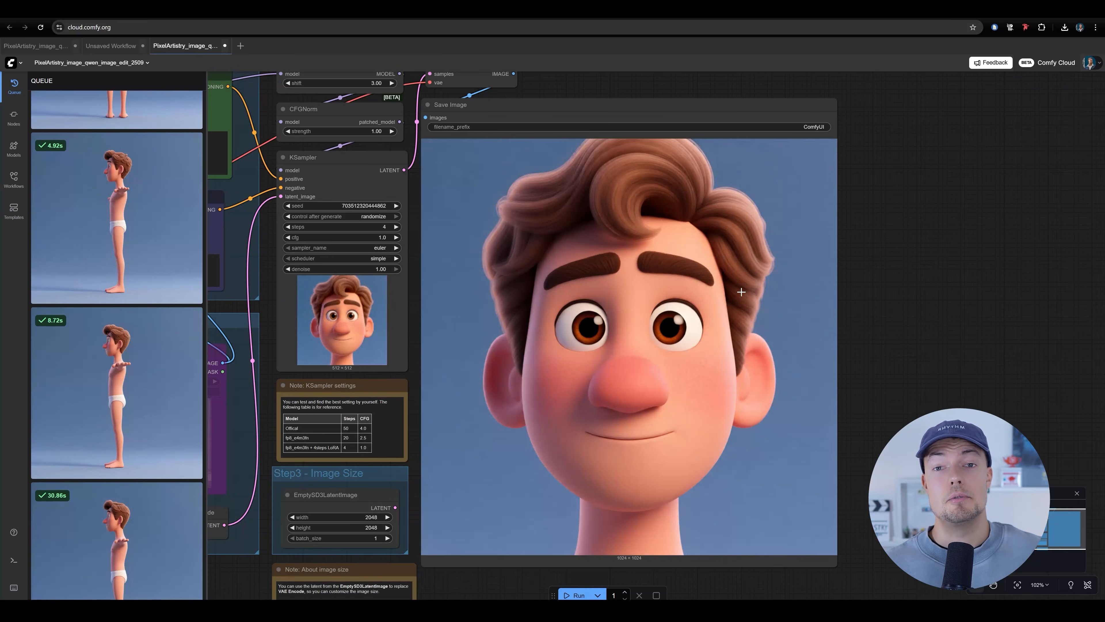
Open the generated face close-up from the queue, save it as a PNG file and close the preview
scroll(684, 371, down, 1)
scroll(173, 314, up, 10)
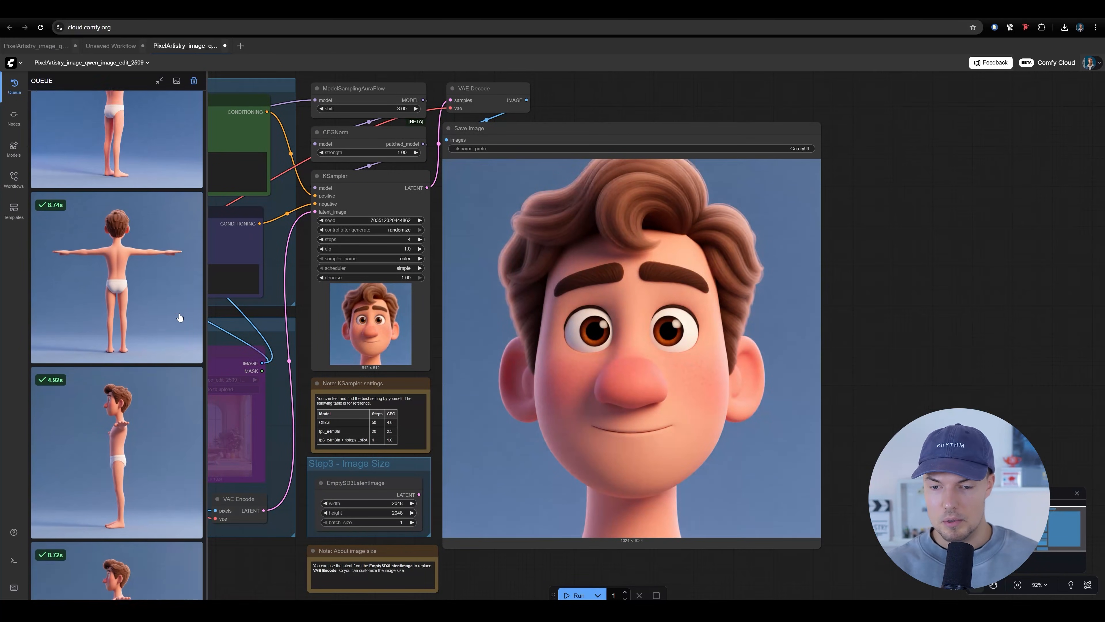
click(133, 161)
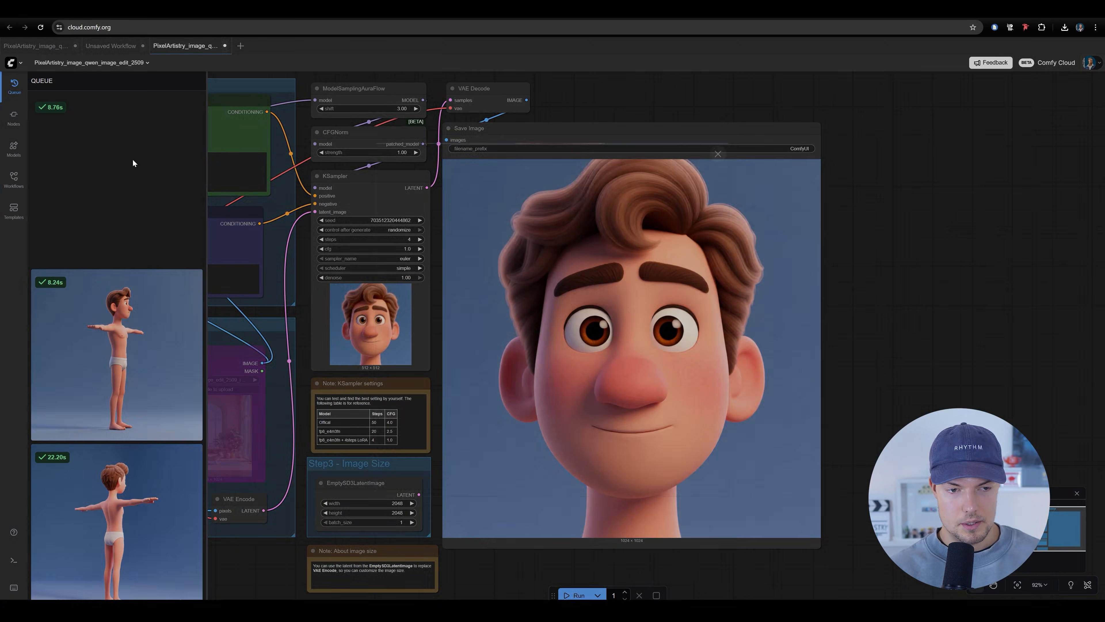
right_click(573, 259)
click(650, 293)
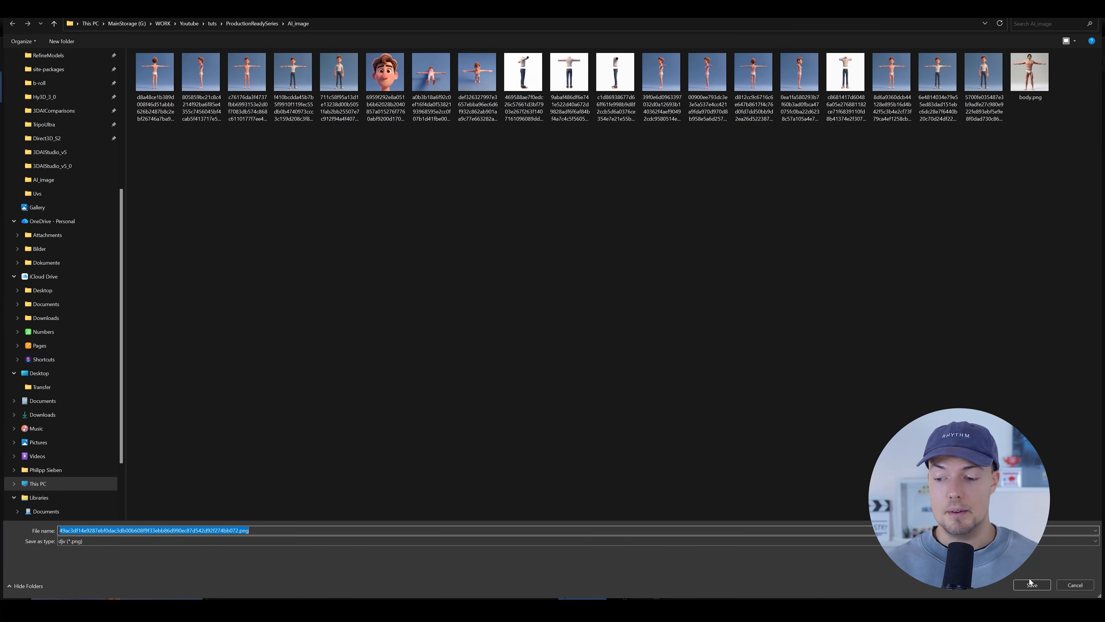
click(1030, 583)
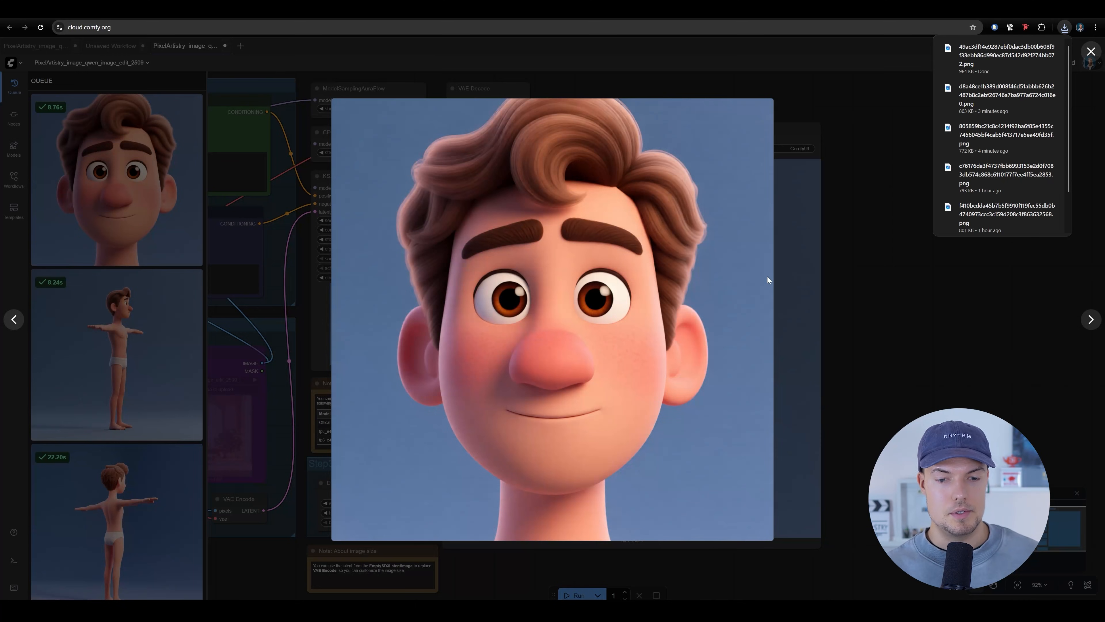
click(837, 291)
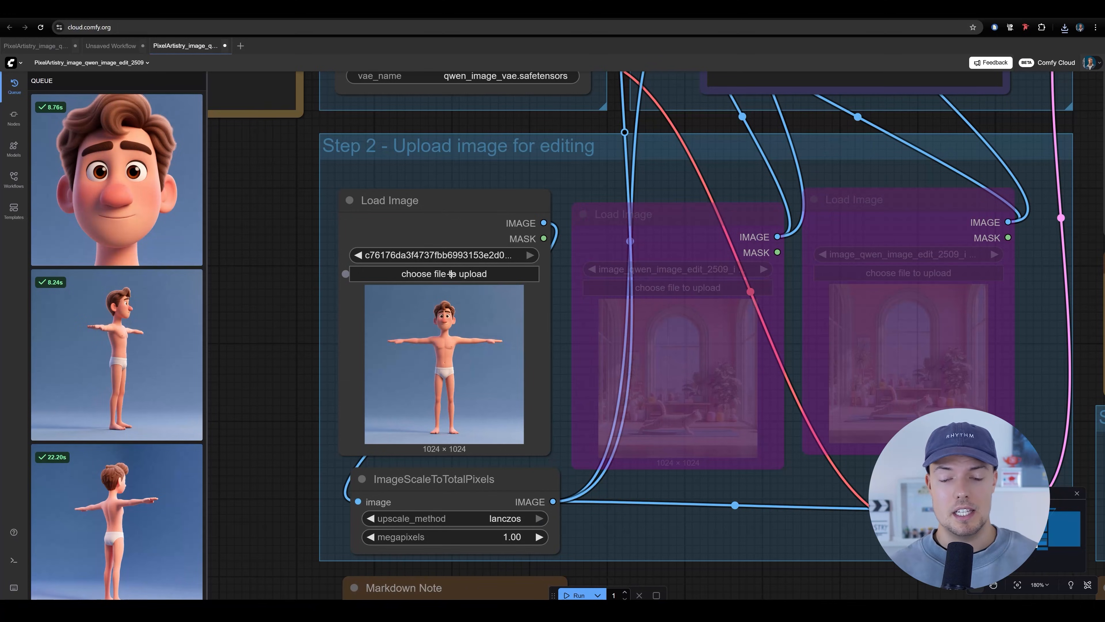
Load the separated clothing image c8681417d60486a05e276881182 from the AI_image folder into the first Load Image node
click(444, 273)
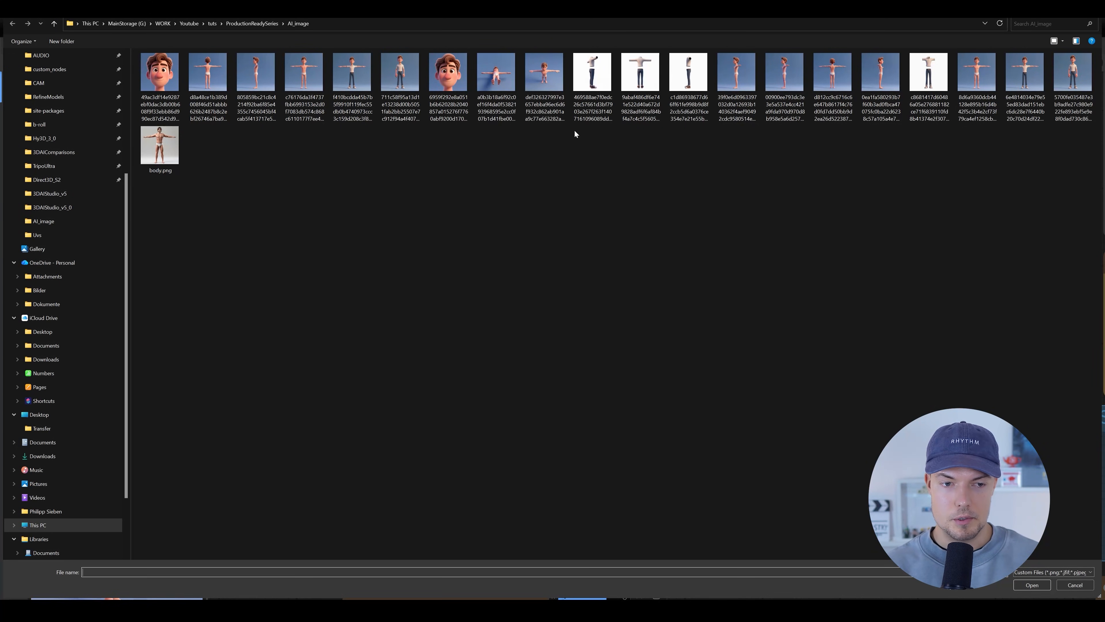
double_click(921, 71)
scroll(452, 348, up, 7)
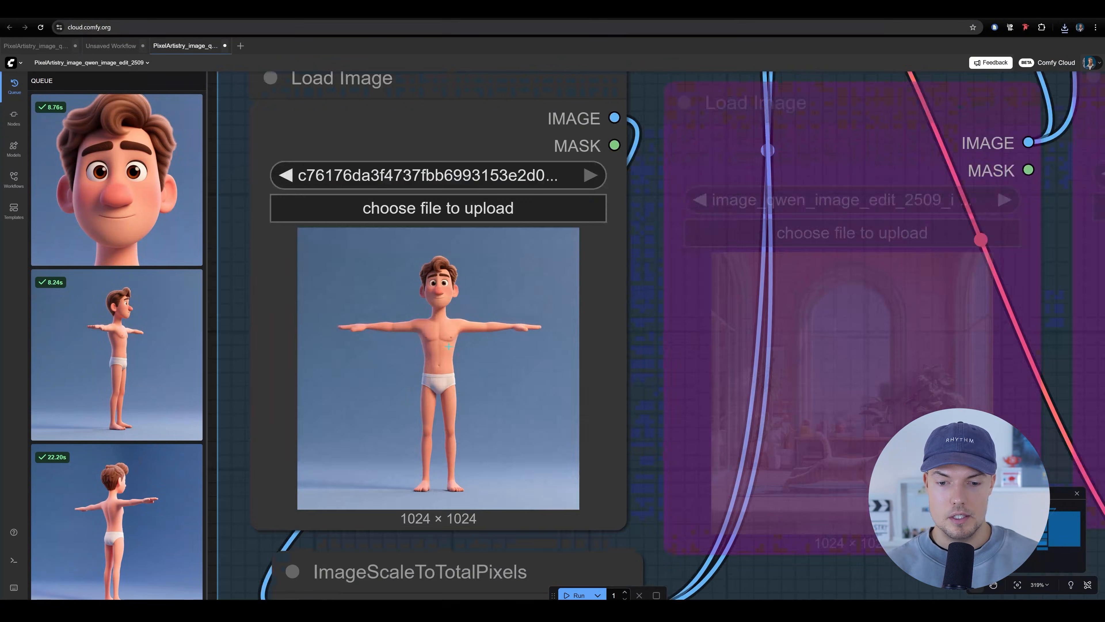
drag(363, 268, 400, 213)
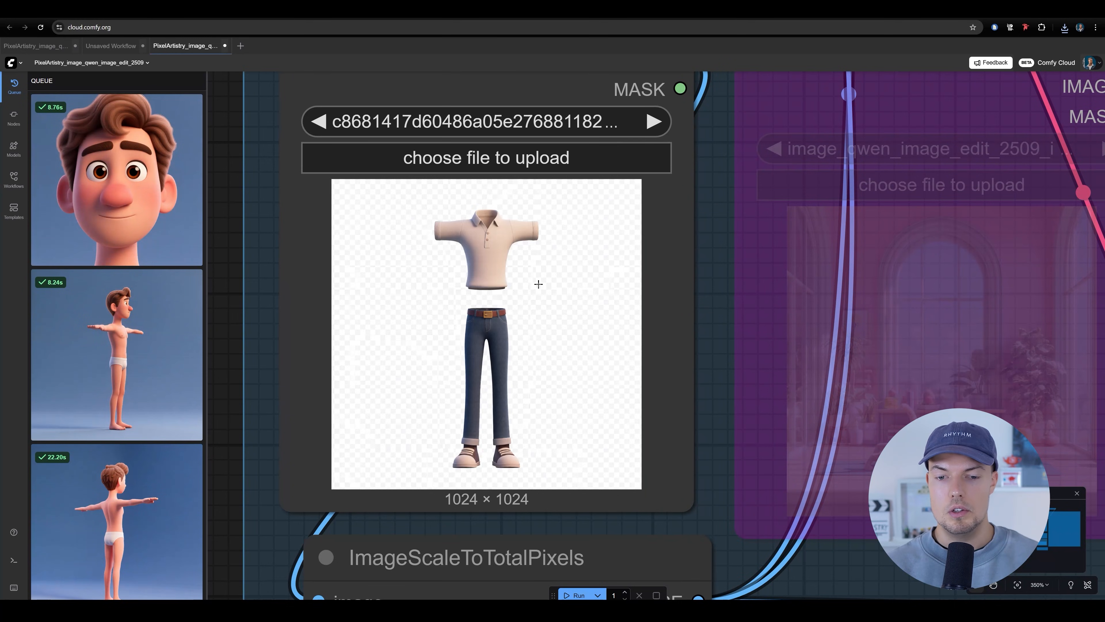
Examine the polo shirt, jeans and shoes up close in the loaded clothing image
scroll(536, 284, up, 5)
scroll(506, 409, down, 3)
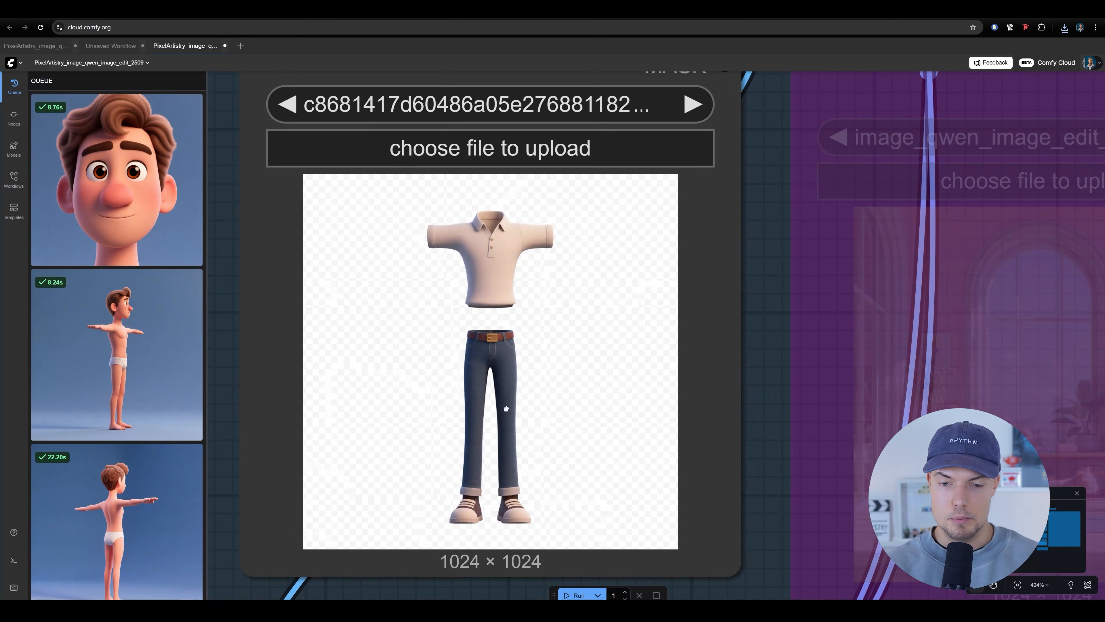
drag(506, 410, 498, 394)
drag(673, 383, 708, 435)
scroll(527, 305, up, 6)
scroll(527, 301, down, 7)
scroll(506, 371, up, 3)
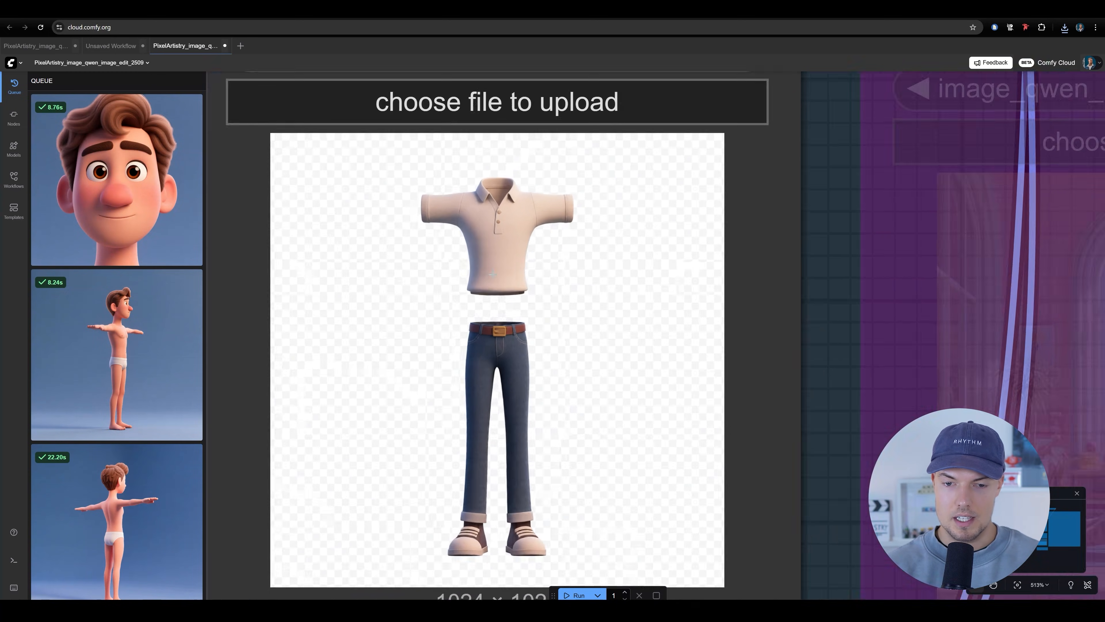
scroll(506, 371, down, 5)
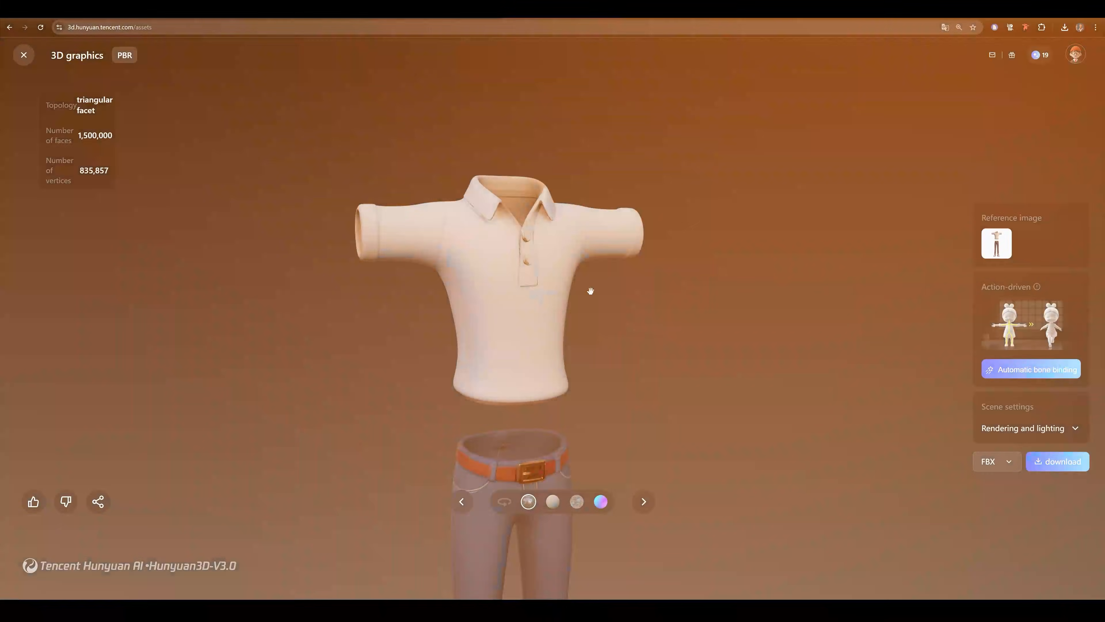
drag(590, 290, 486, 274)
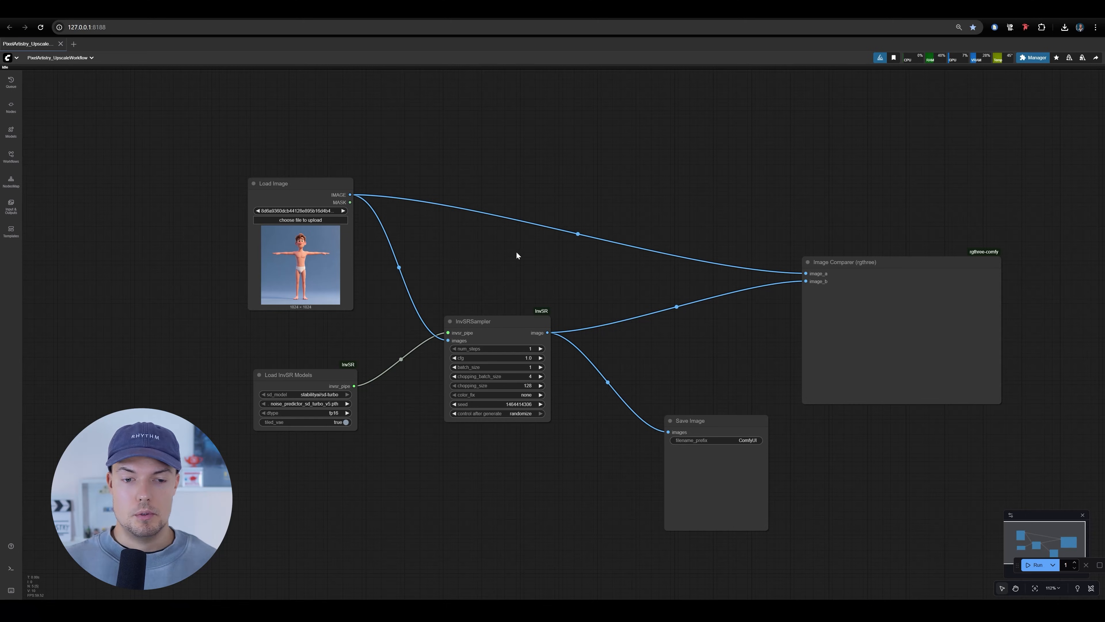
Examine the Load Image and InvSRSampler nodes of the PixelArtistry upscale workflow
scroll(517, 251, up, 8)
drag(538, 199, 502, 251)
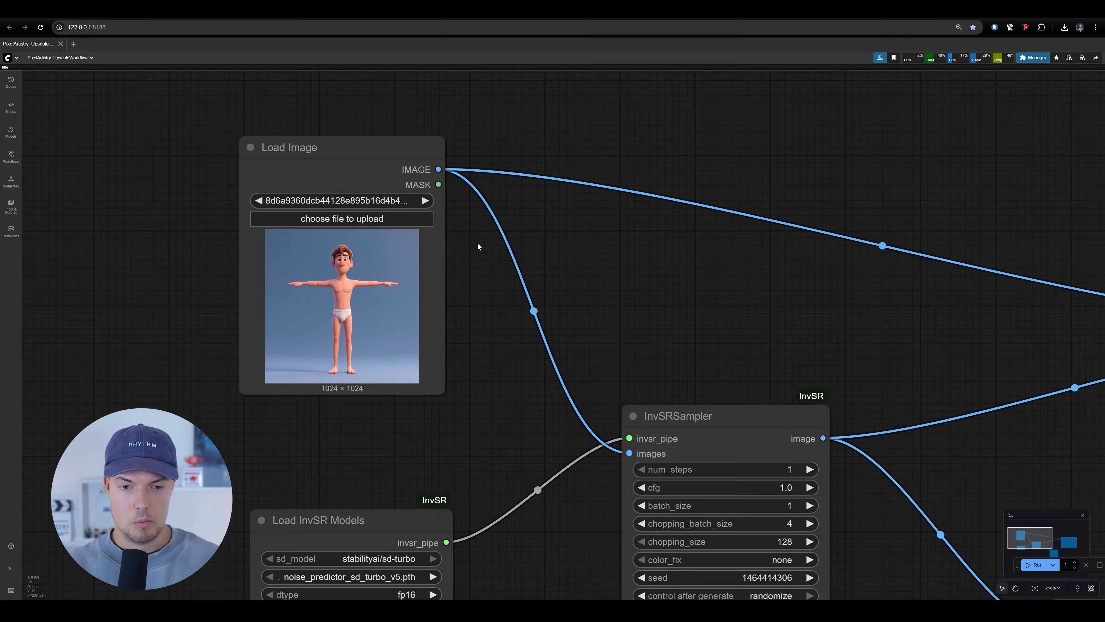
scroll(489, 296, down, 8)
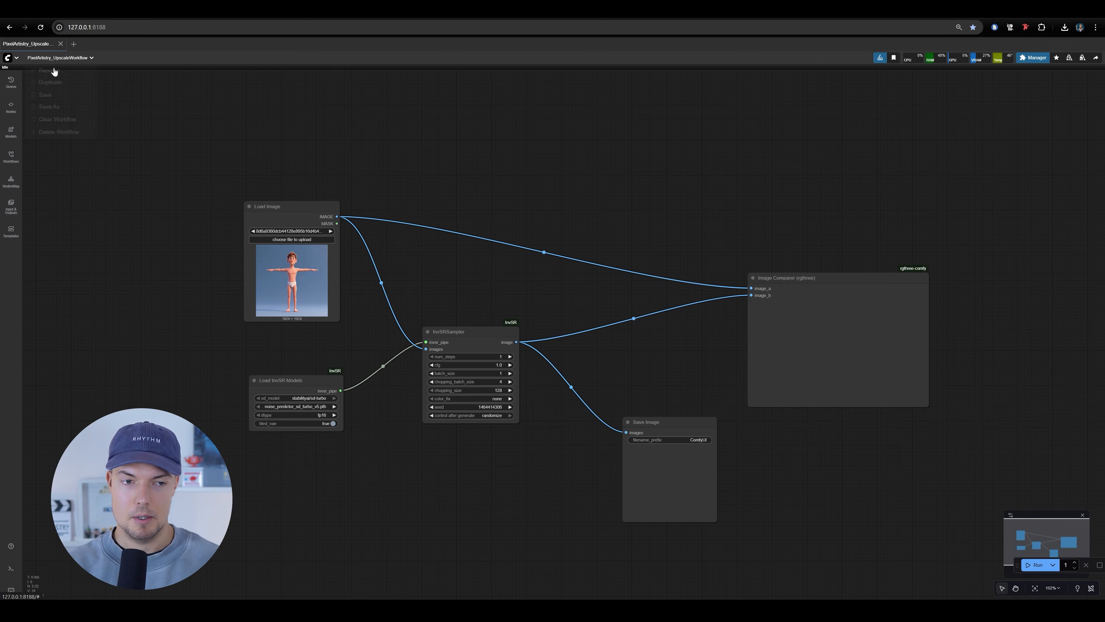
scroll(409, 288, up, 5)
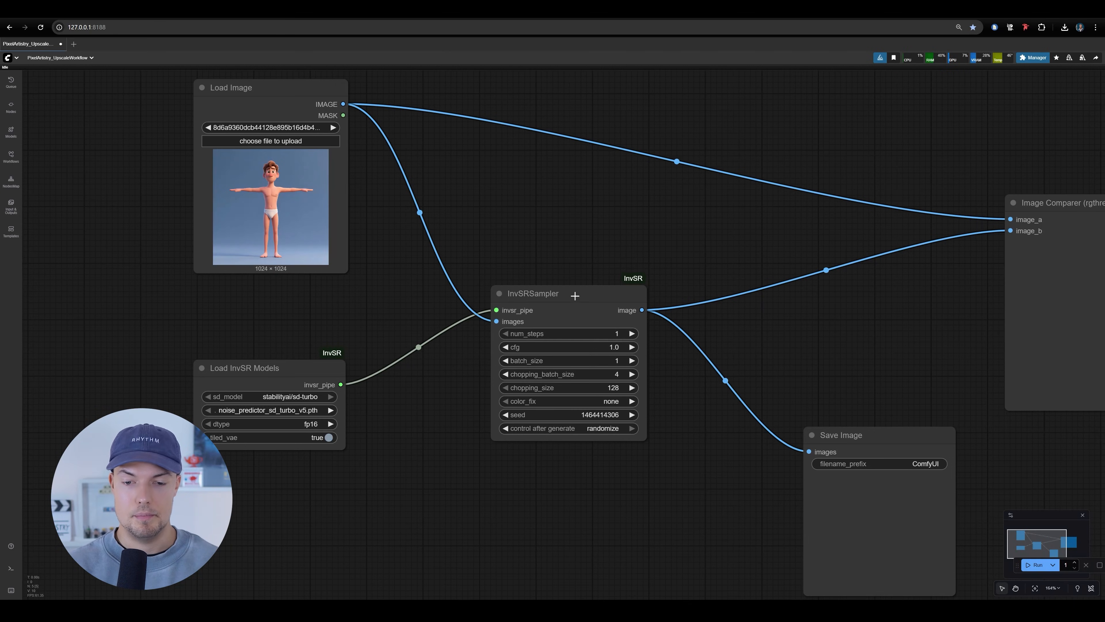
scroll(576, 296, up, 5)
scroll(458, 271, up, 2)
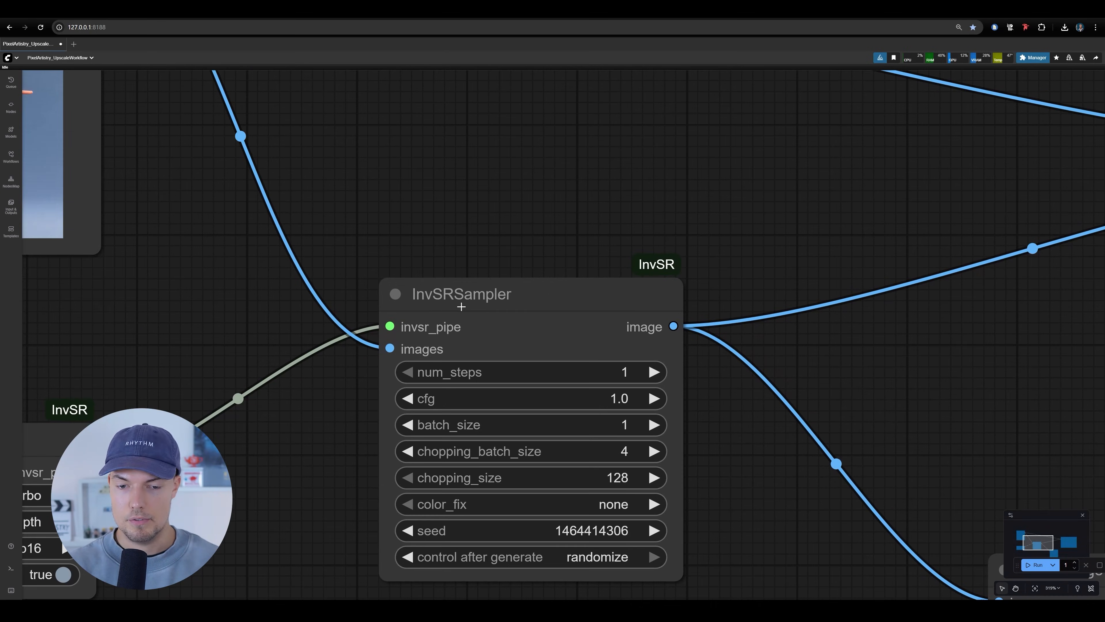
scroll(583, 279, down, 6)
drag(543, 265, 473, 290)
drag(392, 271, 339, 268)
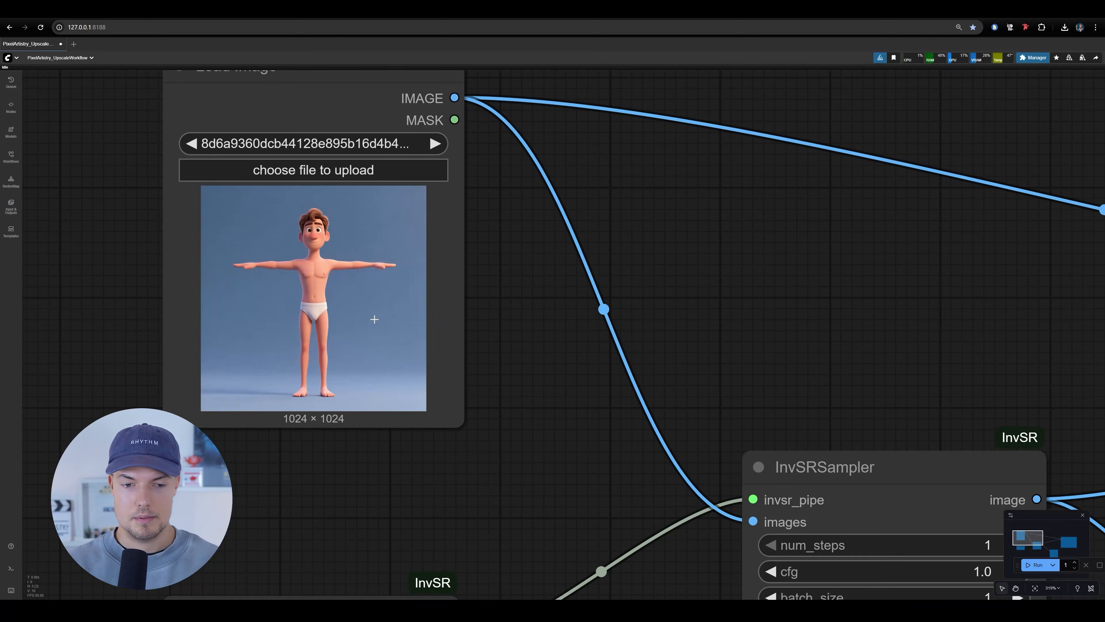
scroll(374, 320, up, 3)
scroll(372, 272, down, 10)
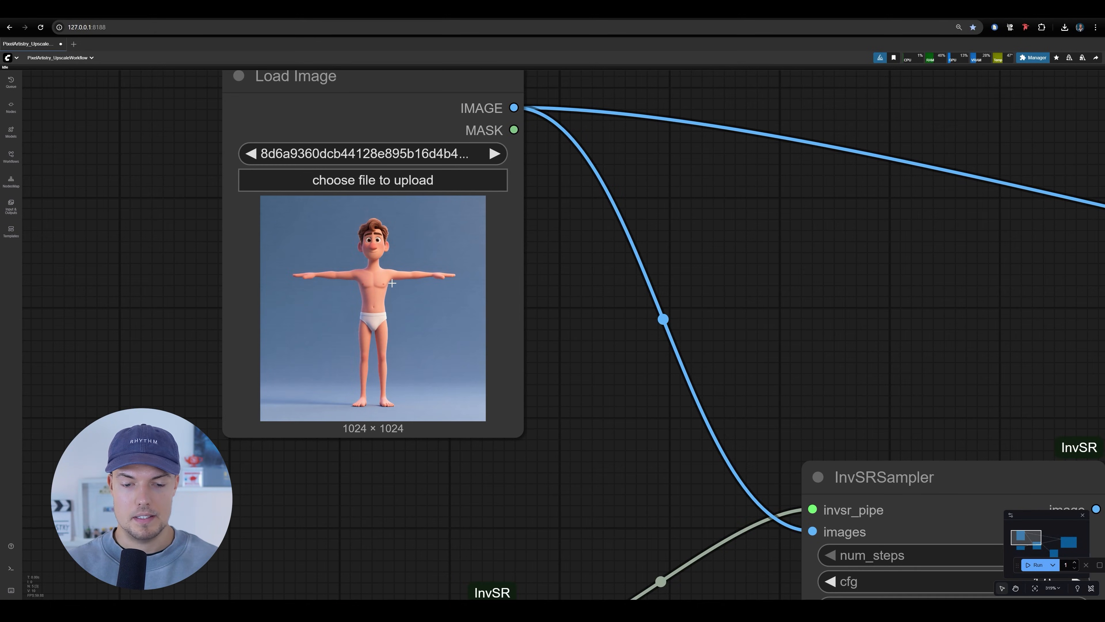
Load the front T-pose body image c76176da3f4737fbb6993153e2d0 from the AI_image folder into the Load Image node
scroll(371, 272, down, 1)
drag(505, 282, 649, 296)
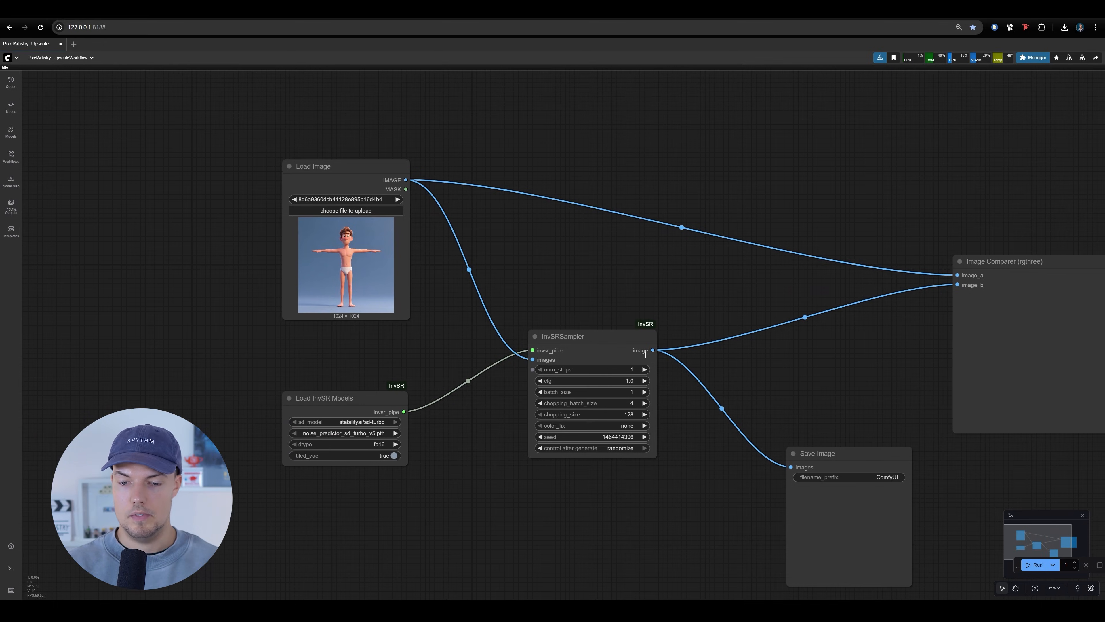
click(367, 213)
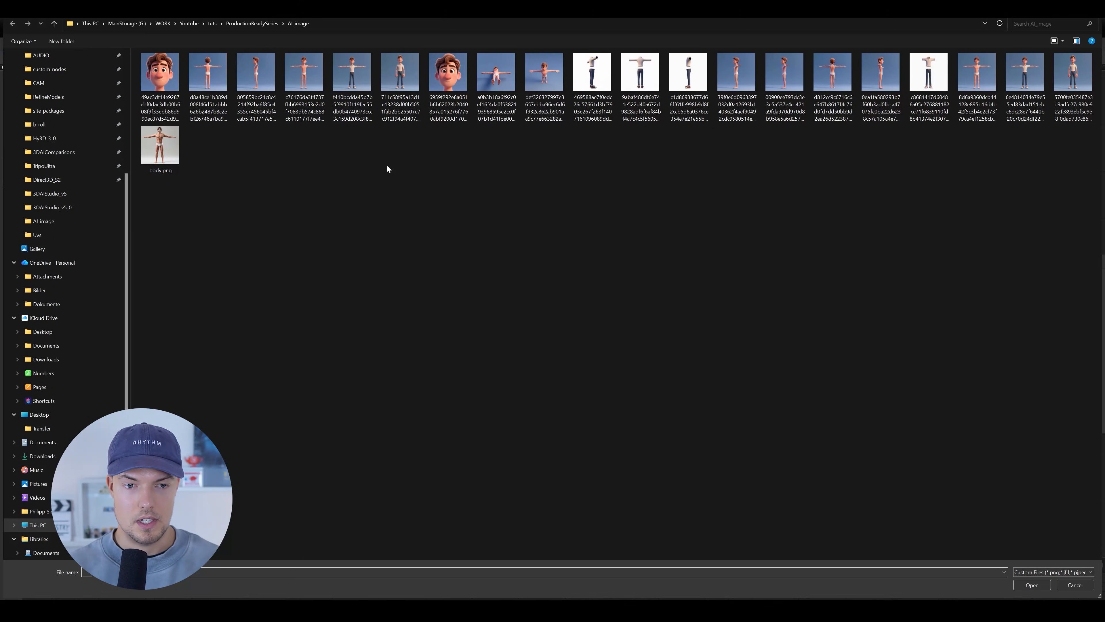
double_click(309, 85)
scroll(389, 240, up, 10)
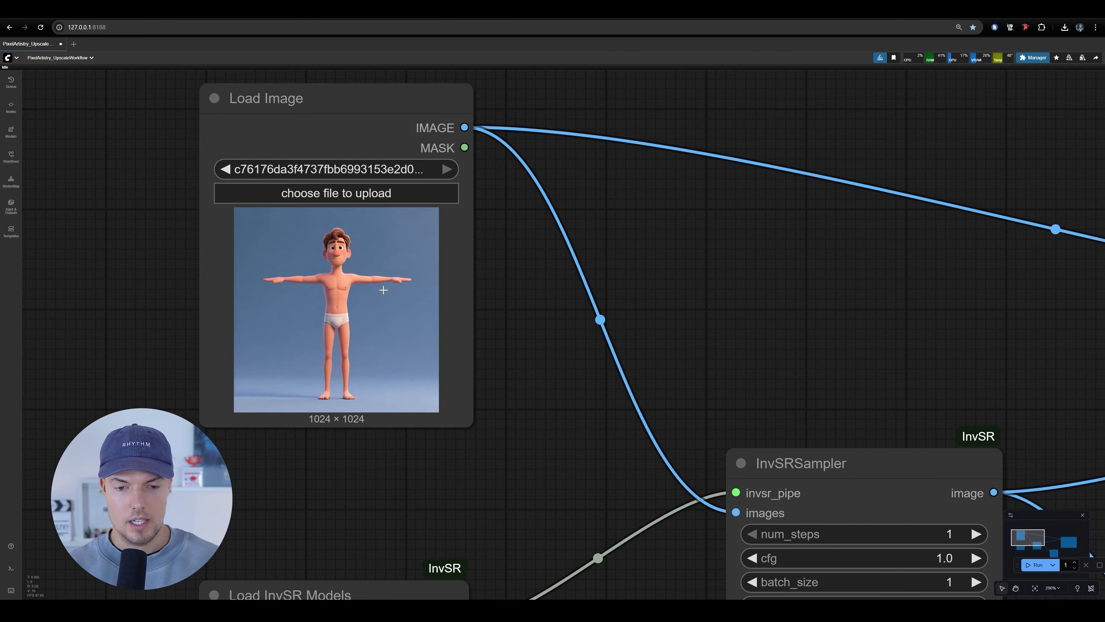
scroll(392, 244, down, 5)
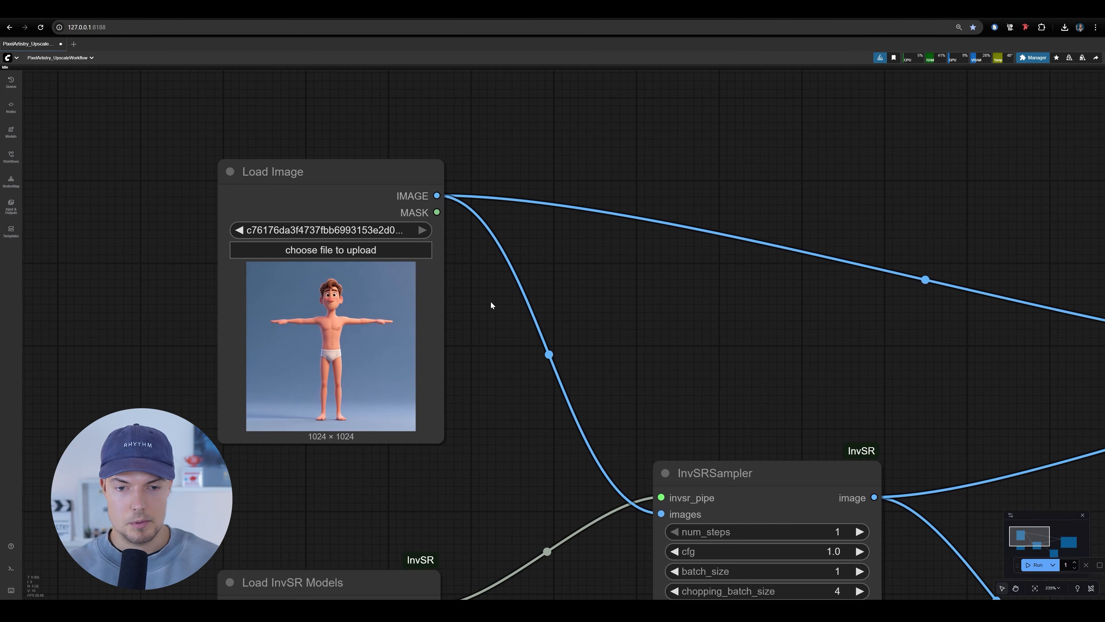
drag(529, 377, 472, 258)
scroll(544, 248, down, 5)
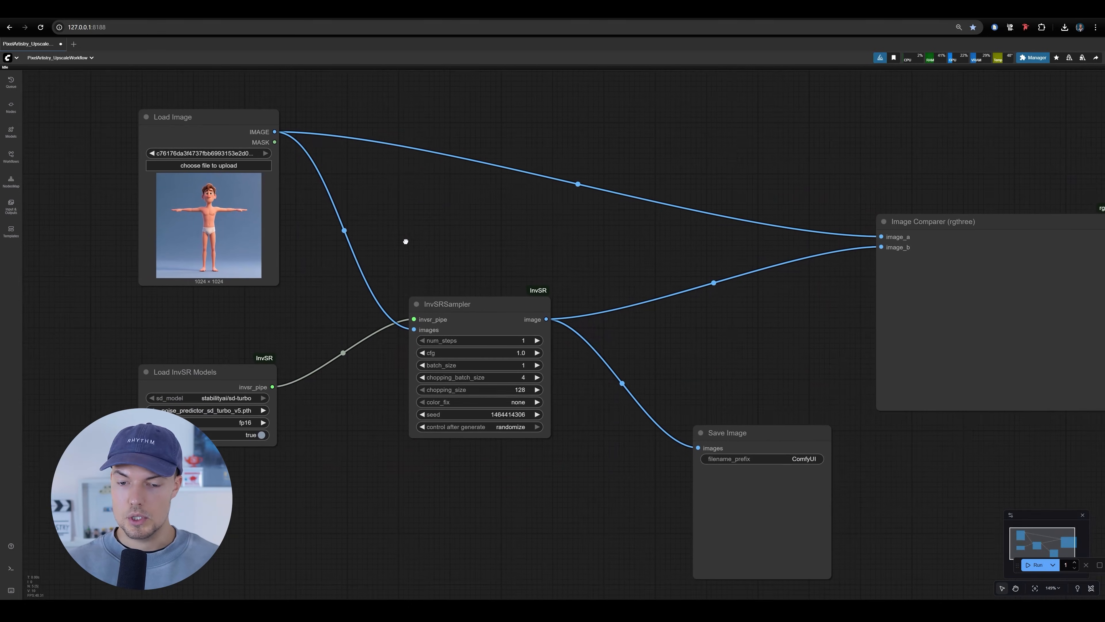
drag(418, 235, 512, 271)
click(512, 272)
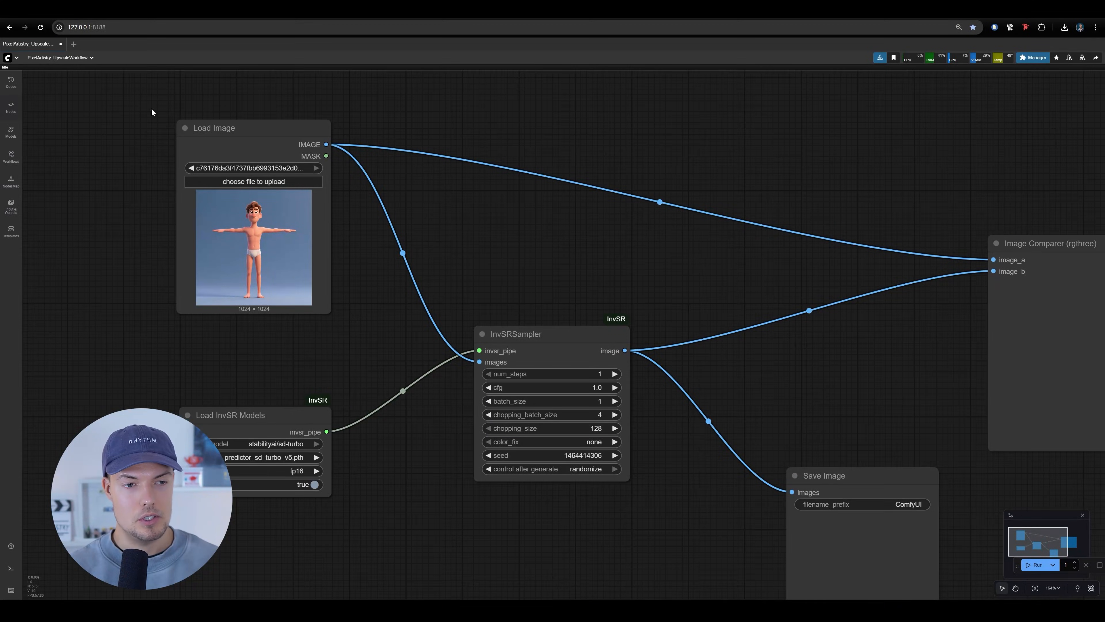
Check the workflow for missing custom nodes in ComfyUI Manager, then close the manager
drag(151, 110, 78, 113)
click(1033, 58)
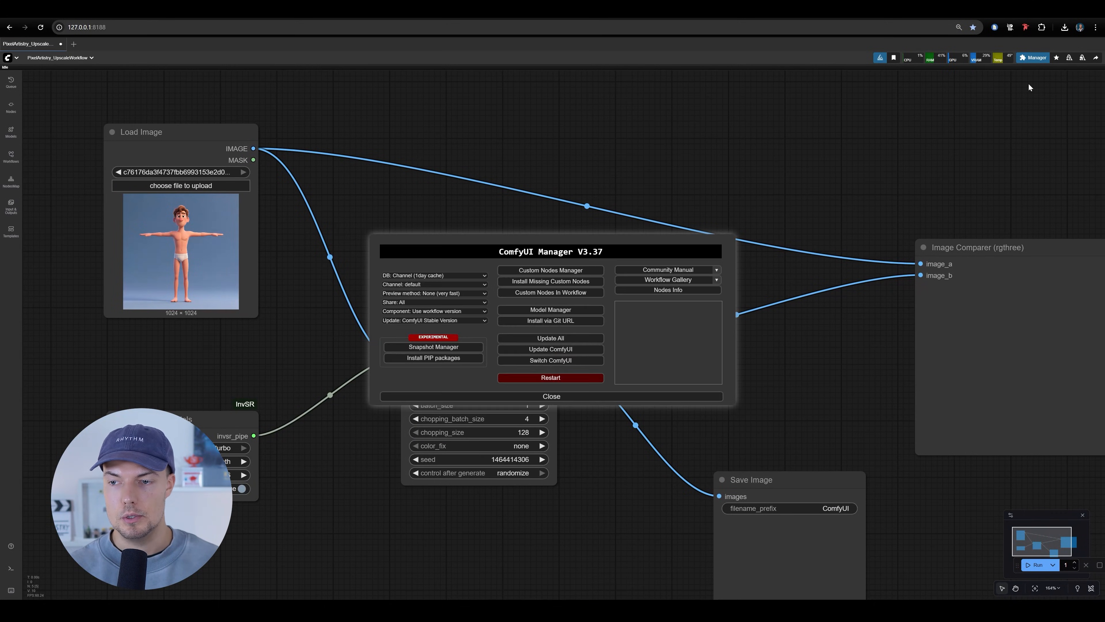
click(582, 283)
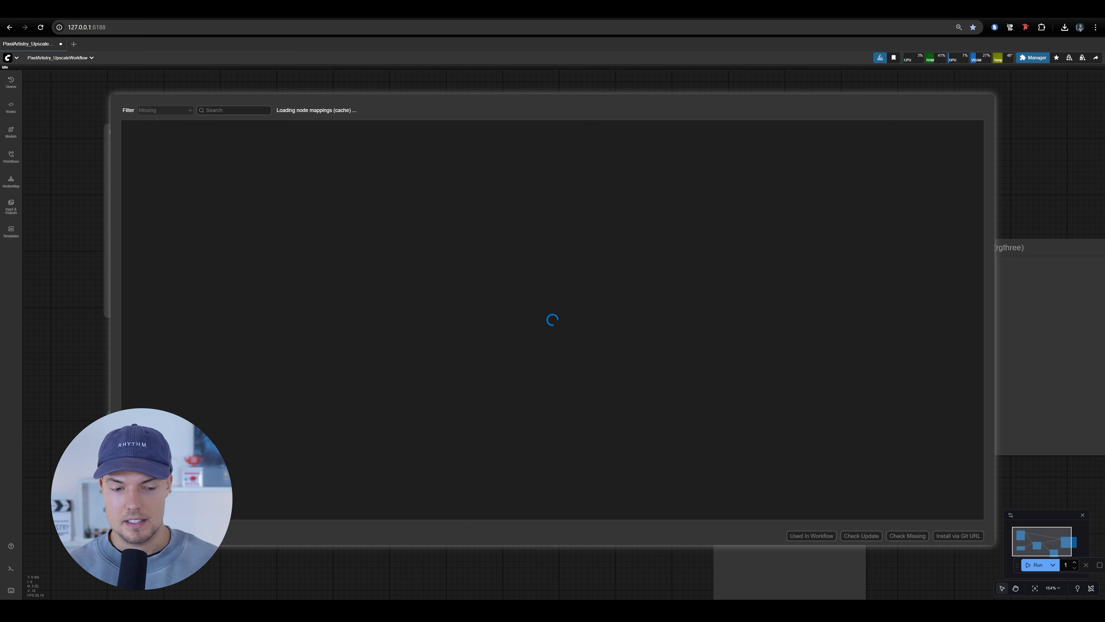
click(132, 535)
click(513, 396)
scroll(611, 313, down, 3)
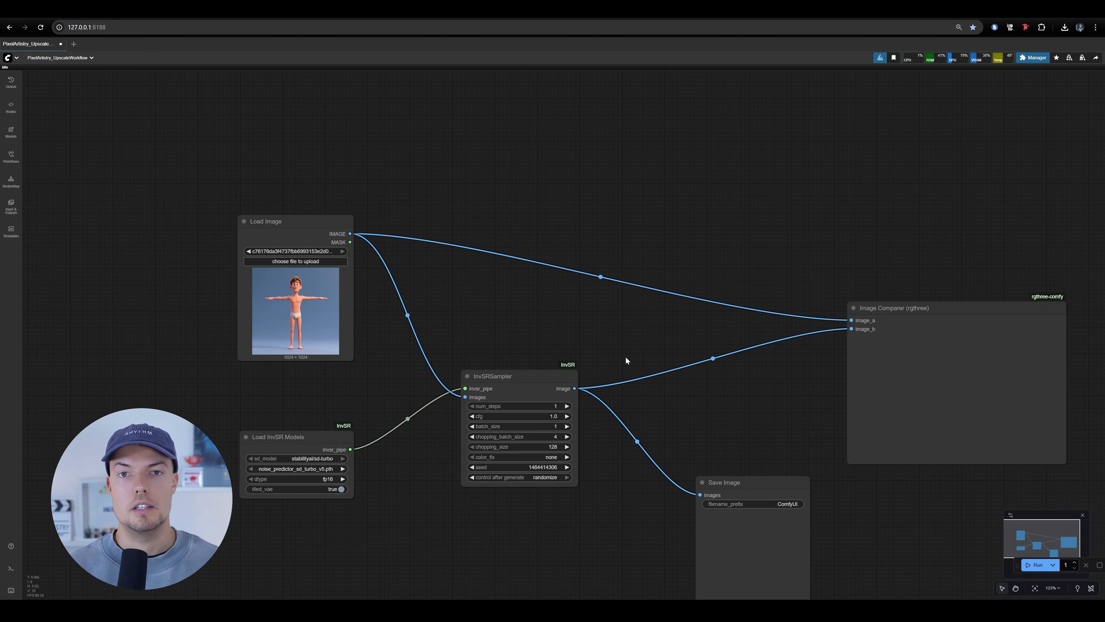
drag(727, 364, 709, 346)
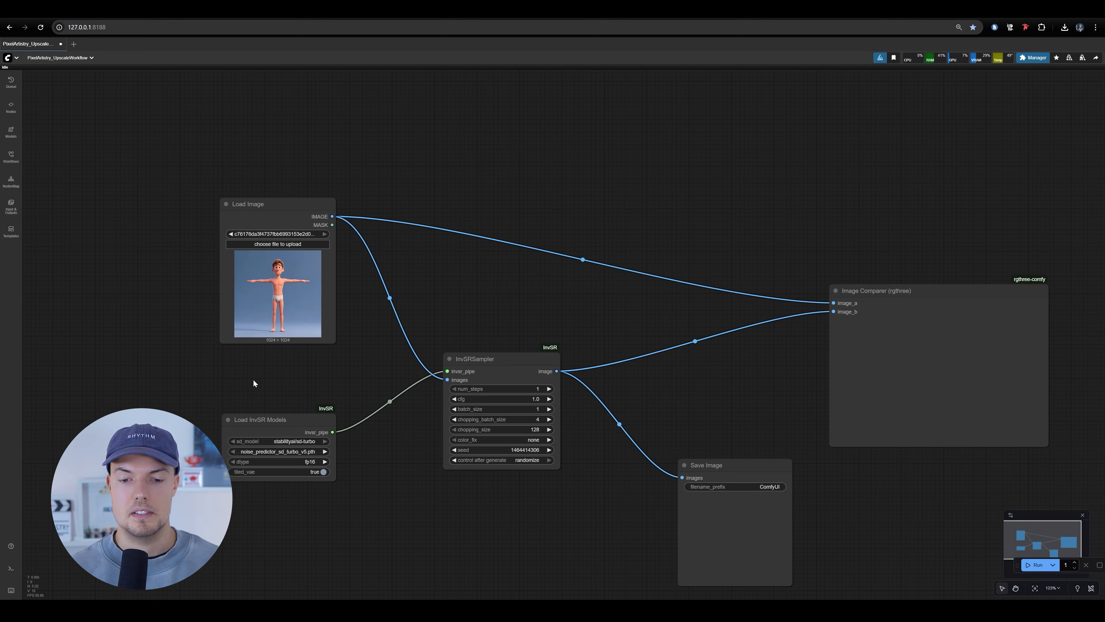
drag(610, 394, 604, 421)
mouse_move(478, 391)
mouse_down()
mouse_move(495, 383)
mouse_move(474, 393)
mouse_up()
drag(650, 405, 635, 317)
scroll(673, 392, up, 3)
drag(699, 419, 674, 437)
drag(545, 334, 593, 371)
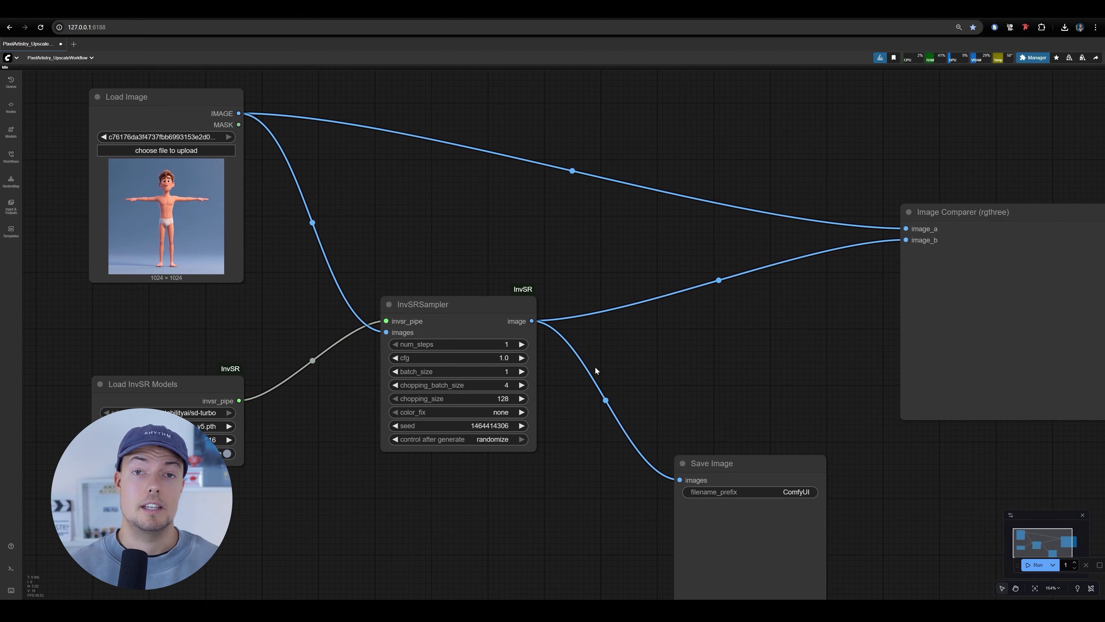
drag(567, 307, 565, 303)
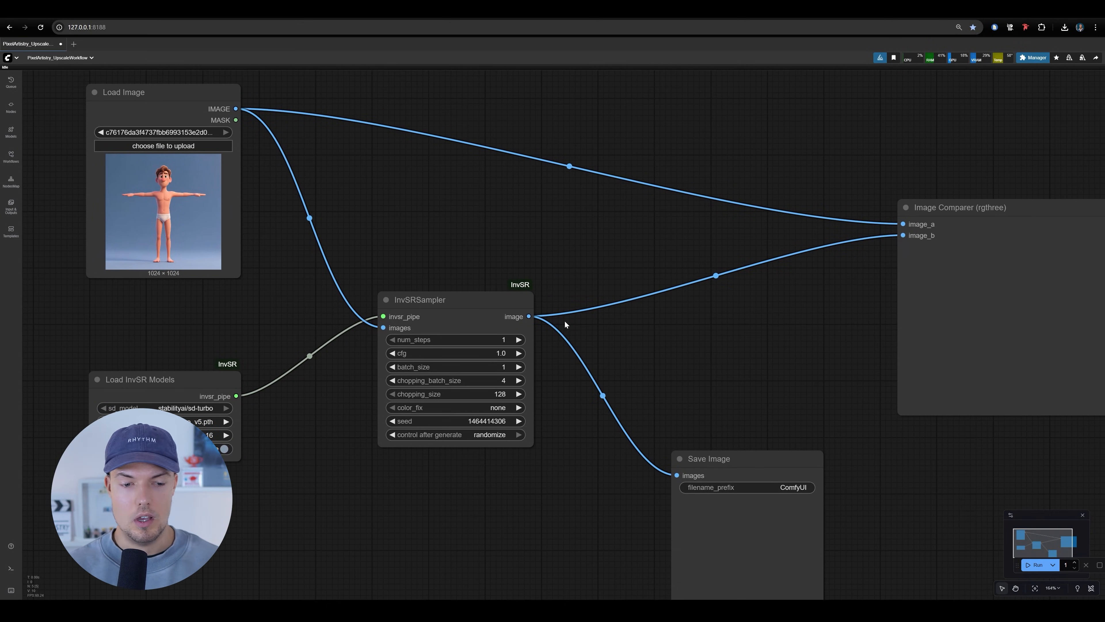
Shift the InvSRSampler and Load Image nodes slightly downward in the workflow
drag(434, 304, 425, 341)
drag(621, 363, 621, 409)
drag(458, 290, 624, 302)
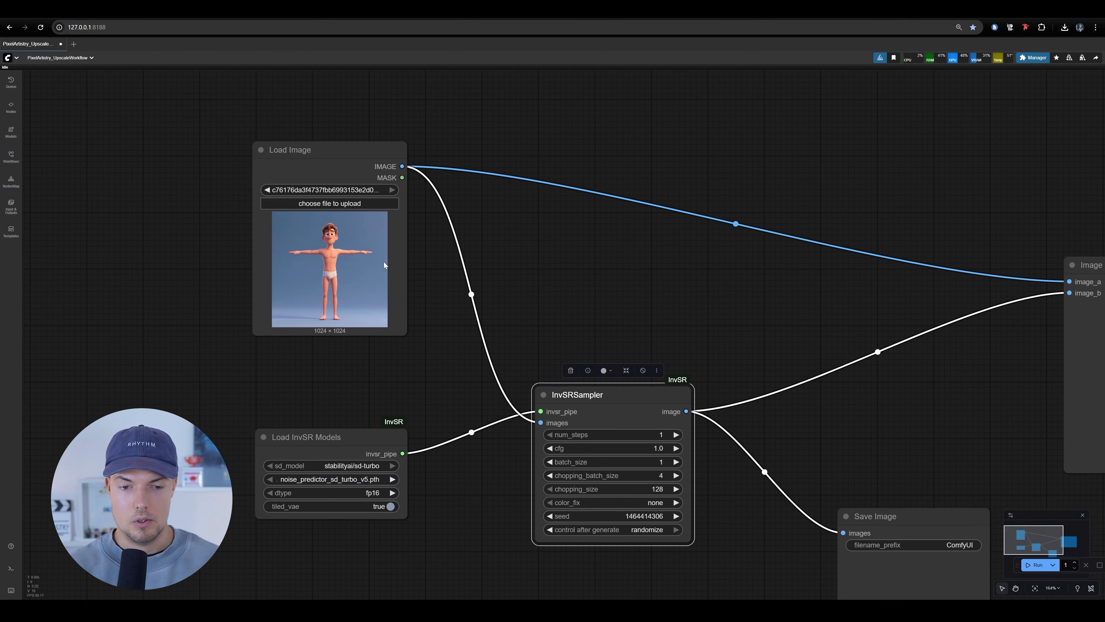
scroll(404, 261, up, 3)
drag(316, 138, 320, 162)
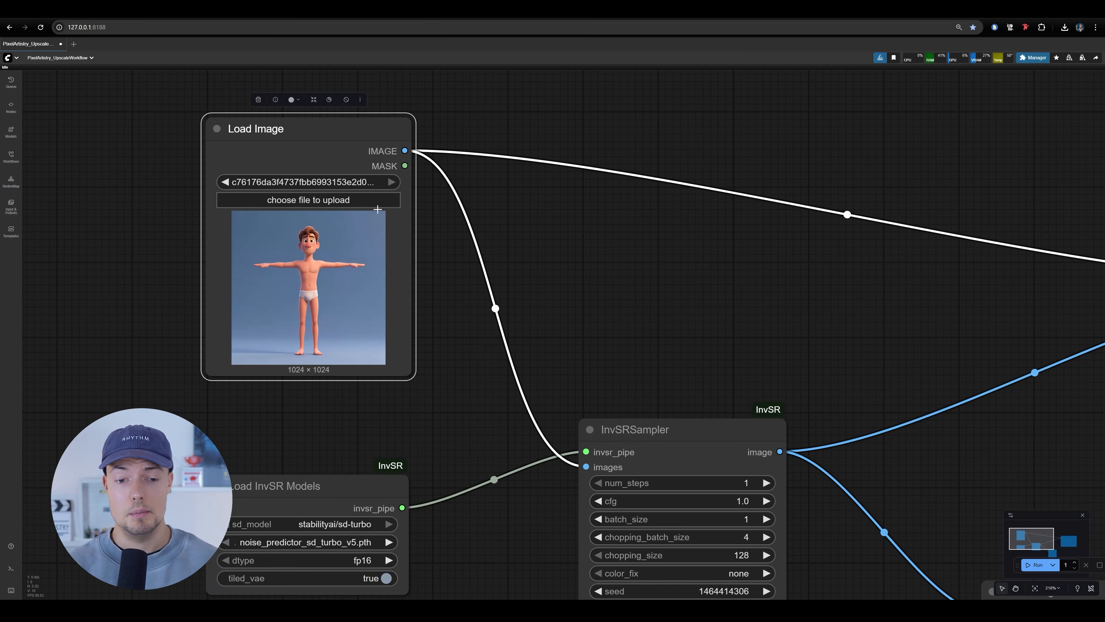
Run the InvSR upscale workflow on the loaded front T-pose body image
scroll(382, 274, down, 6)
drag(373, 380, 332, 328)
scroll(331, 329, up, 3)
drag(900, 492, 683, 457)
scroll(792, 505, down, 3)
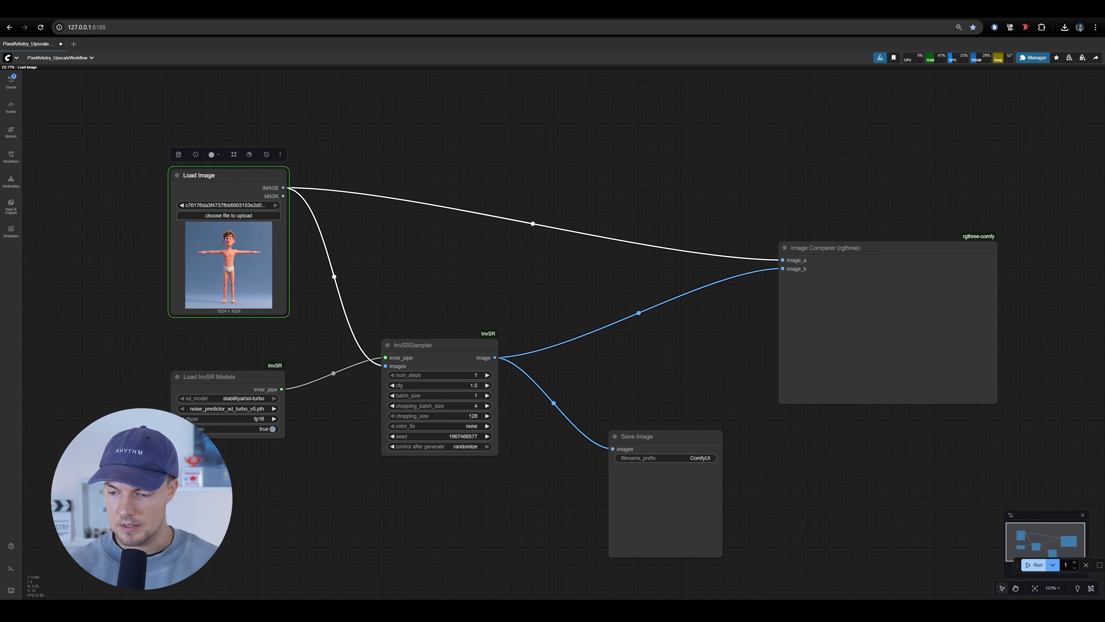
Switch to the command-line window and move it clear of the loader nodes to follow the run's progress
click(736, 610)
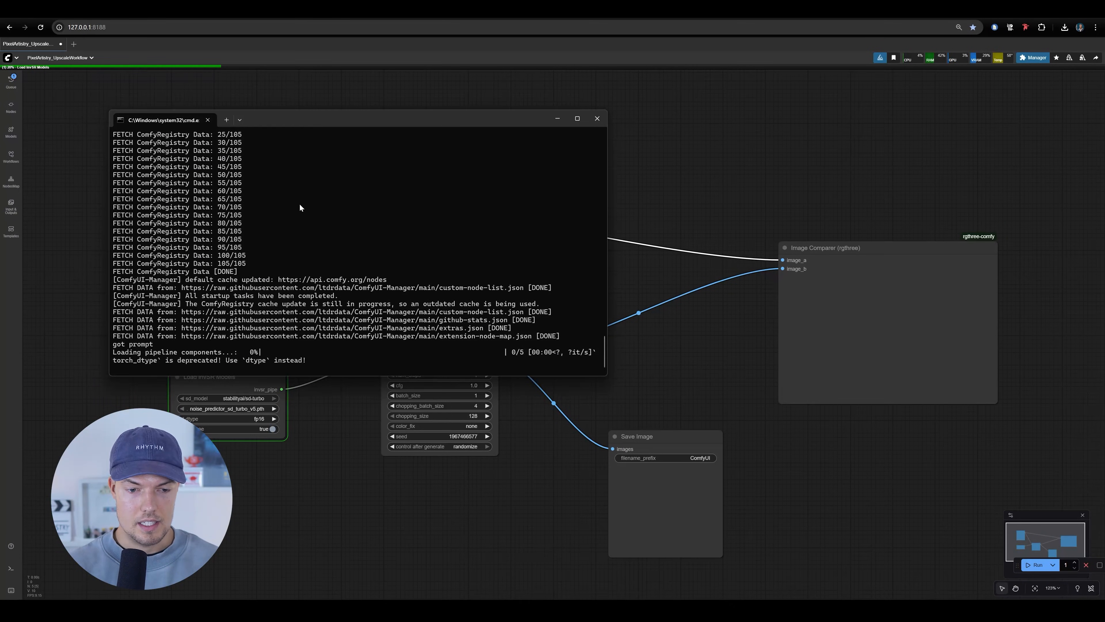
drag(367, 127, 744, 142)
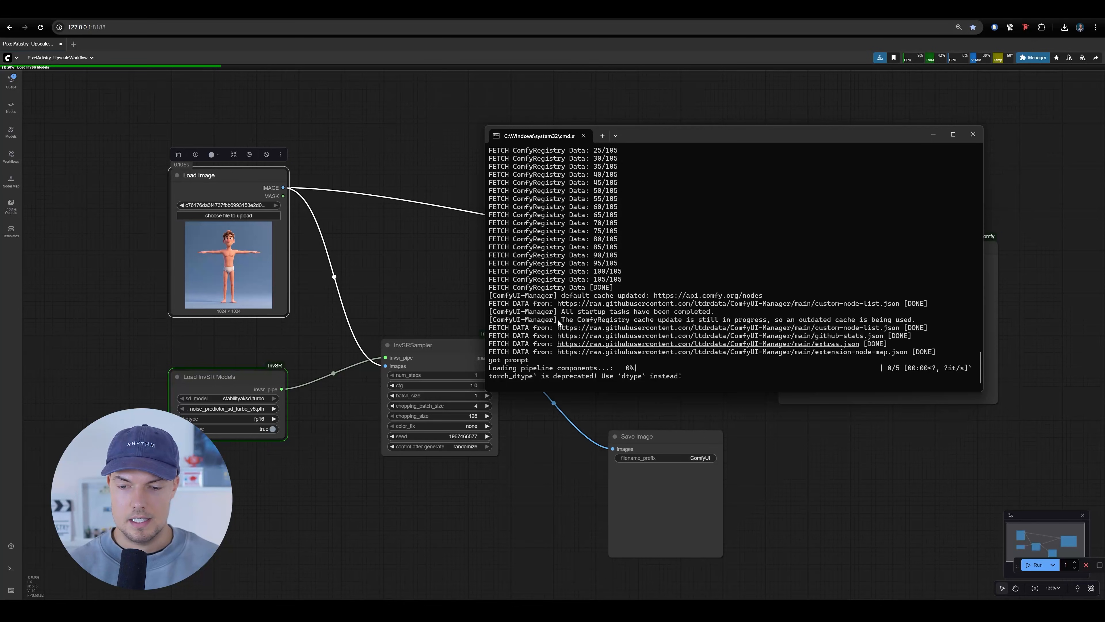
drag(682, 136, 738, 151)
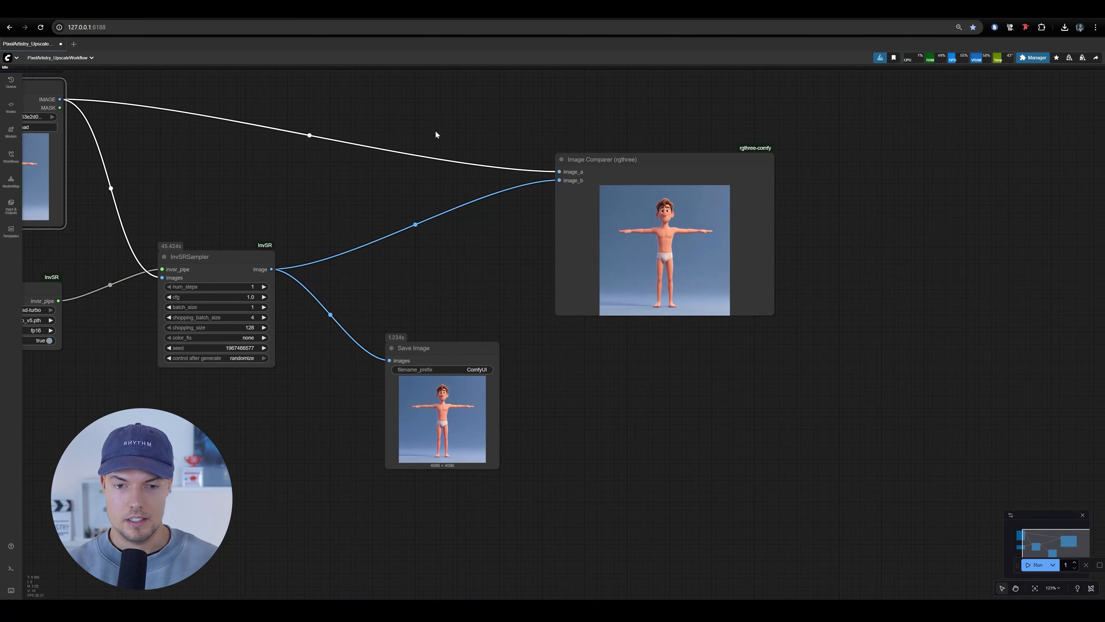
Compare the original and upscaled body in the Image Comparer node, examining the face, torso, legs and feet up close
scroll(718, 207, up, 10)
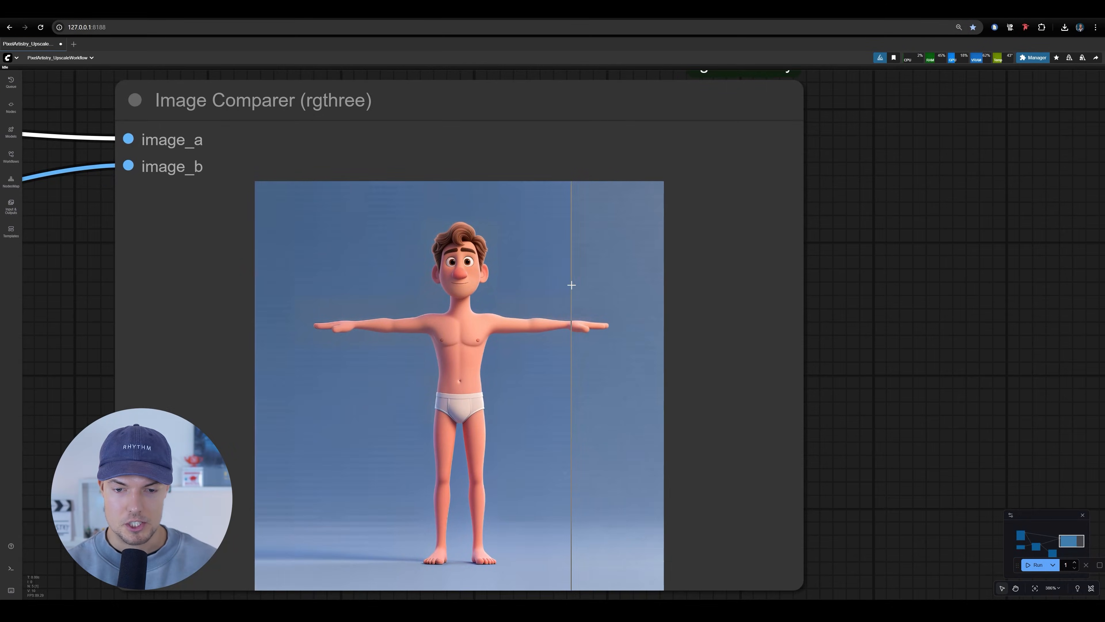
scroll(543, 267, up, 10)
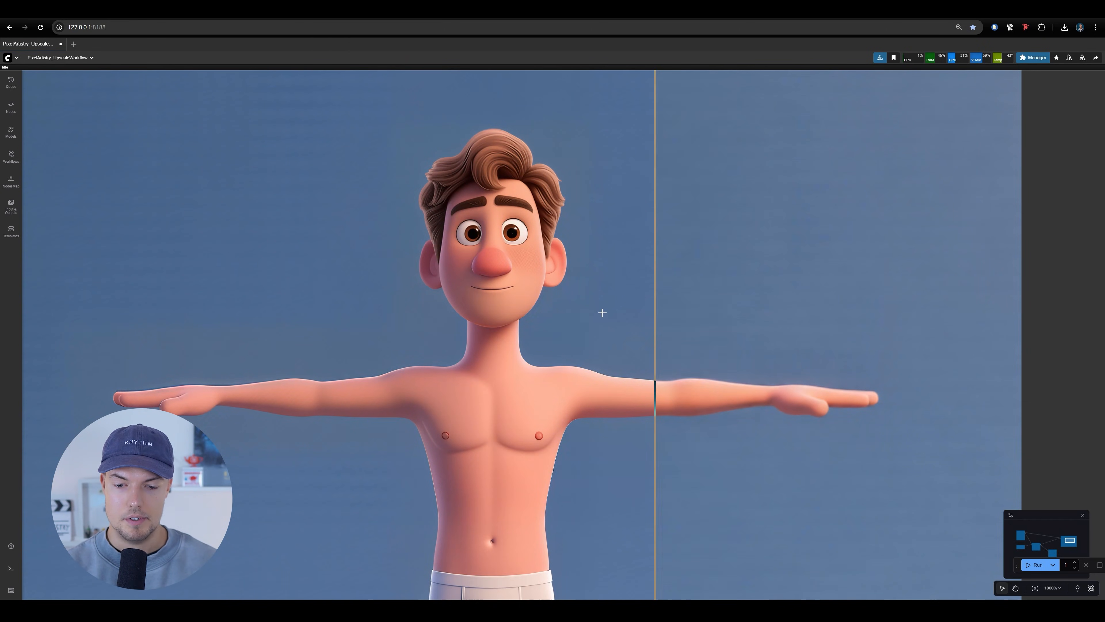
scroll(634, 392, down, 3)
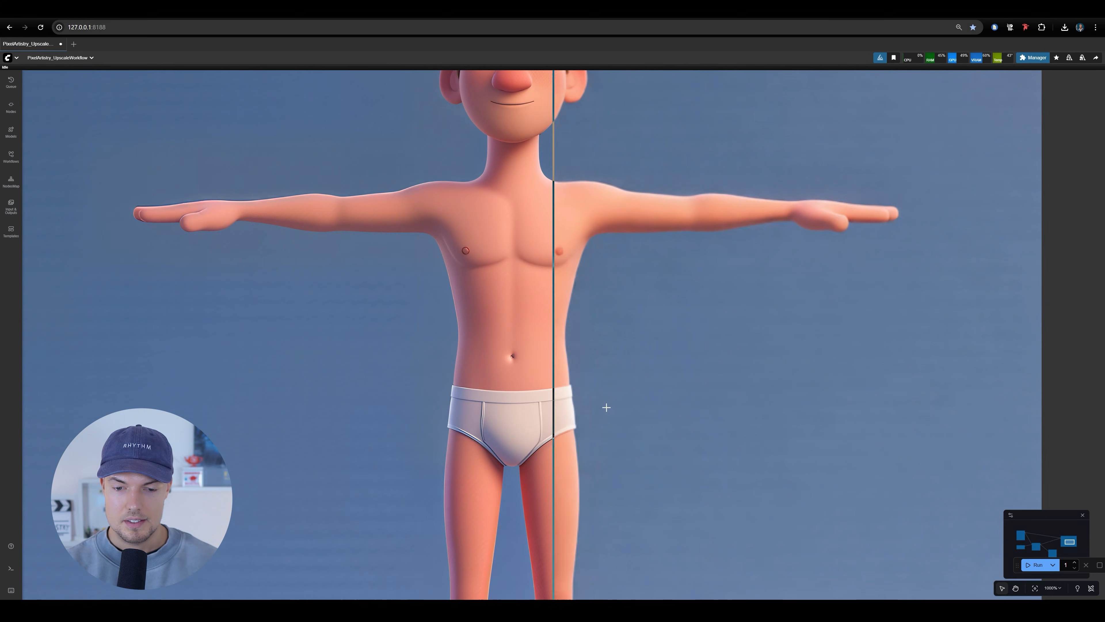
scroll(592, 383, down, 7)
scroll(604, 366, down, 3)
scroll(435, 357, up, 6)
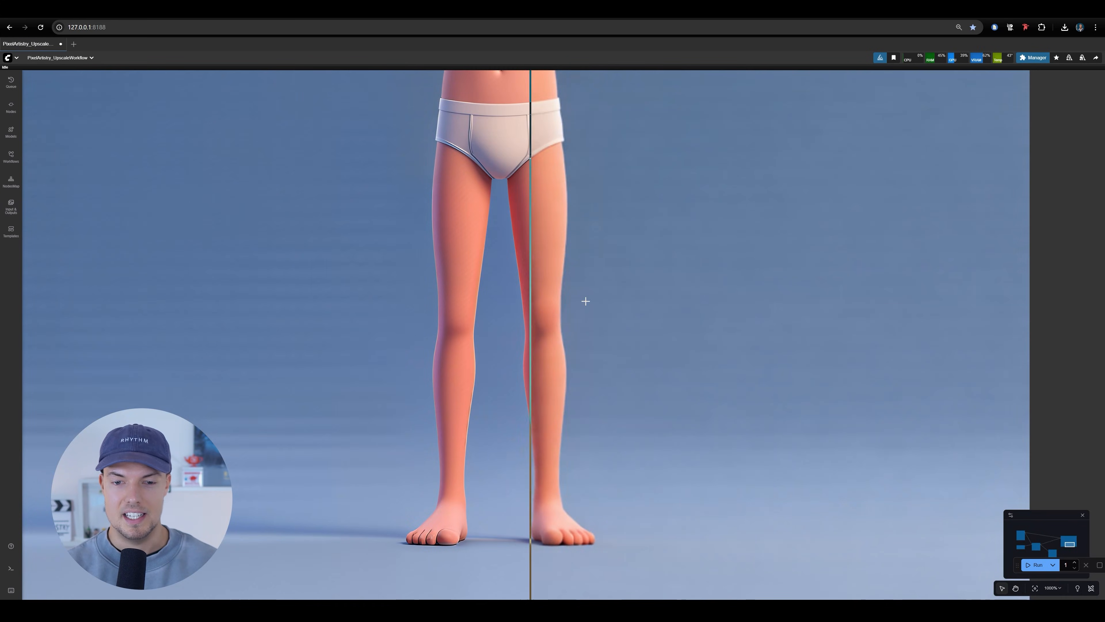
drag(603, 285, 579, 531)
drag(653, 275, 671, 400)
drag(704, 342, 708, 373)
scroll(447, 348, down, 1)
scroll(506, 305, down, 5)
scroll(305, 231, up, 5)
scroll(522, 296, down, 12)
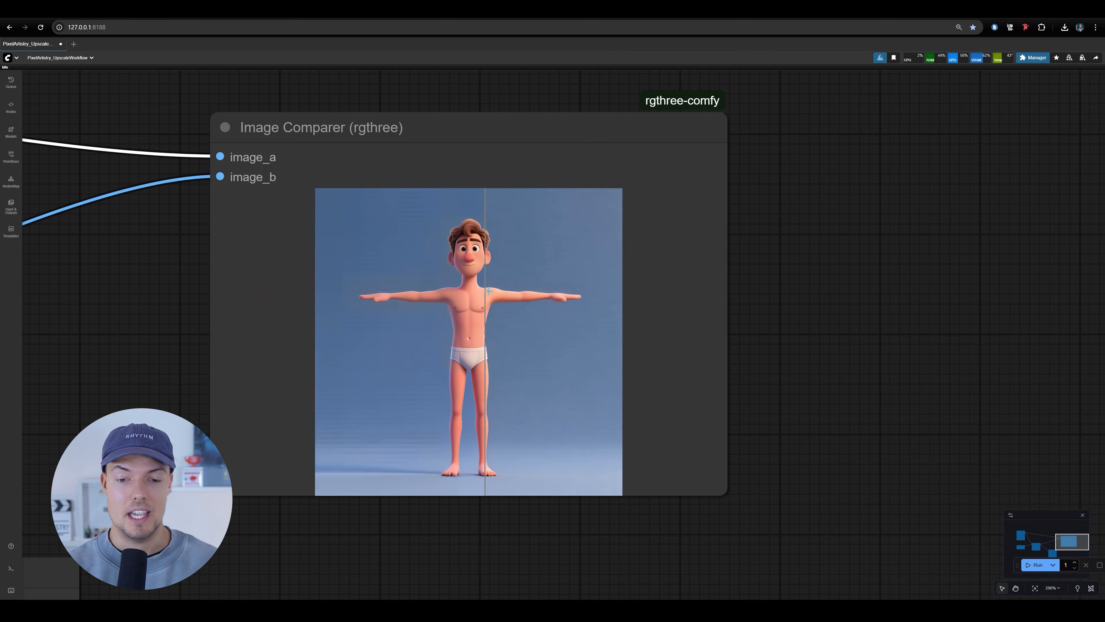
scroll(485, 304, up, 5)
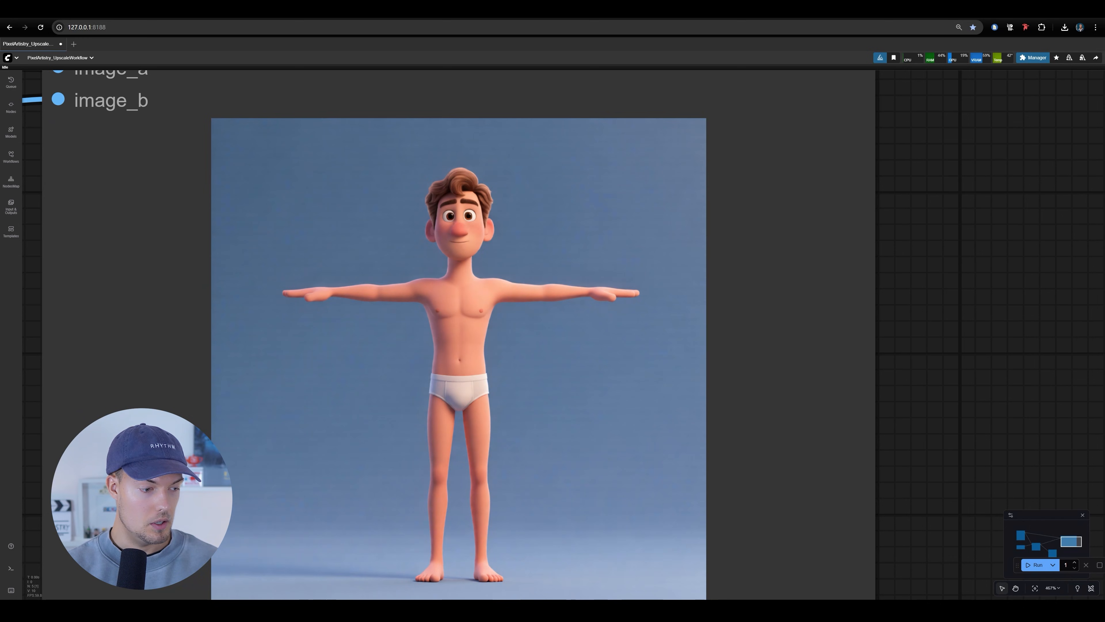
Check the prompt's execution time in the command-line window, then minimize that window and review the comparison
drag(0, 215, 577, 131)
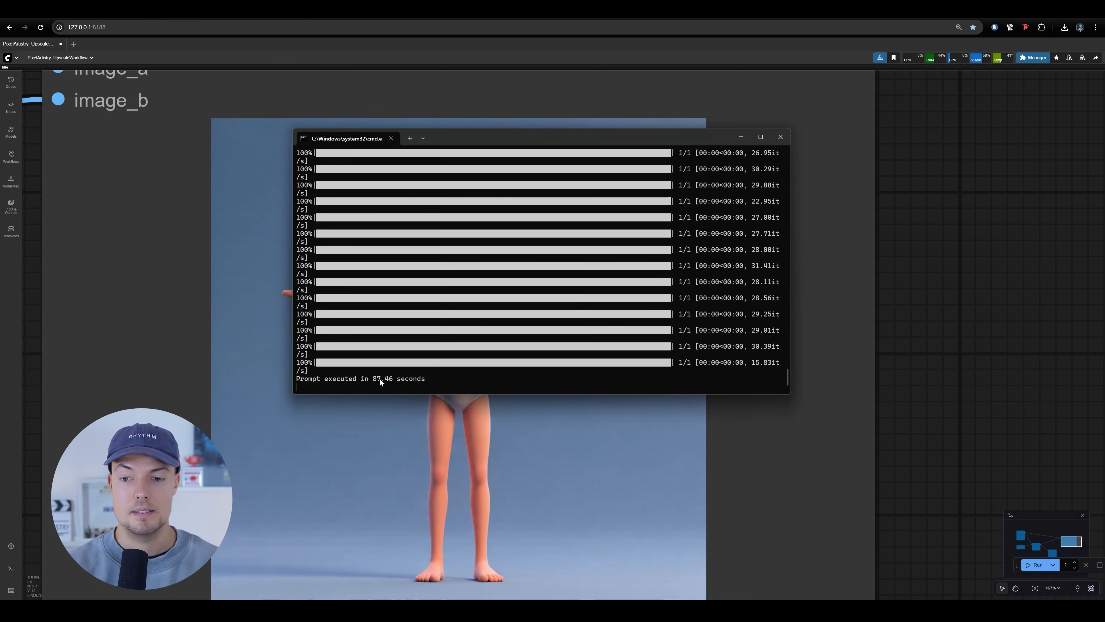
click(740, 137)
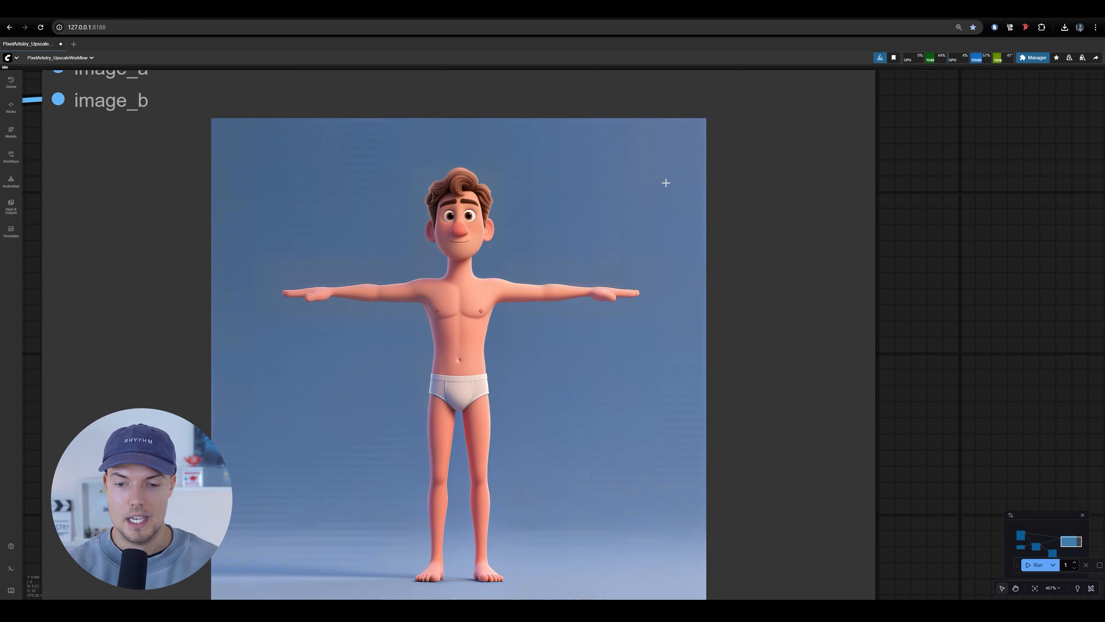
scroll(663, 180, down, 4)
scroll(633, 321, up, 8)
scroll(633, 321, down, 9)
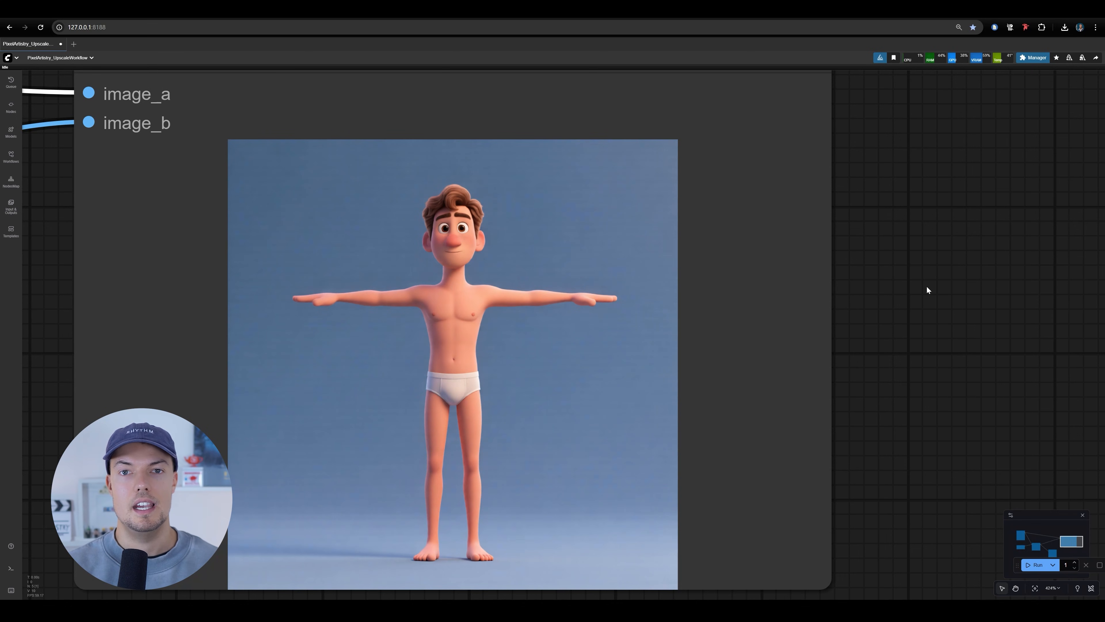
scroll(873, 371, down, 3)
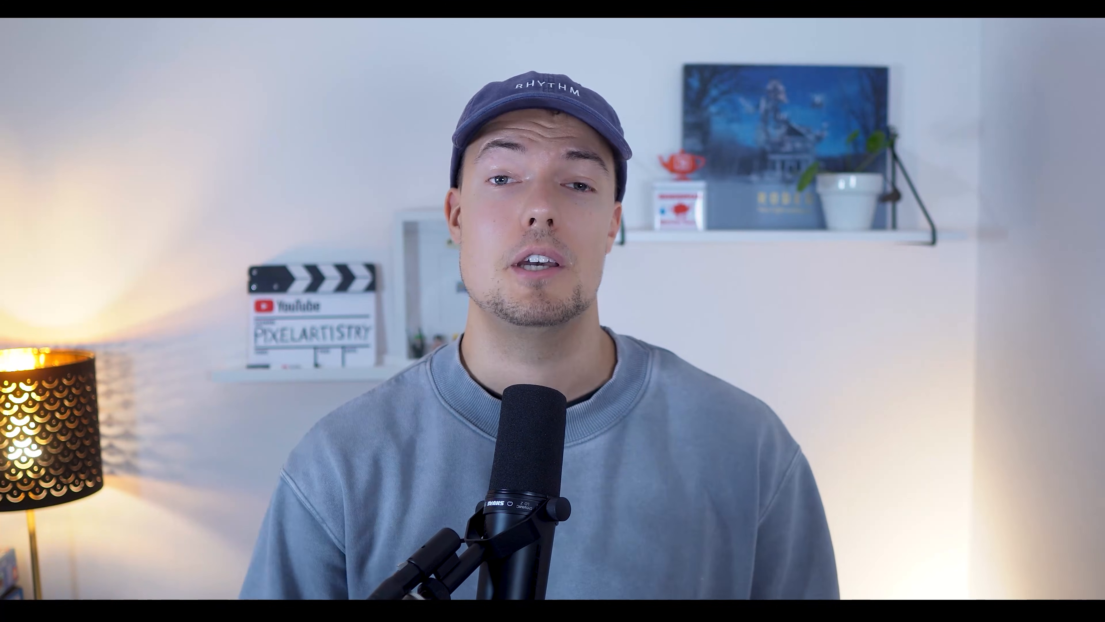